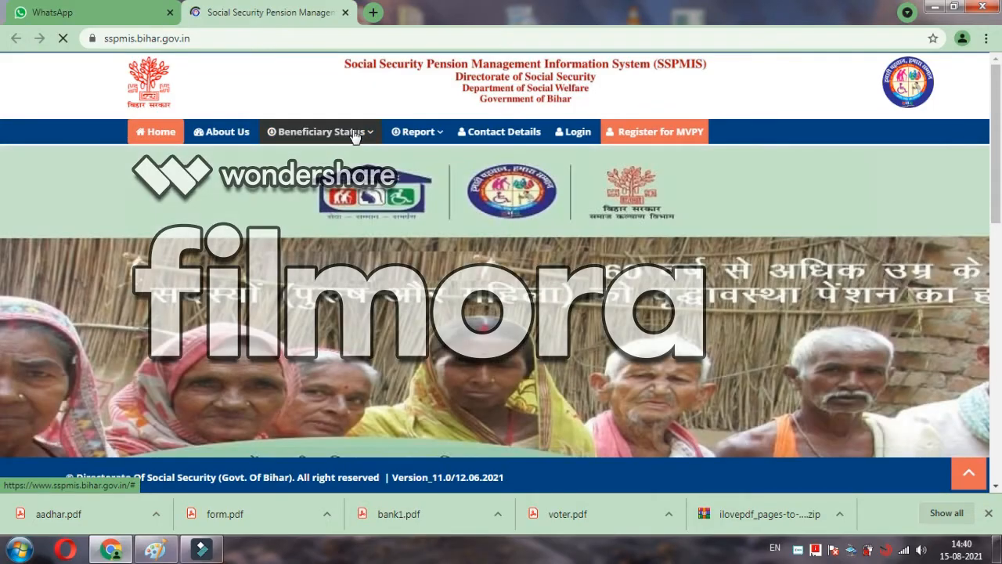
Step: Close the open menus and go to 'Register for MVPY' from the home page navigation bar
{"action": "left_click", "coordinate": [355, 135]}
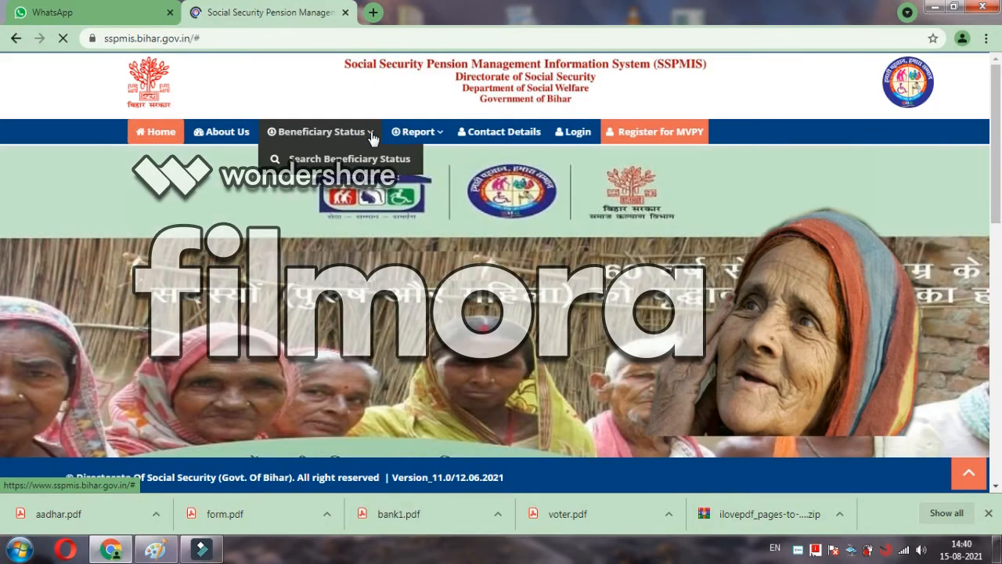
{"action": "left_click", "coordinate": [421, 131]}
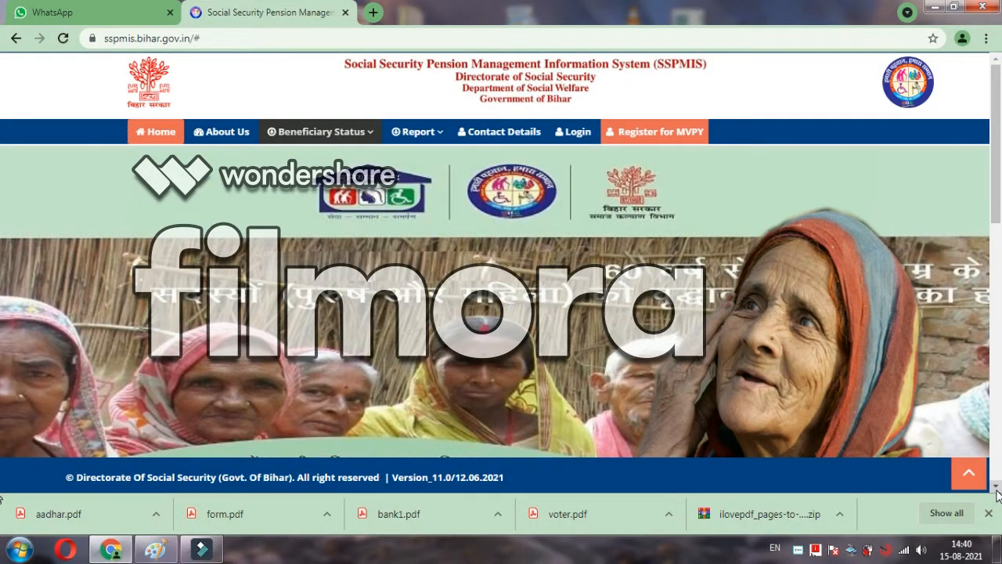
{"action": "left_click", "coordinate": [997, 486]}
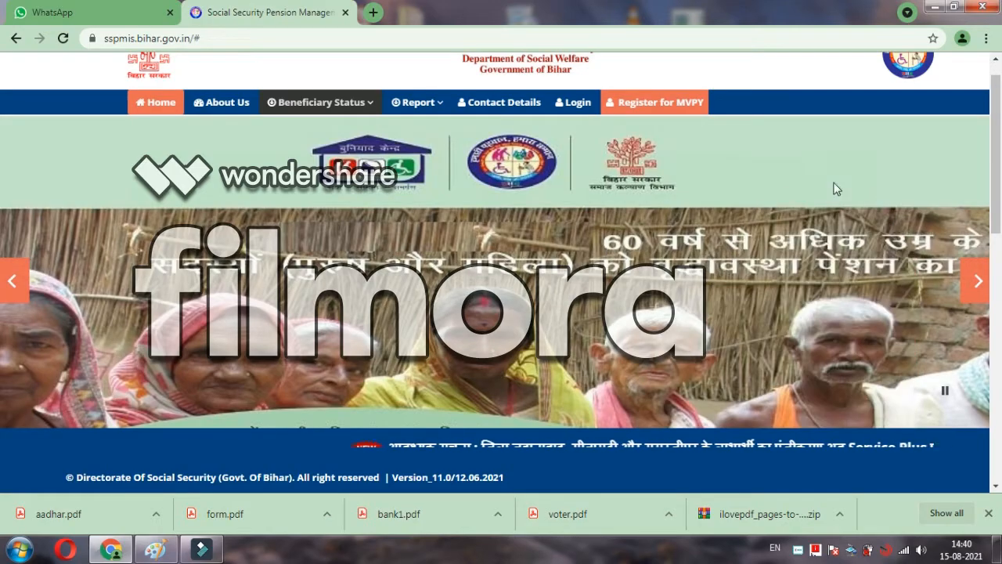
{"action": "left_click", "coordinate": [656, 104]}
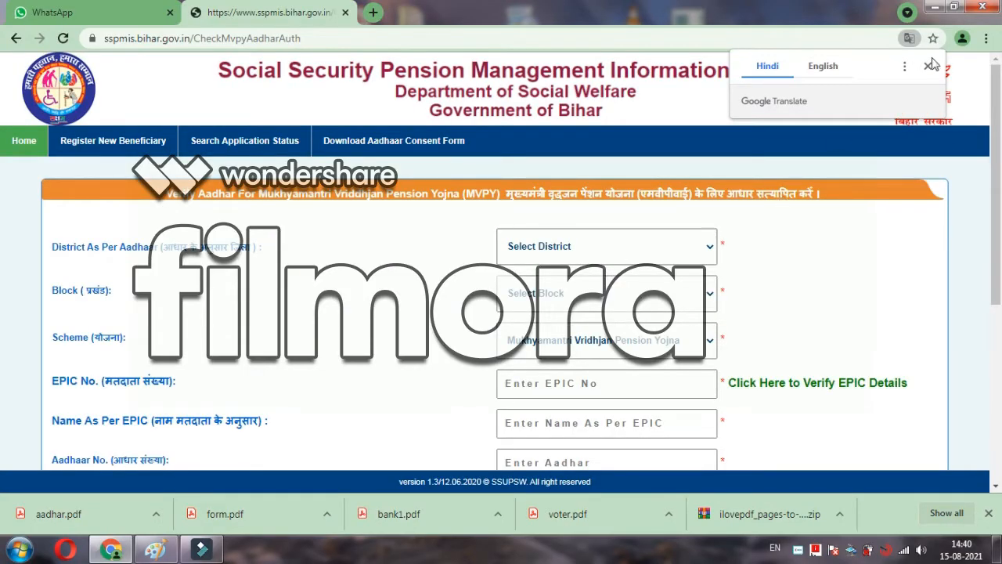
Step: Set district JEHANABAD, block Ratni Faridpur and scheme Mukhyamantri Vridhjan Pension Yojna
{"action": "left_click", "coordinate": [928, 66]}
{"action": "left_click", "coordinate": [609, 252]}
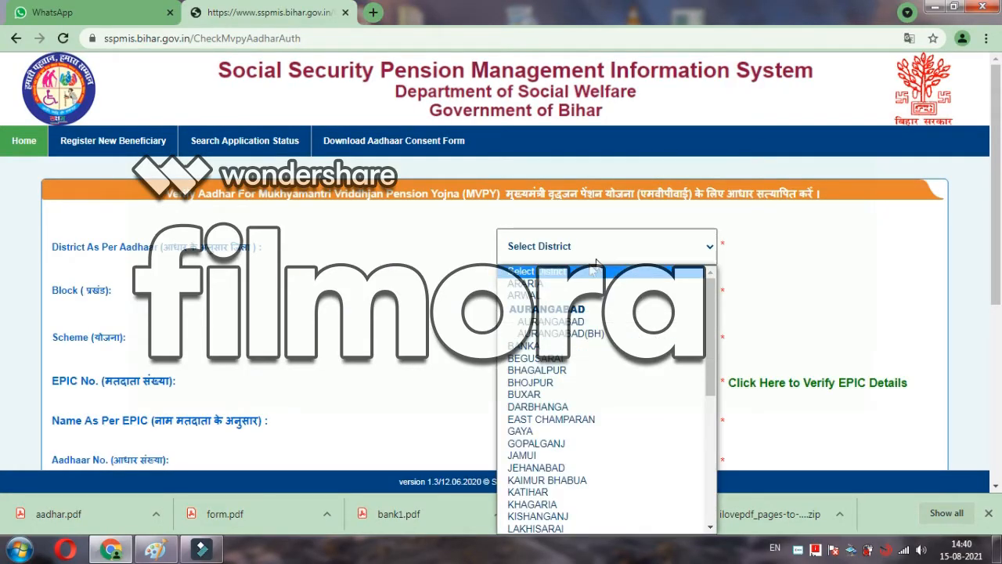
{"action": "left_click", "coordinate": [537, 467]}
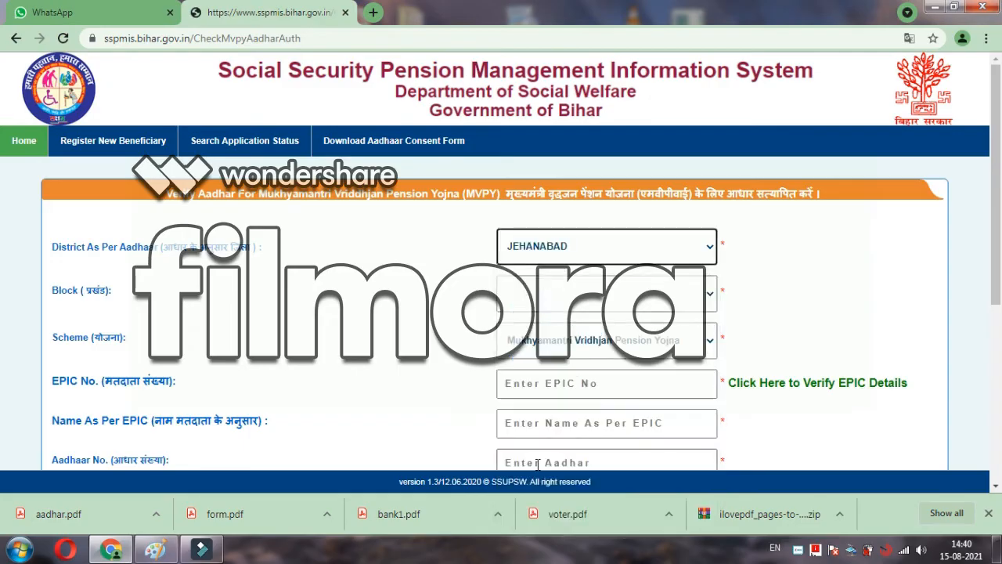
{"action": "left_click", "coordinate": [615, 307]}
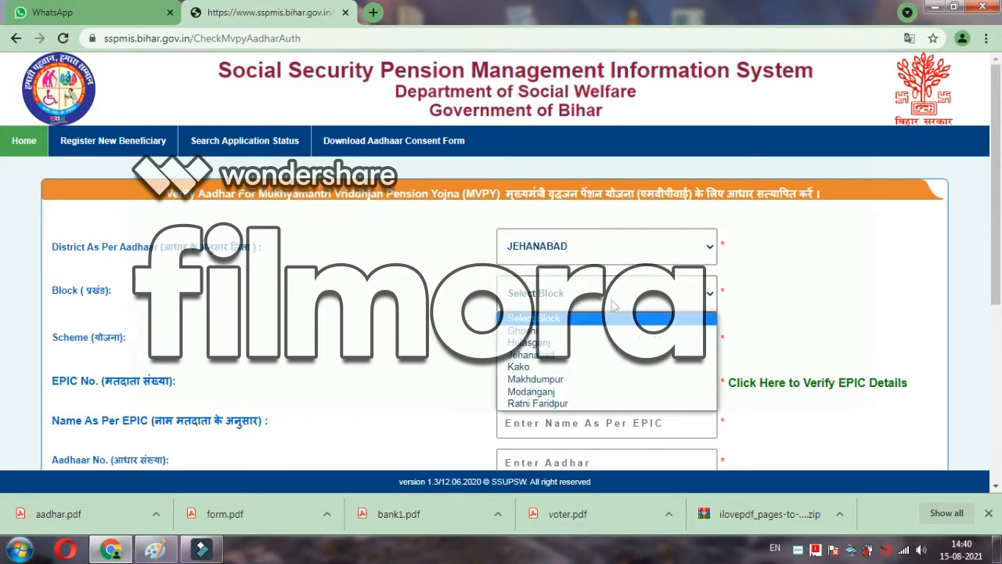
{"action": "left_click", "coordinate": [547, 403]}
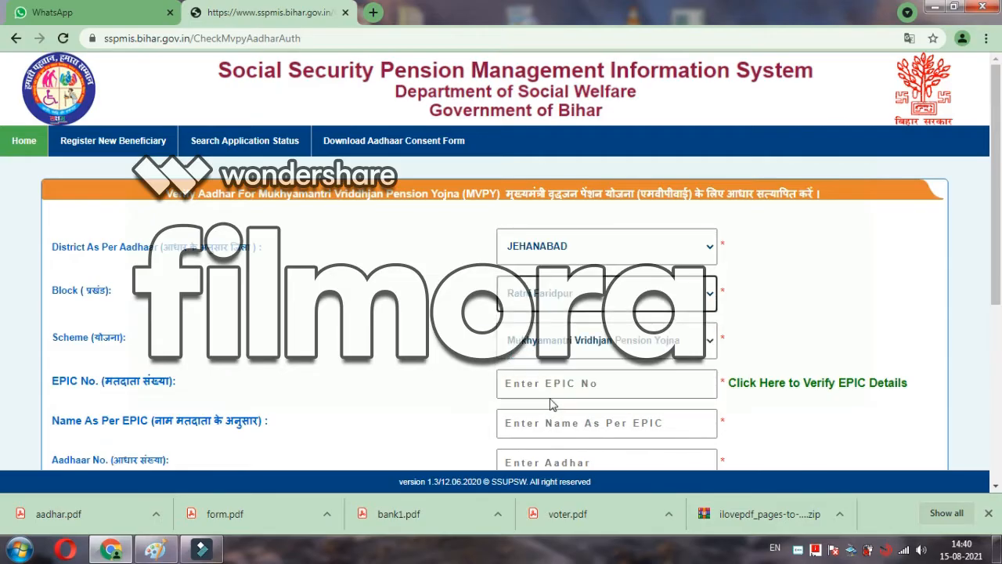
{"action": "left_click", "coordinate": [997, 487]}
{"action": "scroll", "coordinate": [997, 489], "scroll_direction": "down", "scroll_amount": 3}
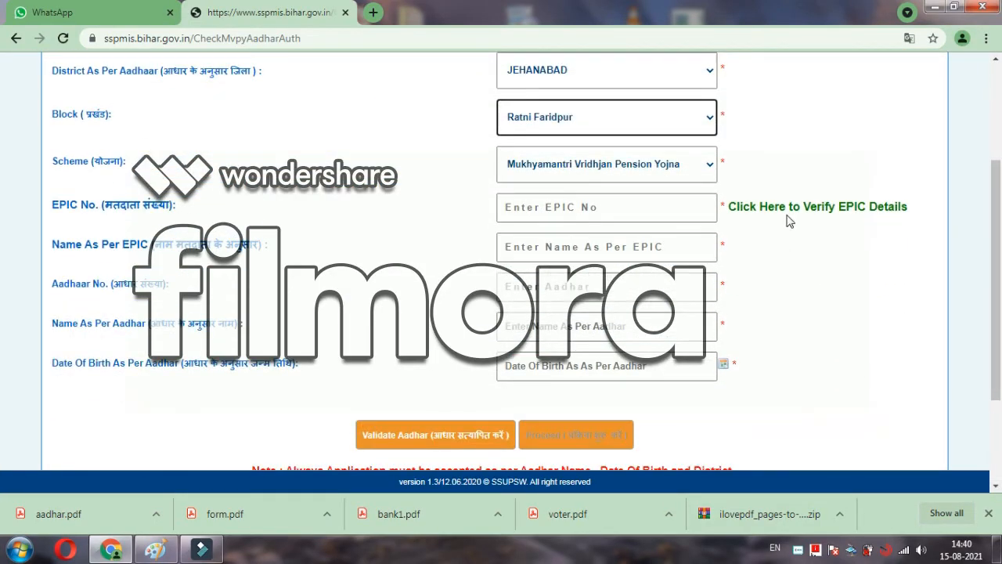
{"action": "left_click", "coordinate": [709, 168]}
{"action": "left_click", "coordinate": [657, 190]}
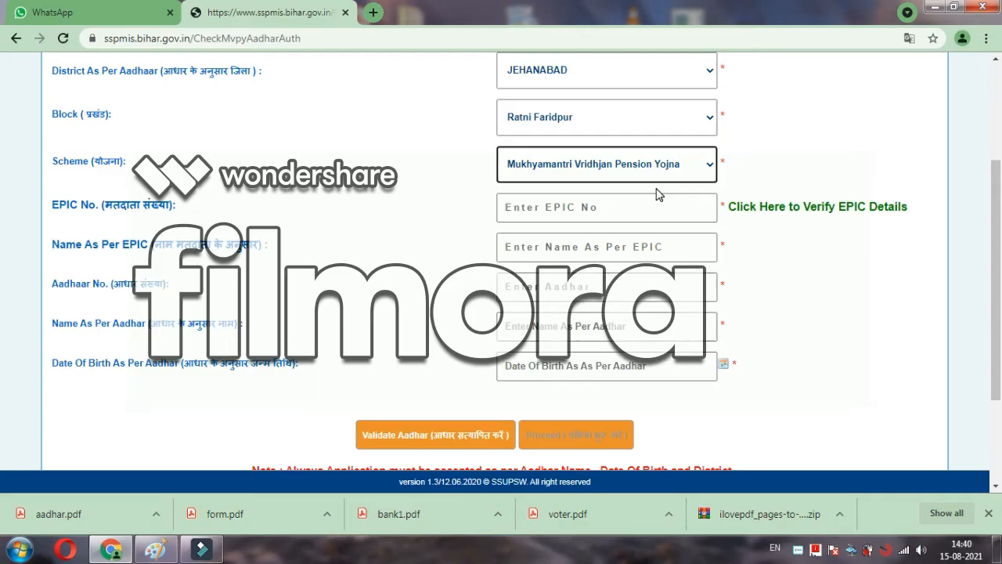
Step: Enter the applicant's EPIC (voter ID) number
{"action": "left_click", "coordinate": [576, 212]}
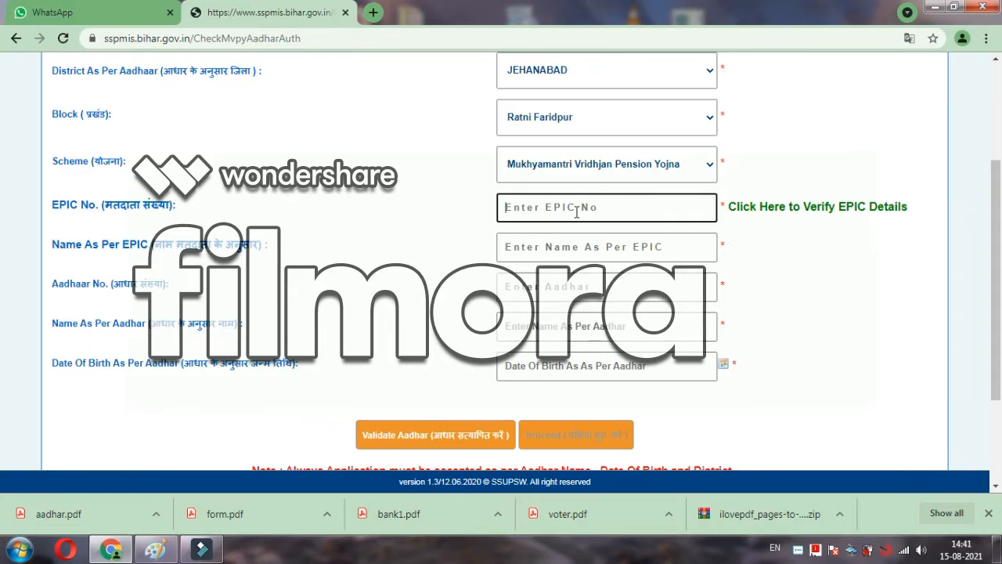
{"action": "type", "text": "b"}
{"action": "key", "text": "BackSpace"}
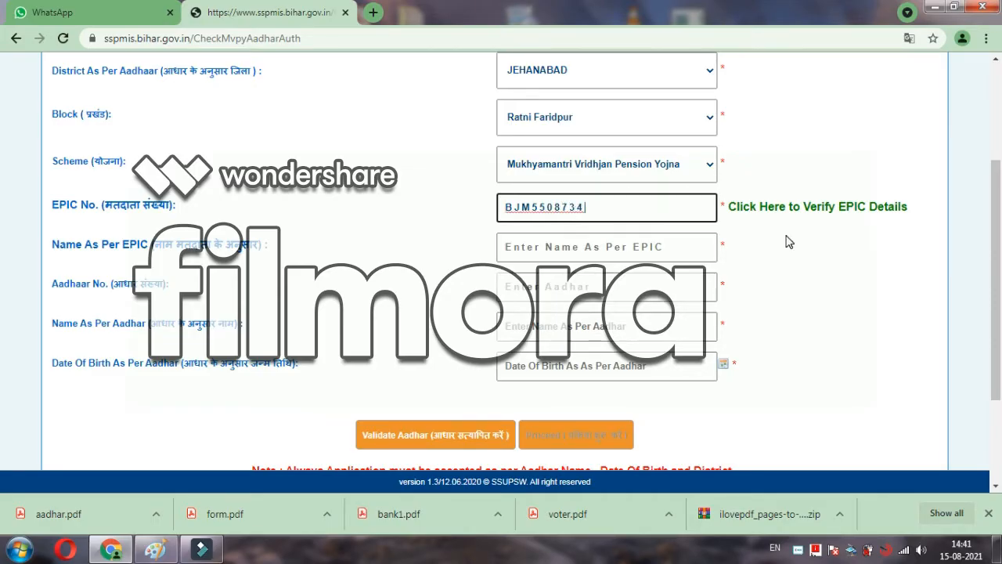
{"action": "left_click", "coordinate": [831, 210]}
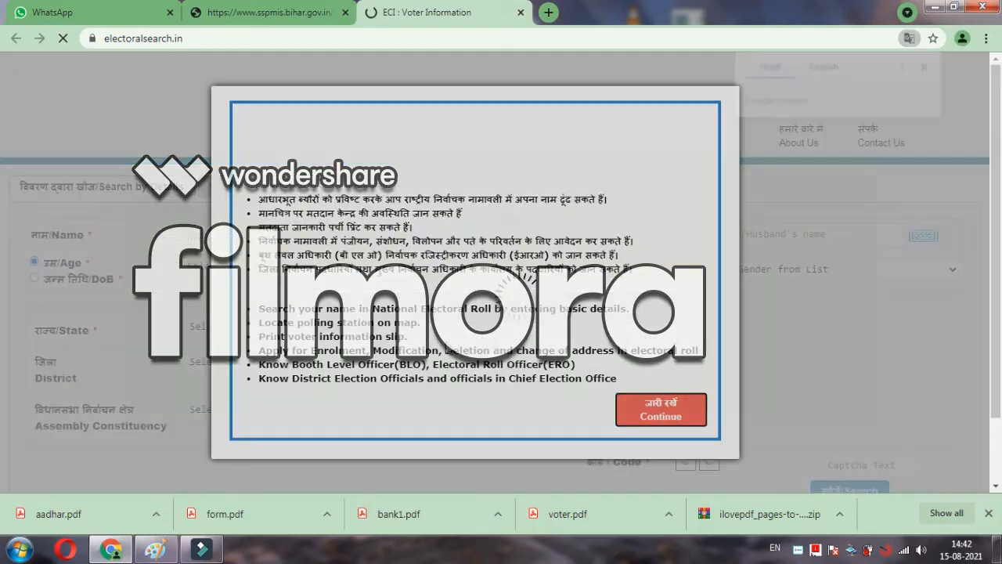
{"action": "left_click", "coordinate": [665, 414]}
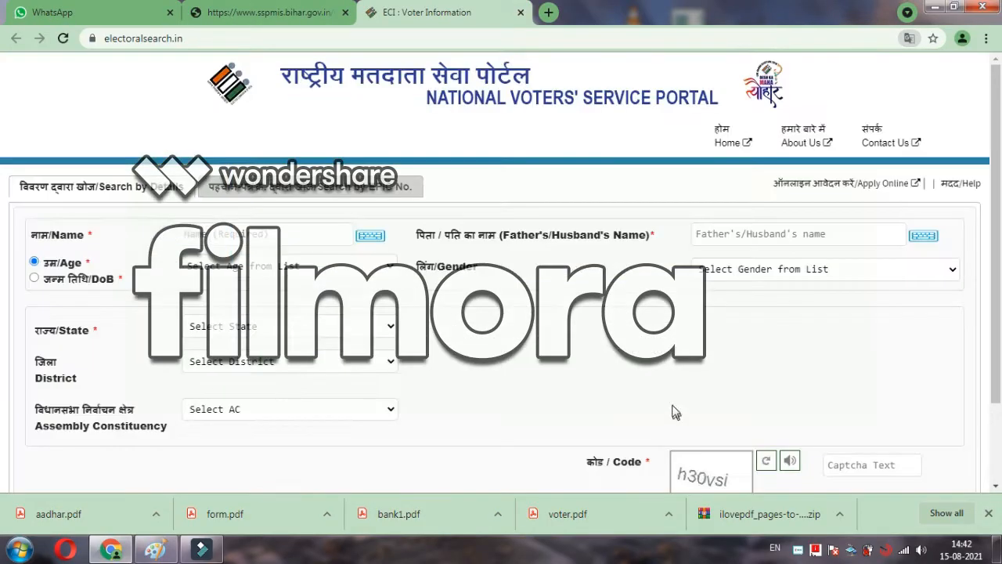
{"action": "left_click", "coordinate": [521, 13]}
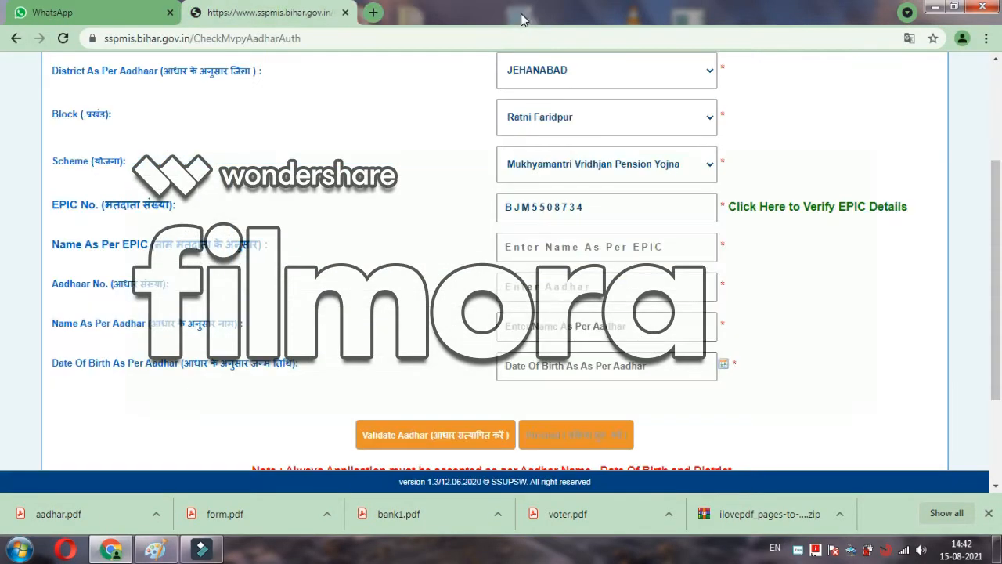
Step: Fill in the applicant's name as per the EPIC voter card
{"action": "left_click", "coordinate": [536, 247]}
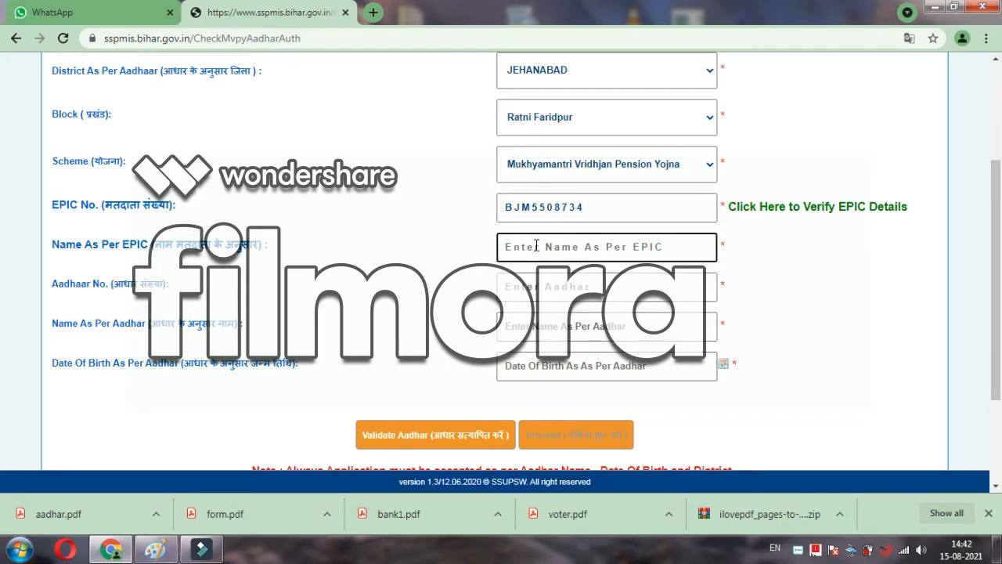
{"action": "left_click", "coordinate": [513, 274]}
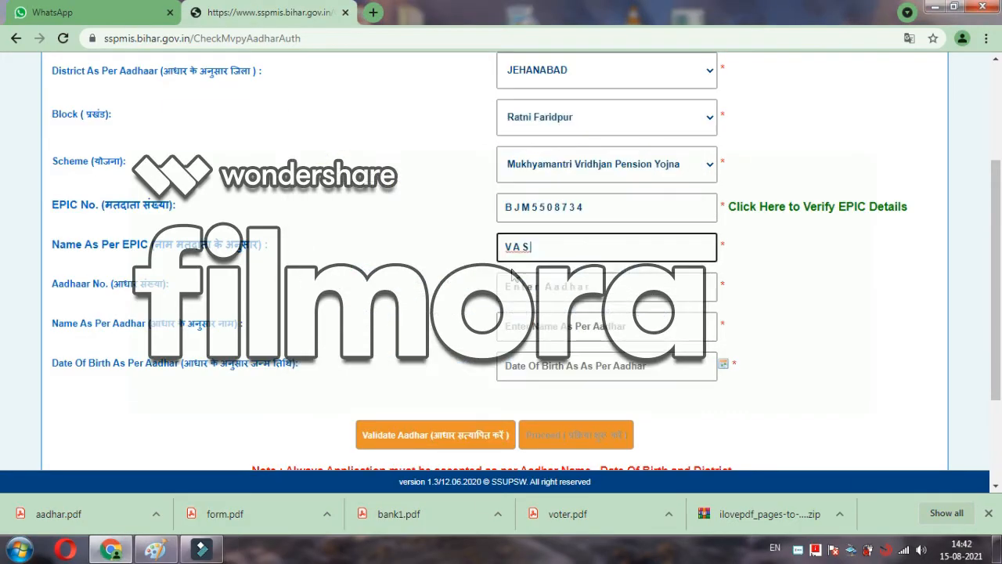
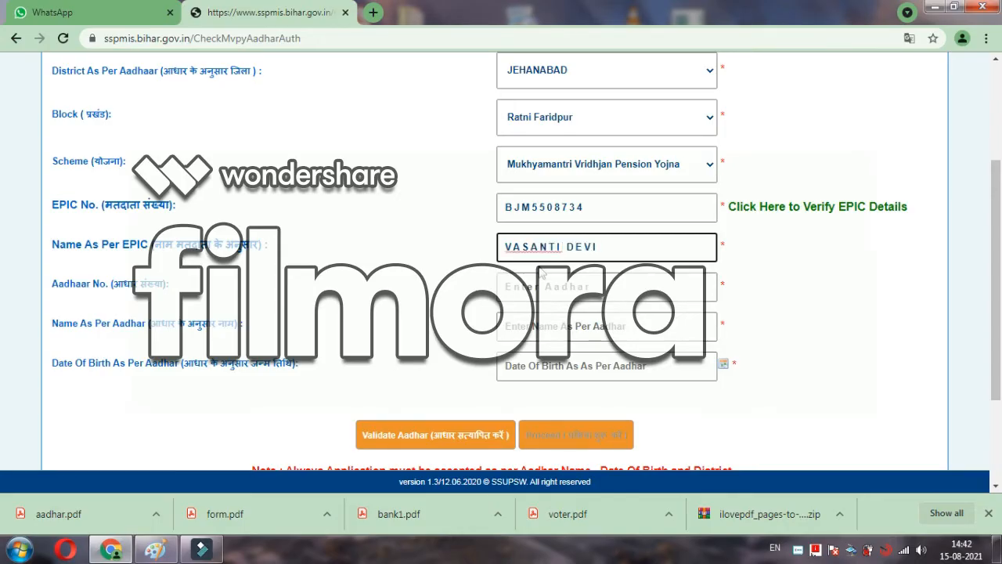
{"action": "left_click", "coordinate": [785, 313]}
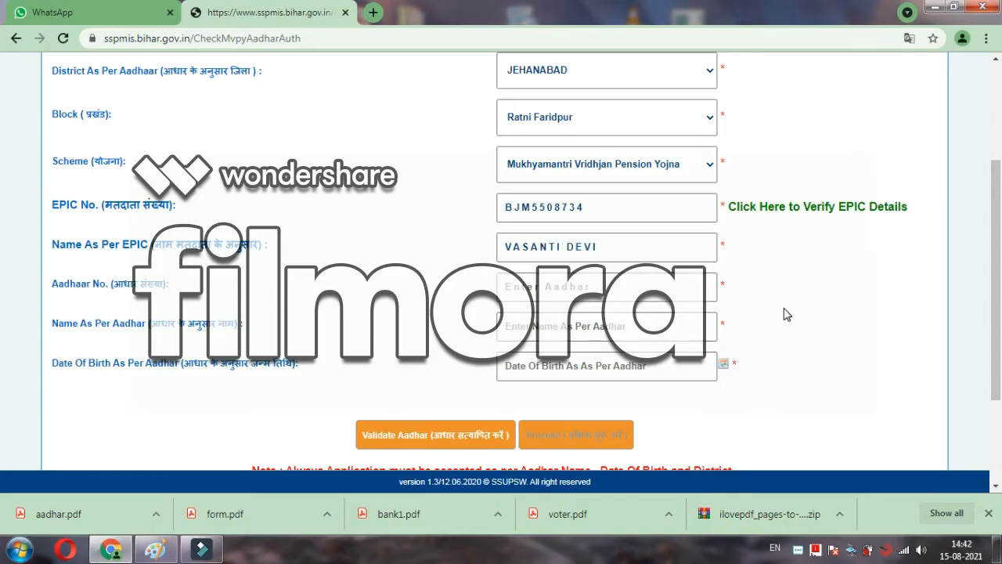
Step: Enter the applicant's Aadhaar number and name as per Aadhaar
{"action": "left_click", "coordinate": [574, 289]}
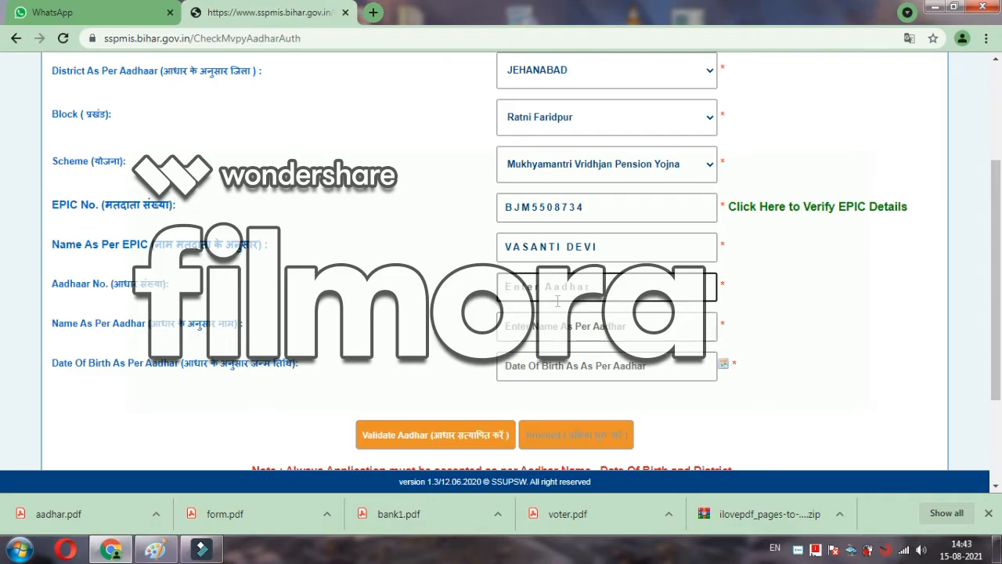
{"action": "left_click", "coordinate": [559, 330]}
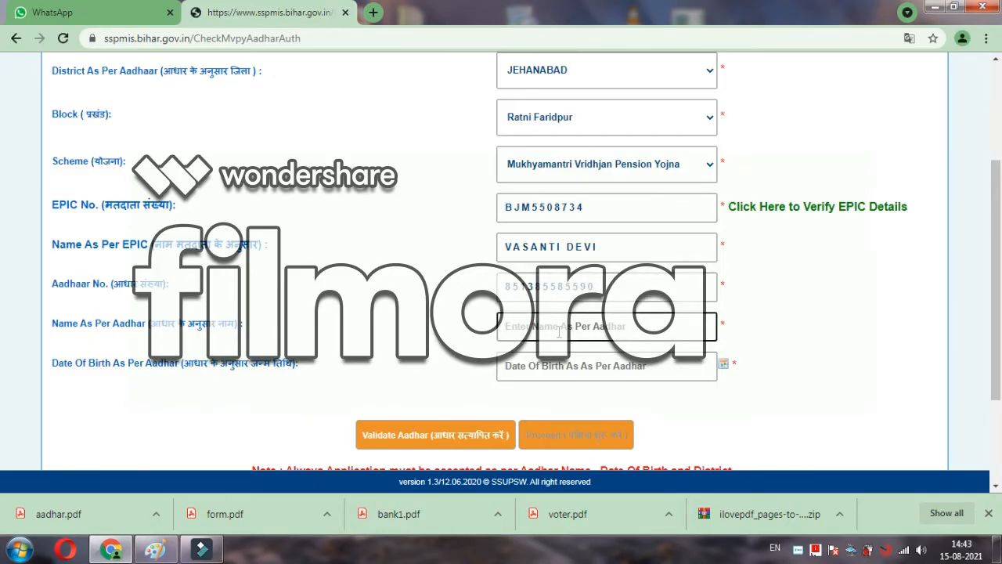
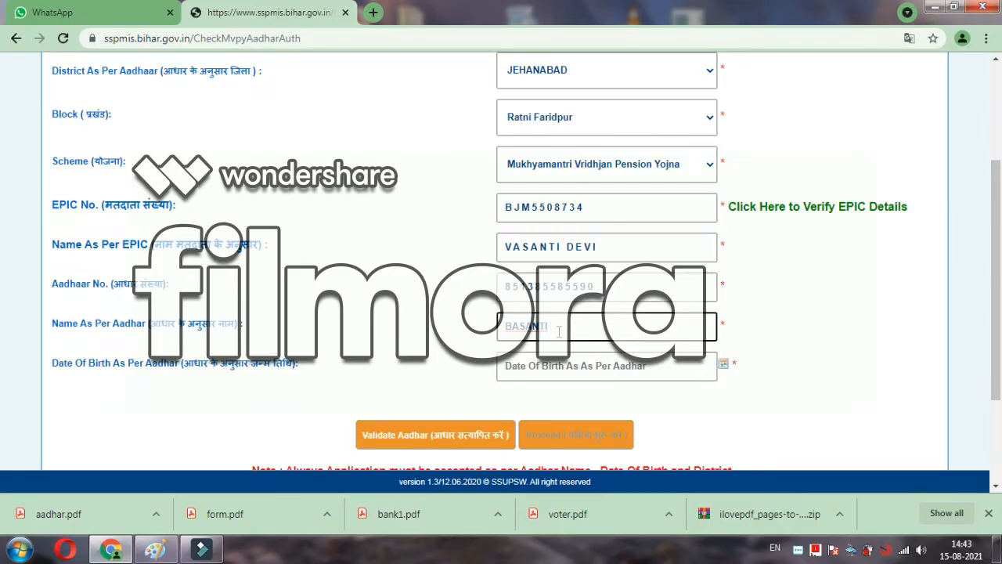
{"action": "left_click", "coordinate": [724, 366]}
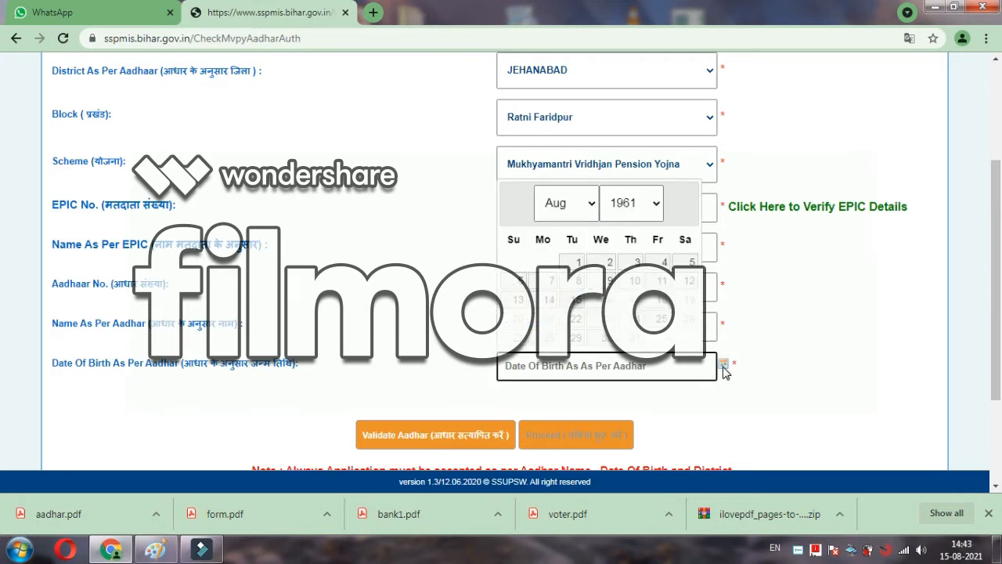
{"action": "left_click", "coordinate": [592, 206]}
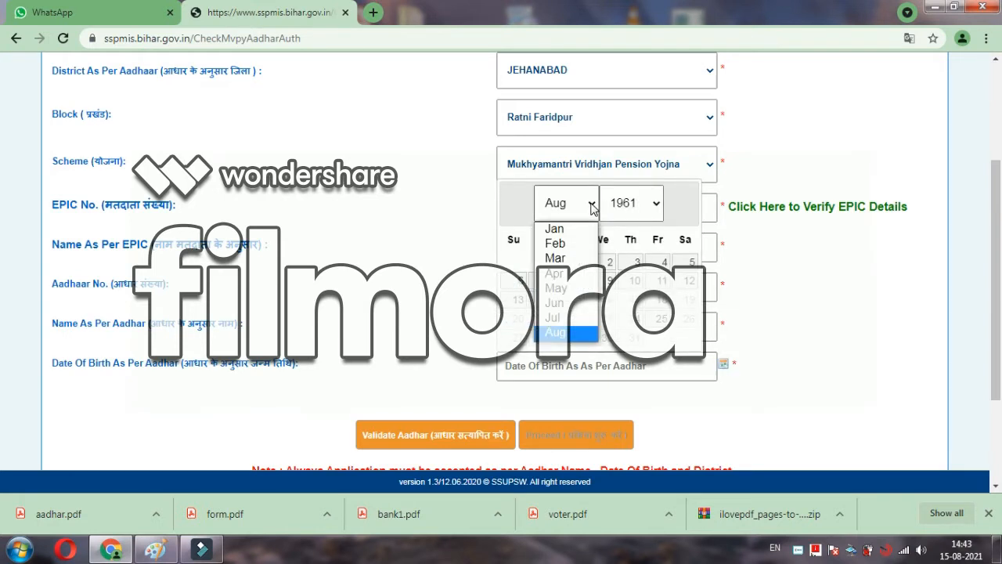
{"action": "left_click", "coordinate": [559, 244]}
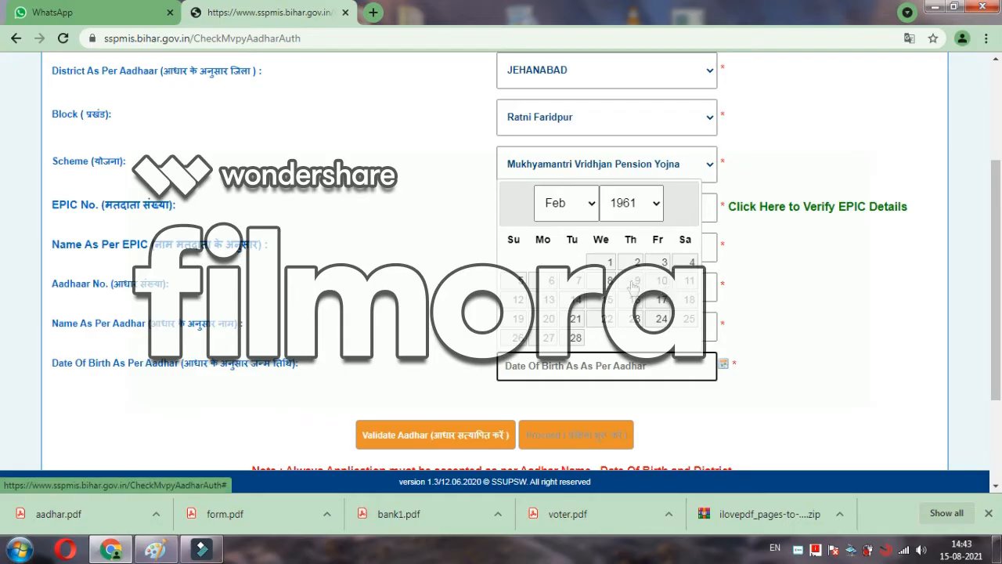
{"action": "left_click", "coordinate": [519, 282]}
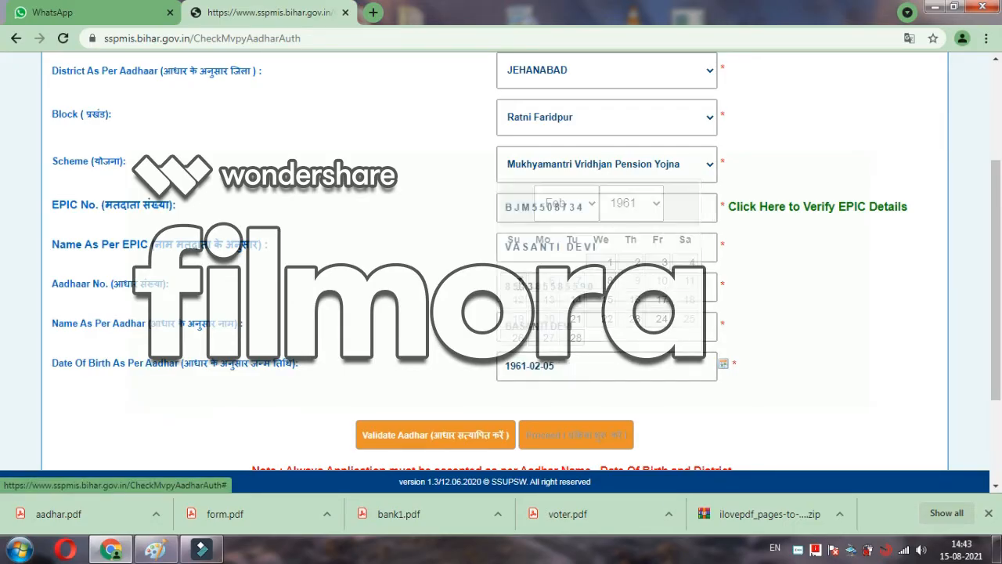
{"action": "left_click", "coordinate": [443, 439]}
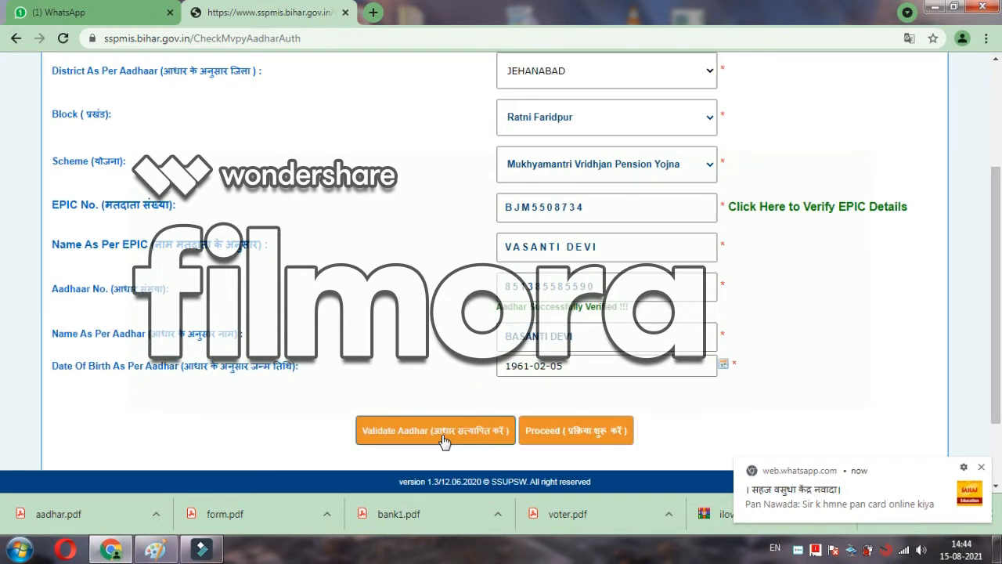
Step: Proceed to the full registration form and enter the father's/husband's name
{"action": "left_click", "coordinate": [575, 434]}
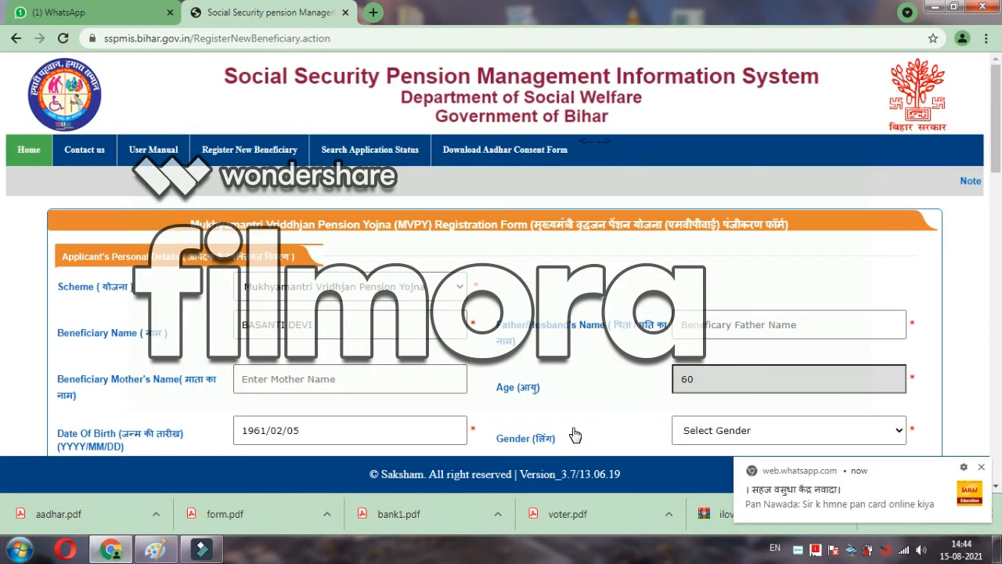
{"action": "left_click", "coordinate": [996, 488]}
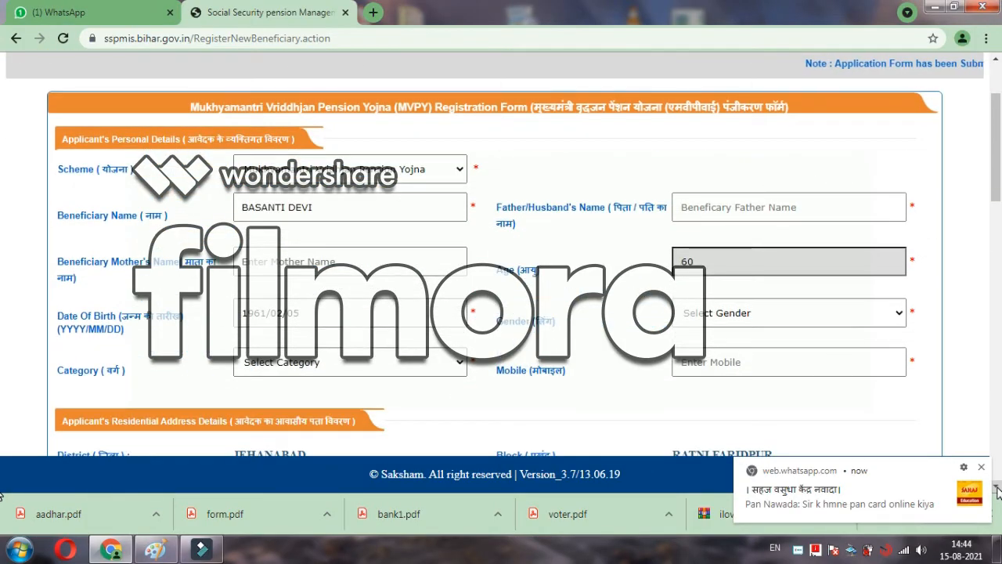
{"action": "left_click", "coordinate": [726, 209]}
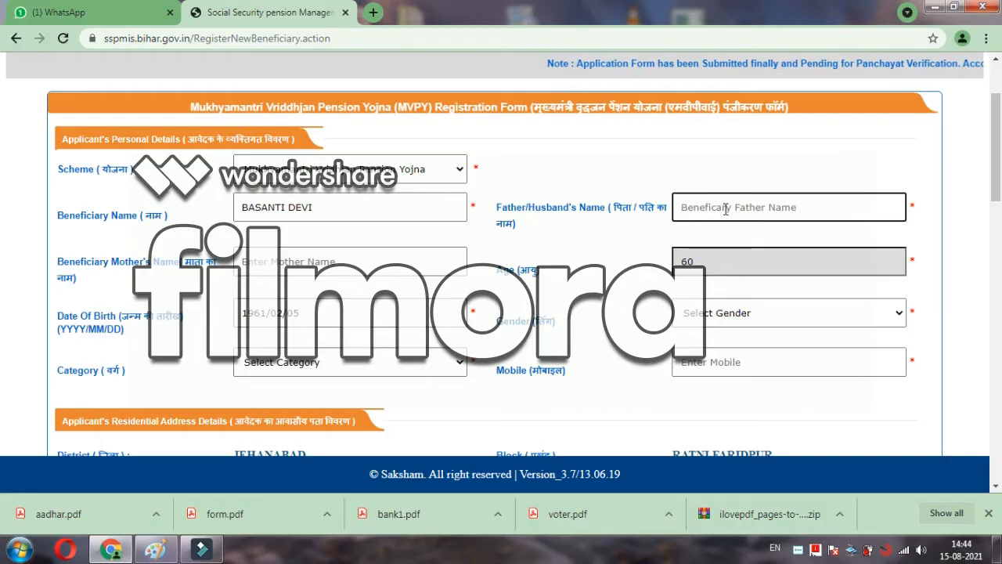
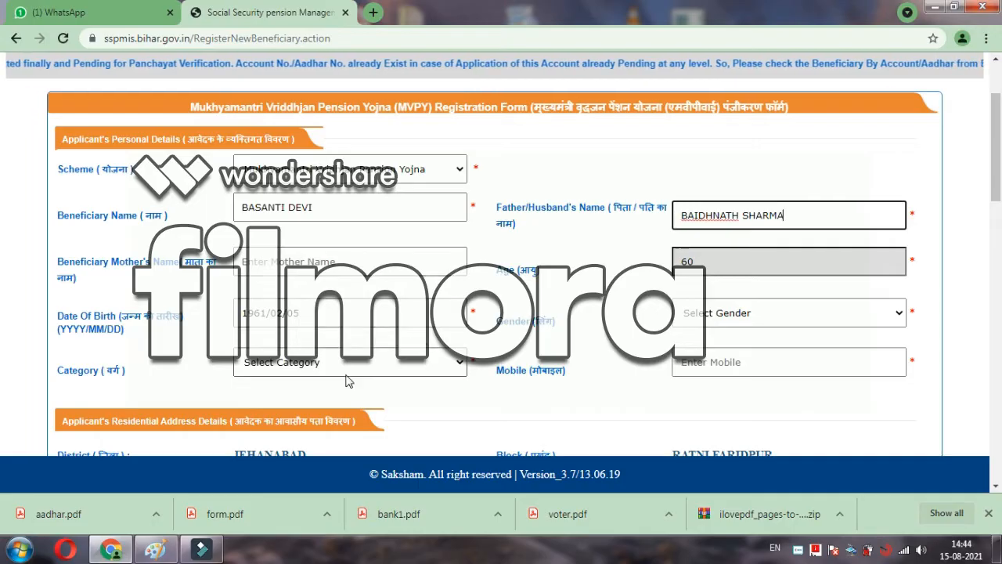
Step: Set gender to Female and category to GEN, and enter the applicant's mobile number
{"action": "left_click", "coordinate": [683, 321]}
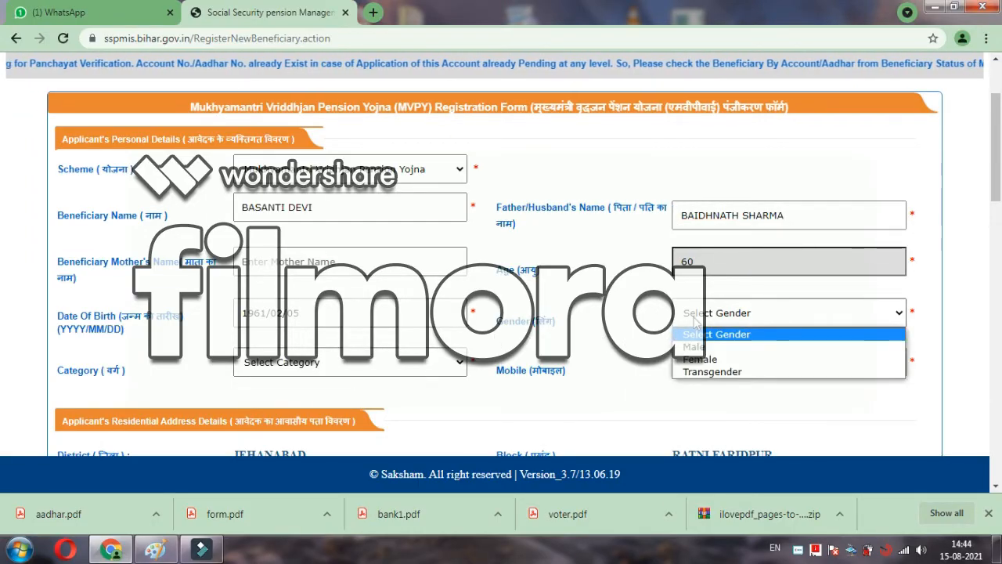
{"action": "left_click", "coordinate": [695, 360]}
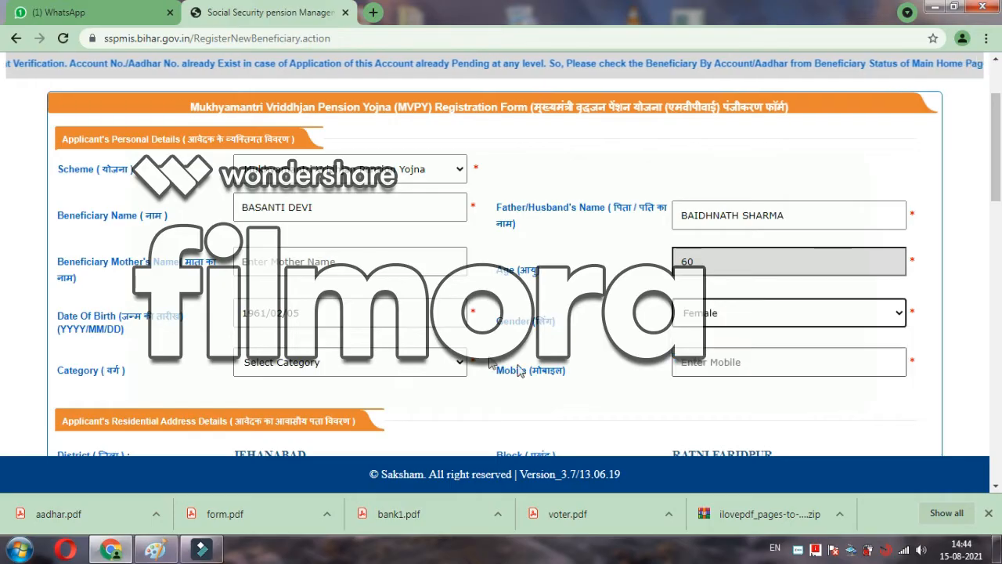
{"action": "left_click", "coordinate": [325, 368]}
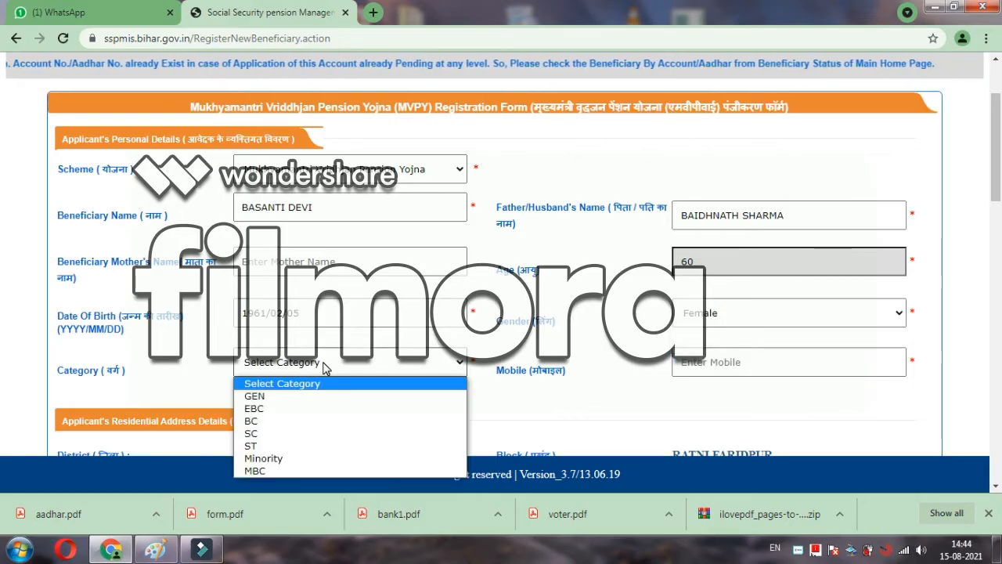
{"action": "left_click", "coordinate": [268, 398]}
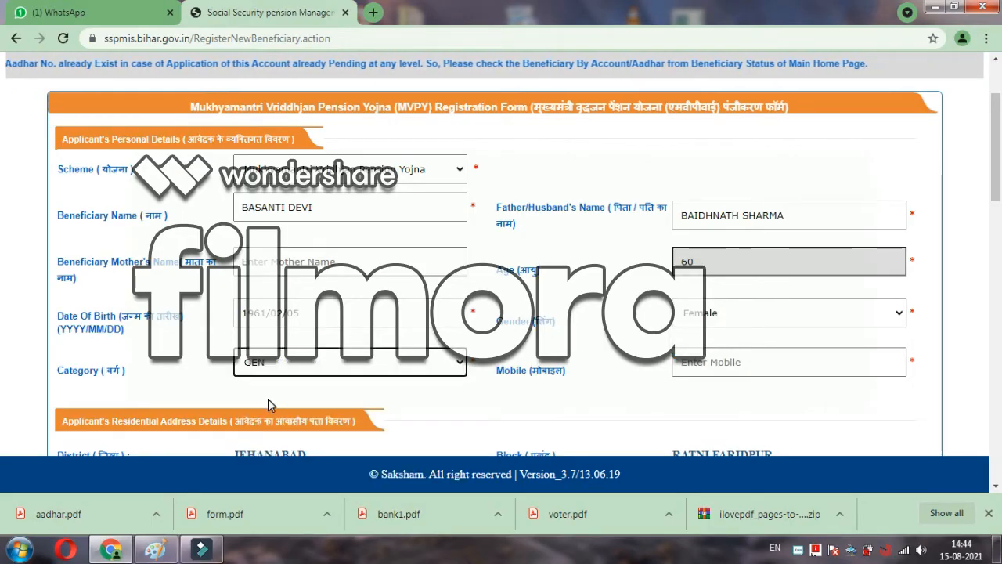
{"action": "left_click", "coordinate": [725, 362]}
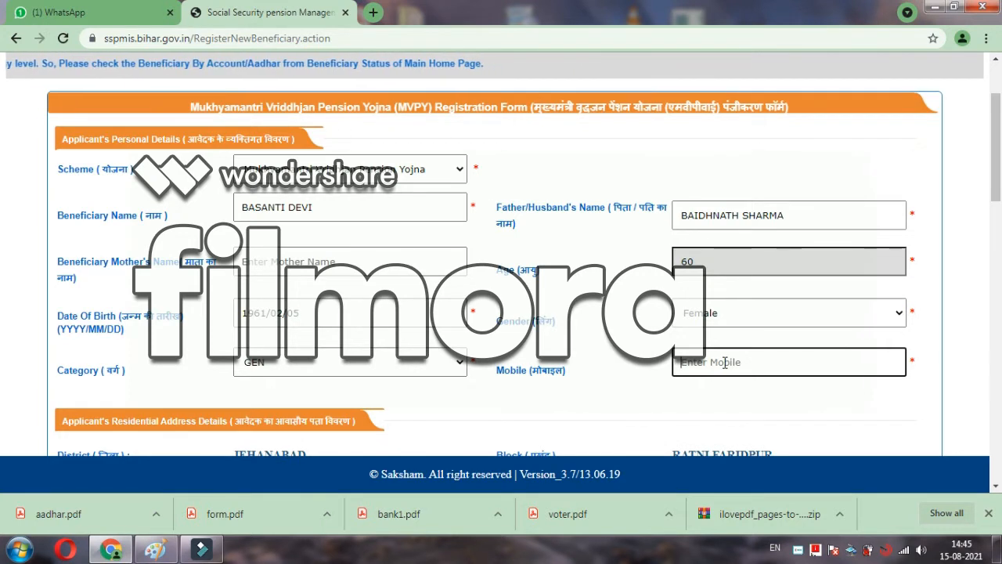
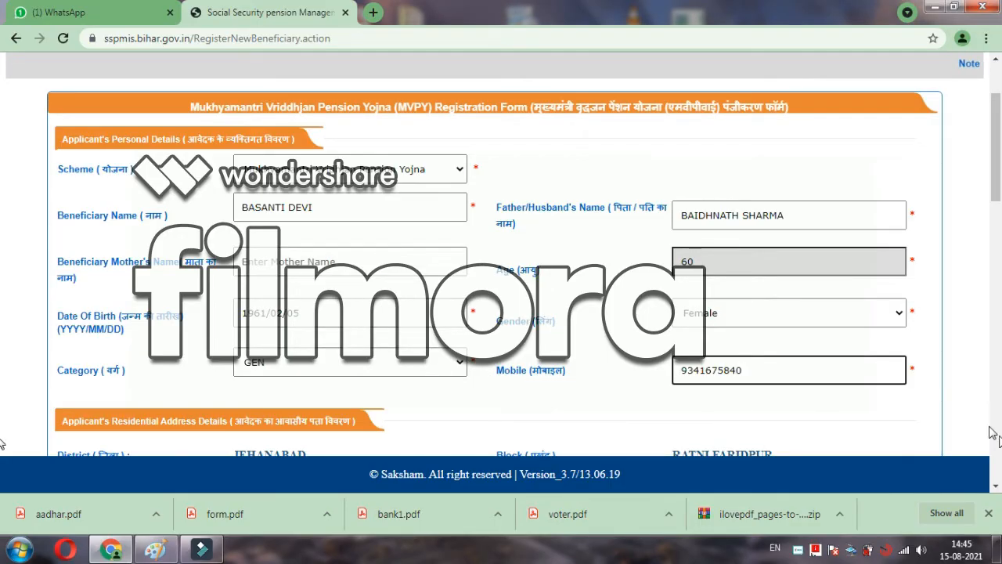
{"action": "left_click", "coordinate": [996, 486]}
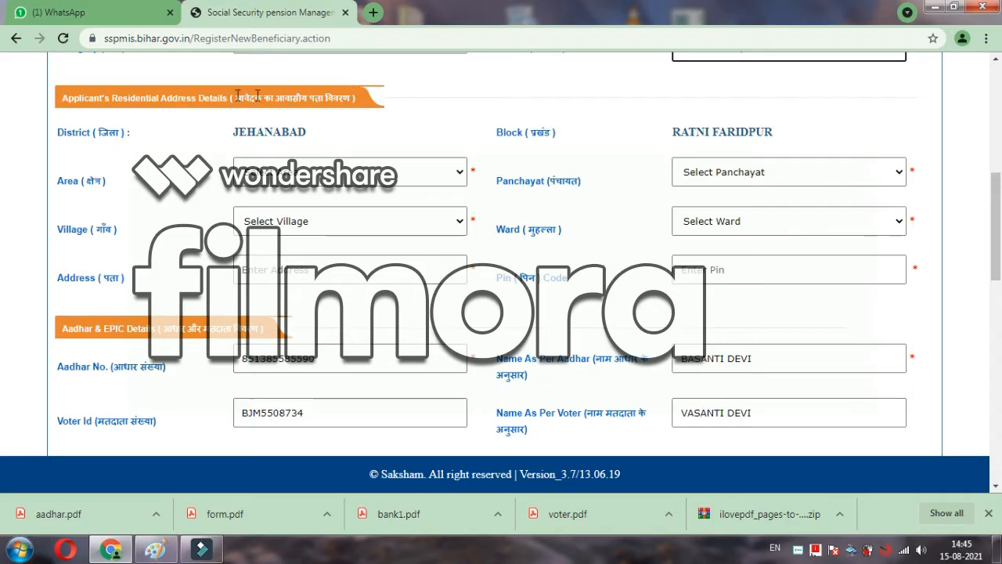
Step: Choose RURAL in the Area dropdown and KASWAN in the Panchayat dropdown
{"action": "left_click", "coordinate": [297, 171]}
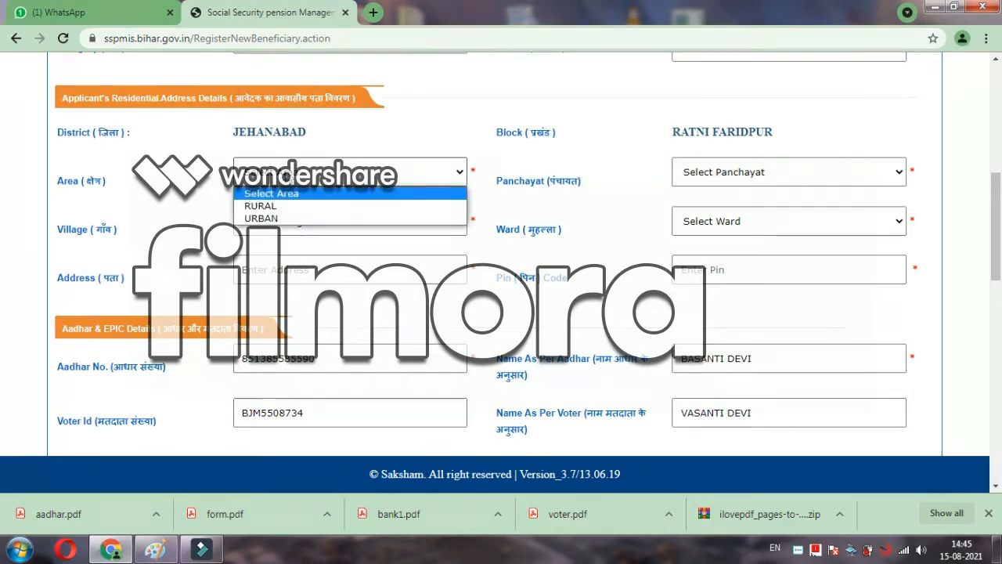
{"action": "left_click", "coordinate": [270, 207]}
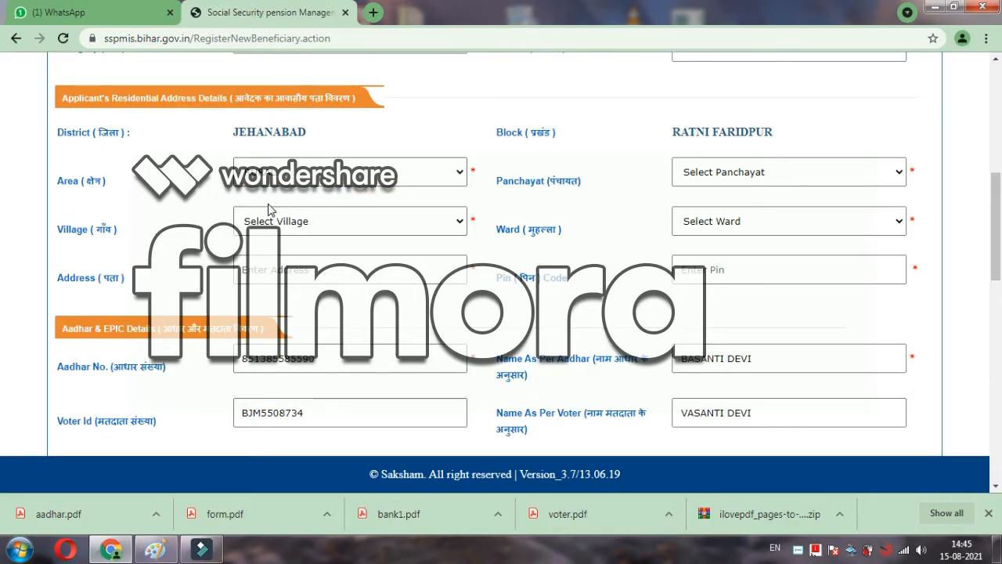
{"action": "left_click", "coordinate": [699, 177]}
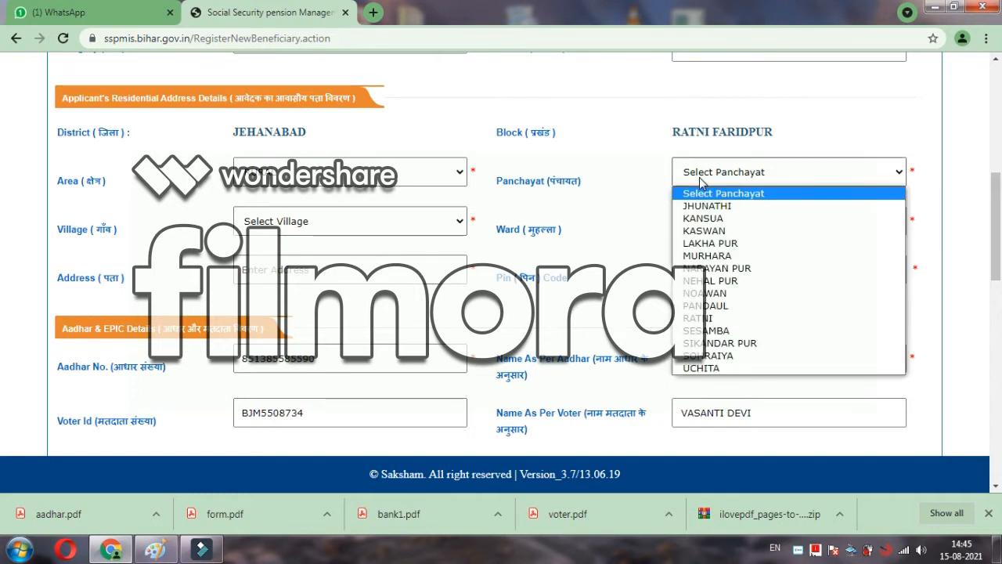
{"action": "left_click", "coordinate": [707, 231]}
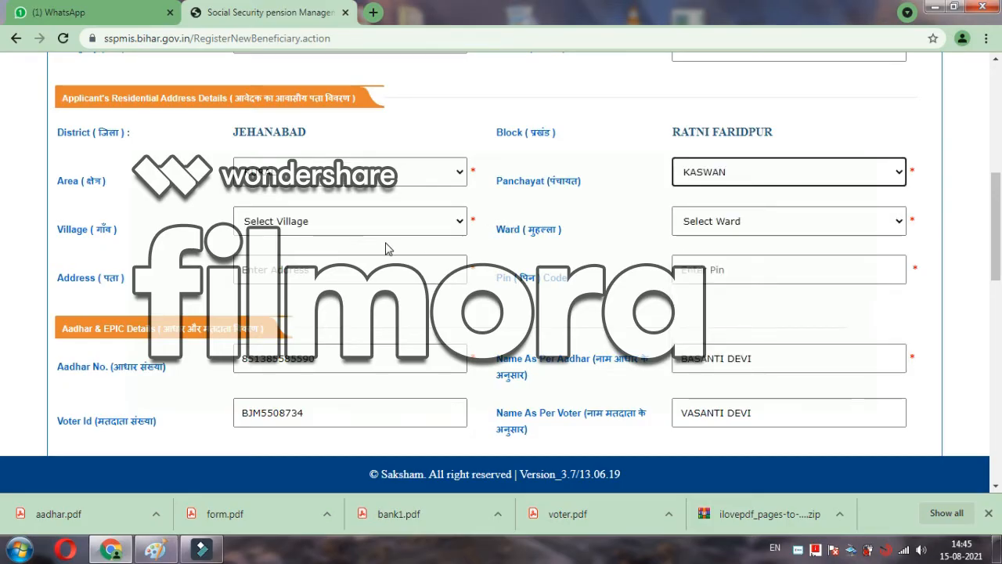
{"action": "left_click", "coordinate": [361, 228]}
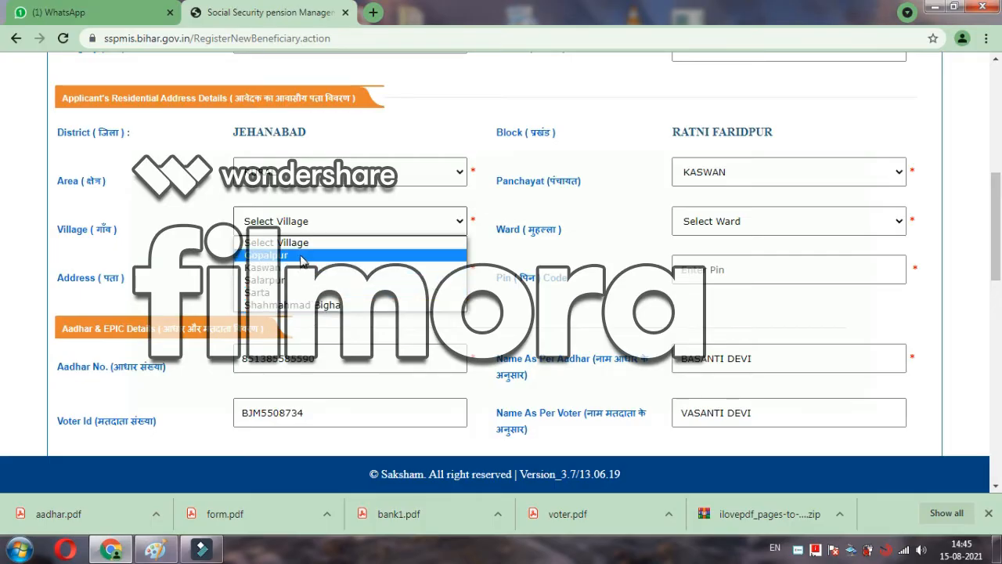
{"action": "left_click", "coordinate": [634, 157]}
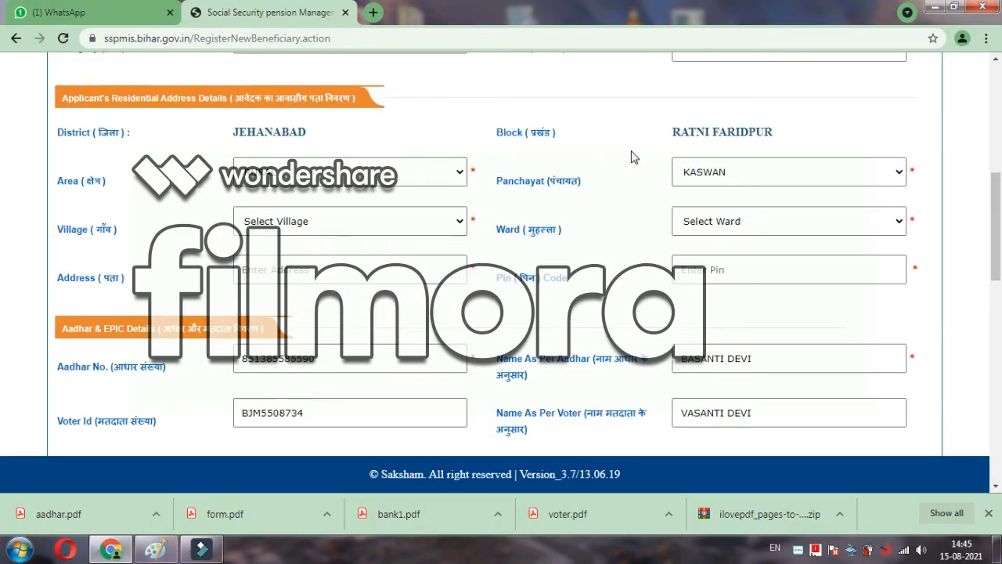
{"action": "left_click", "coordinate": [713, 174]}
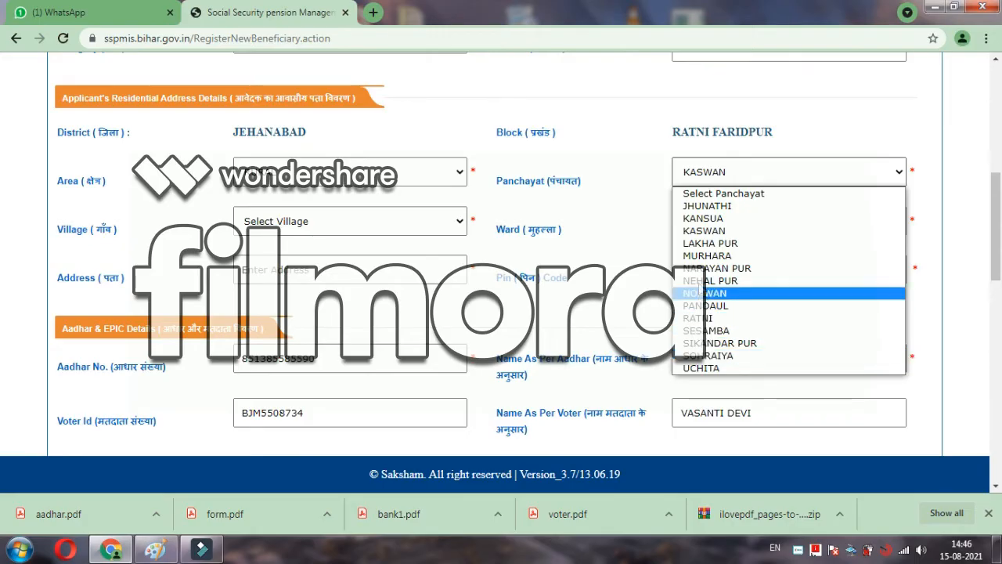
{"action": "left_click", "coordinate": [710, 231]}
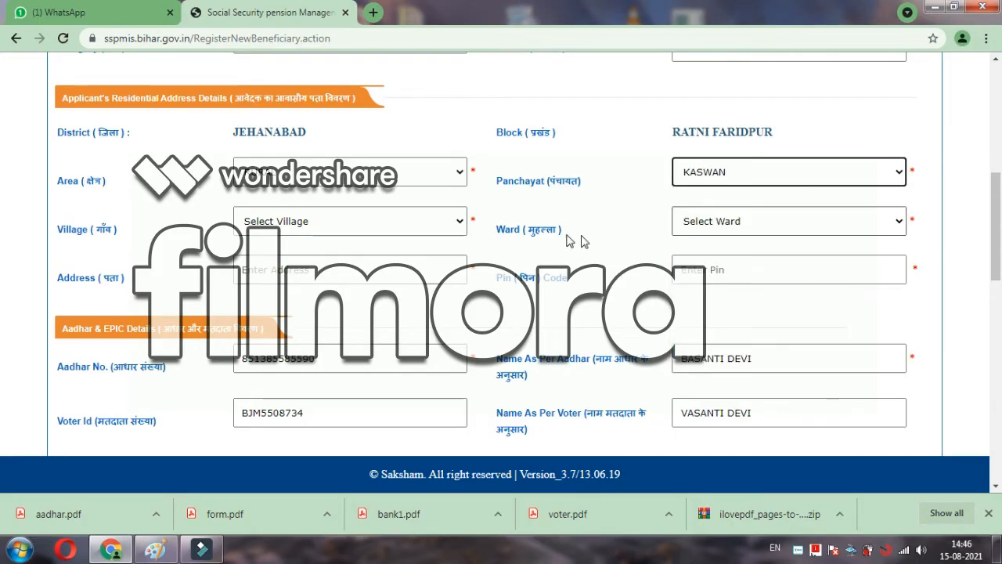
Step: Pick Kaswan as the village and check the ward list, which offers no options
{"action": "left_click", "coordinate": [340, 224]}
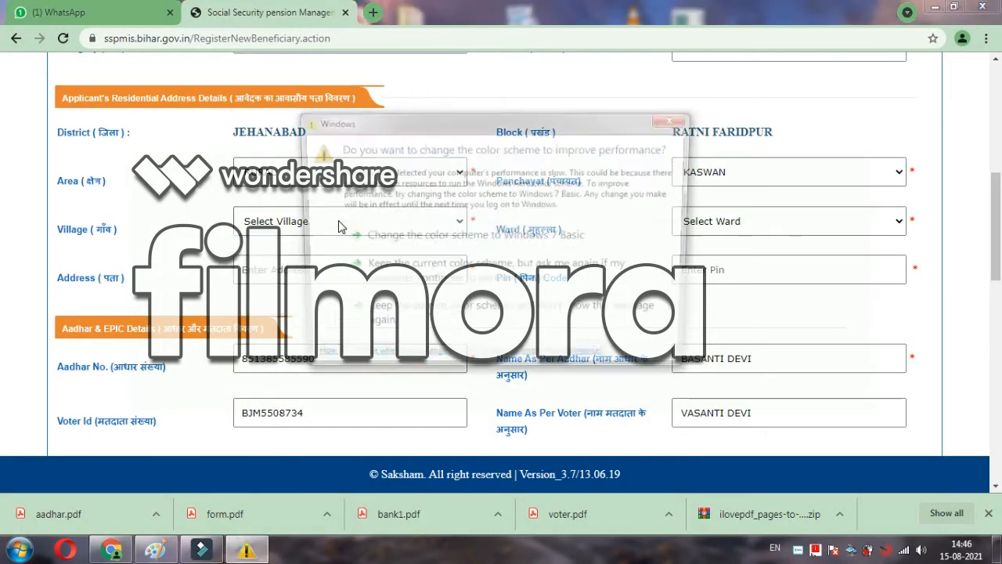
{"action": "left_click", "coordinate": [356, 238]}
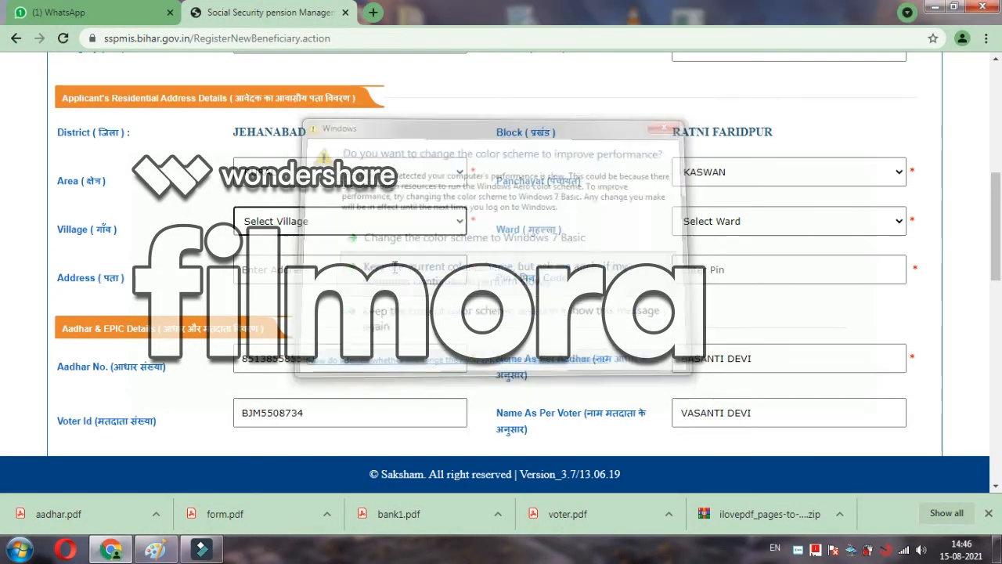
{"action": "left_click", "coordinate": [297, 224]}
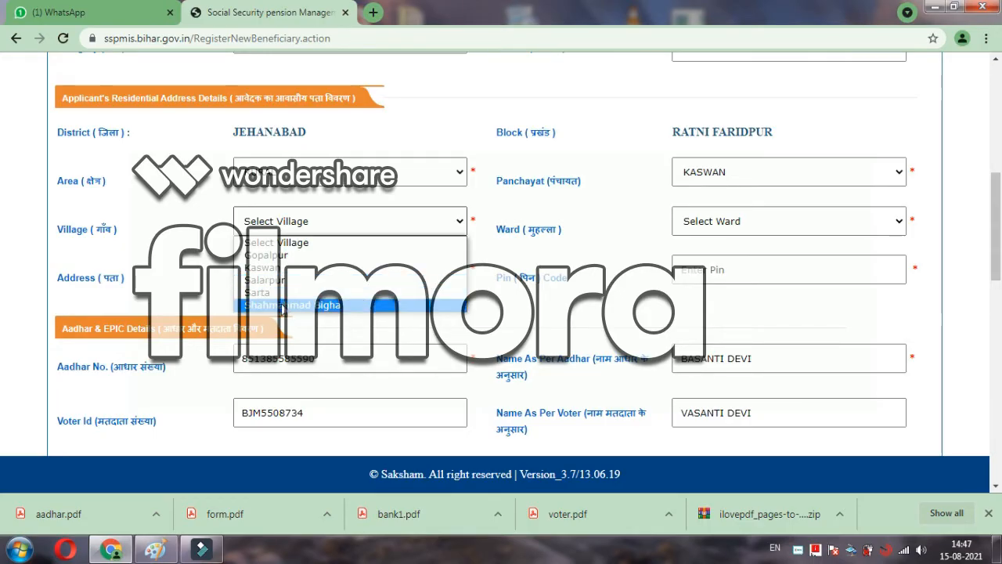
{"action": "left_click", "coordinate": [269, 267]}
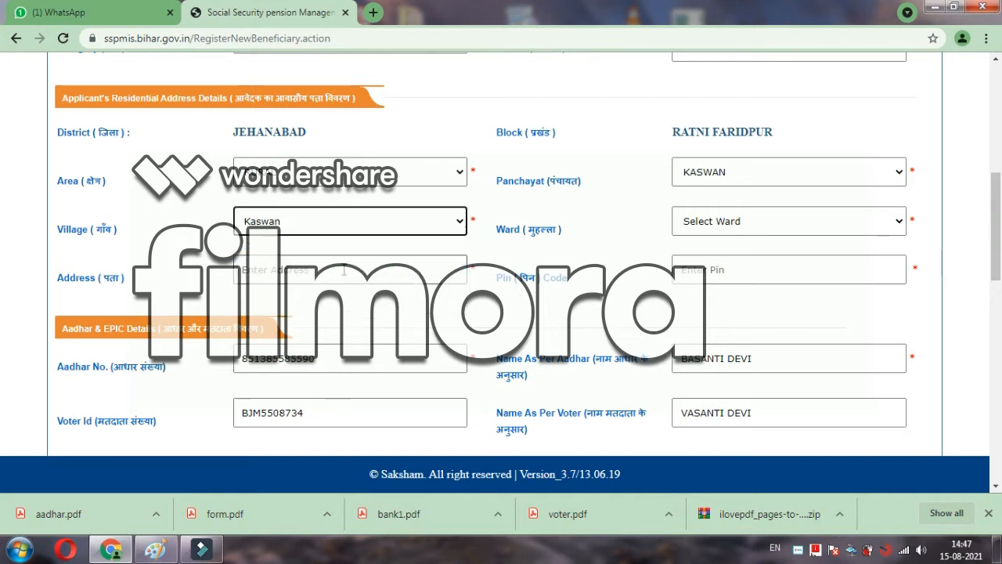
{"action": "left_click", "coordinate": [700, 226]}
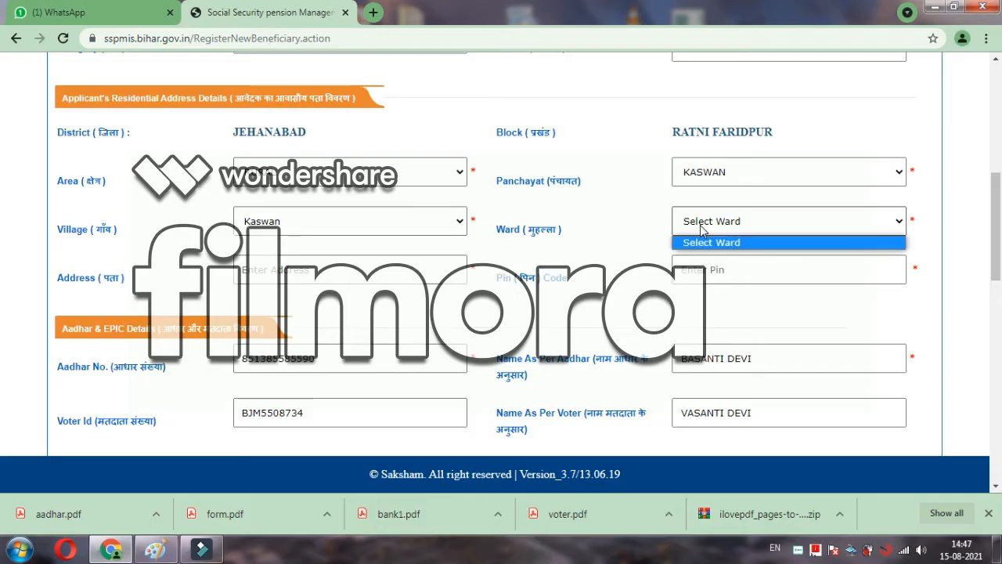
{"action": "left_click", "coordinate": [574, 193]}
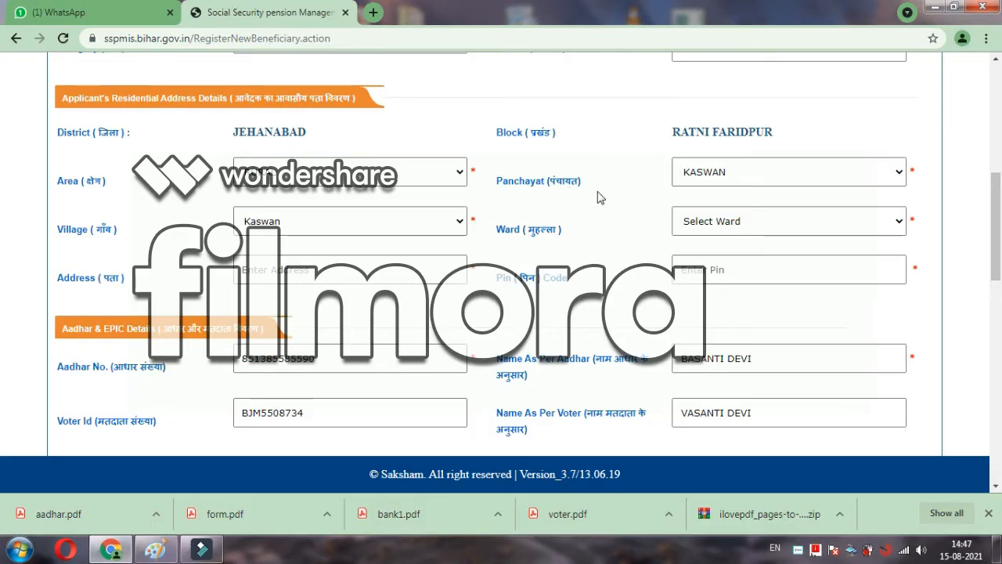
{"action": "left_click", "coordinate": [716, 225]}
{"action": "left_click", "coordinate": [696, 244]}
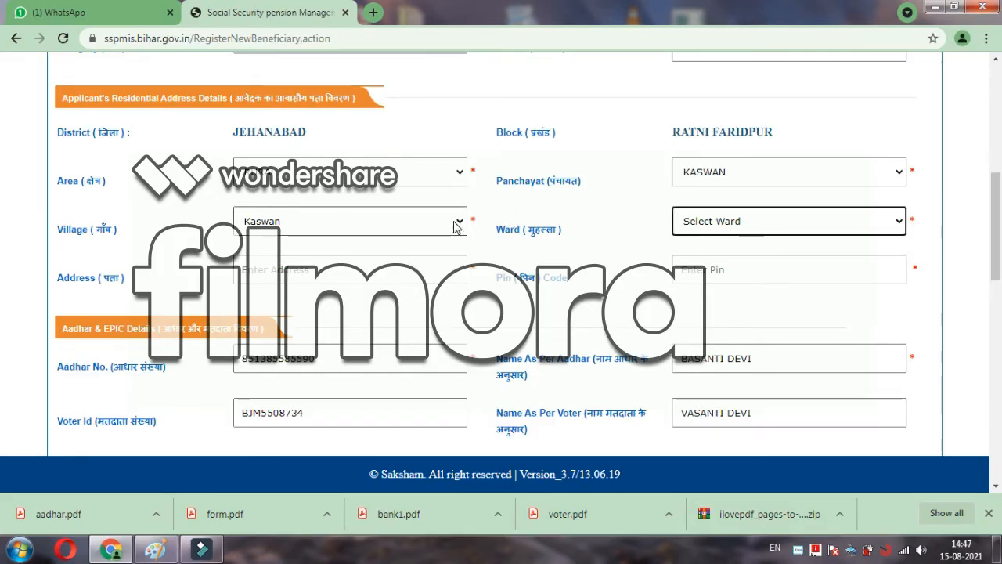
{"action": "left_click", "coordinate": [740, 225]}
{"action": "left_click", "coordinate": [739, 225]}
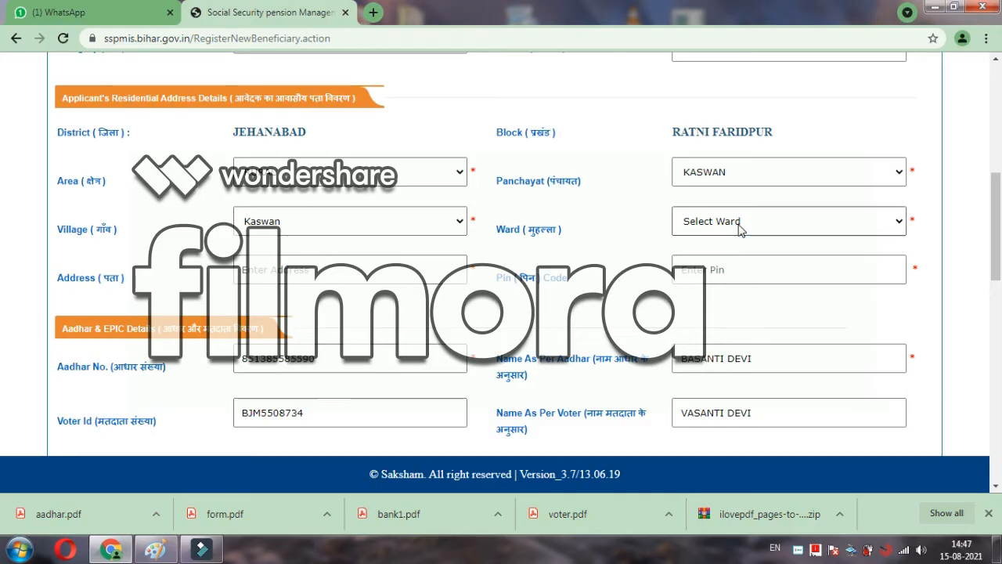
{"action": "left_click", "coordinate": [739, 225]}
{"action": "left_click", "coordinate": [739, 225]}
{"action": "left_click", "coordinate": [741, 229]}
{"action": "left_click", "coordinate": [742, 230]}
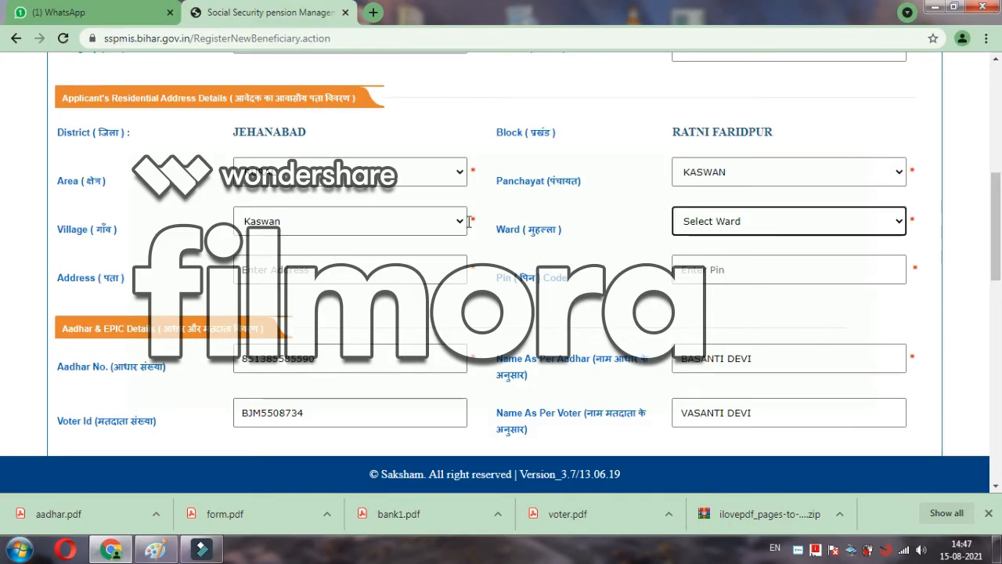
Step: Switch the village to Sarta, then back to Kaswan
{"action": "left_click", "coordinate": [416, 231]}
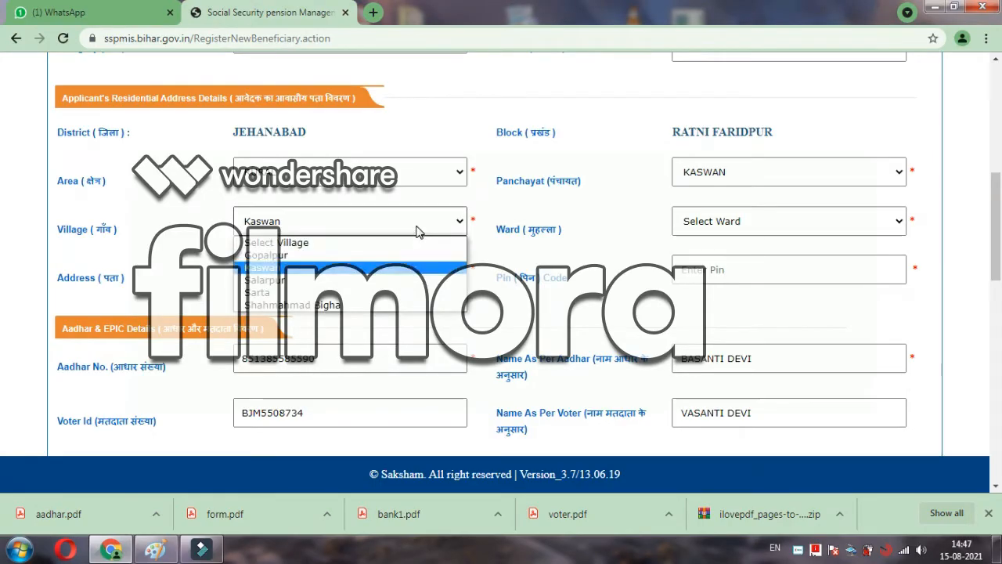
{"action": "left_click", "coordinate": [323, 291]}
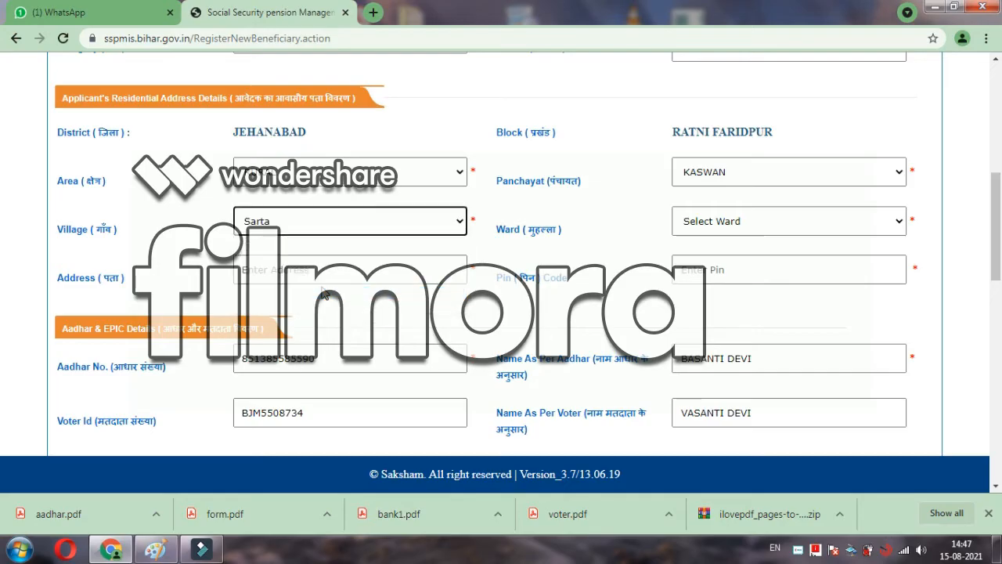
{"action": "left_click", "coordinate": [708, 232]}
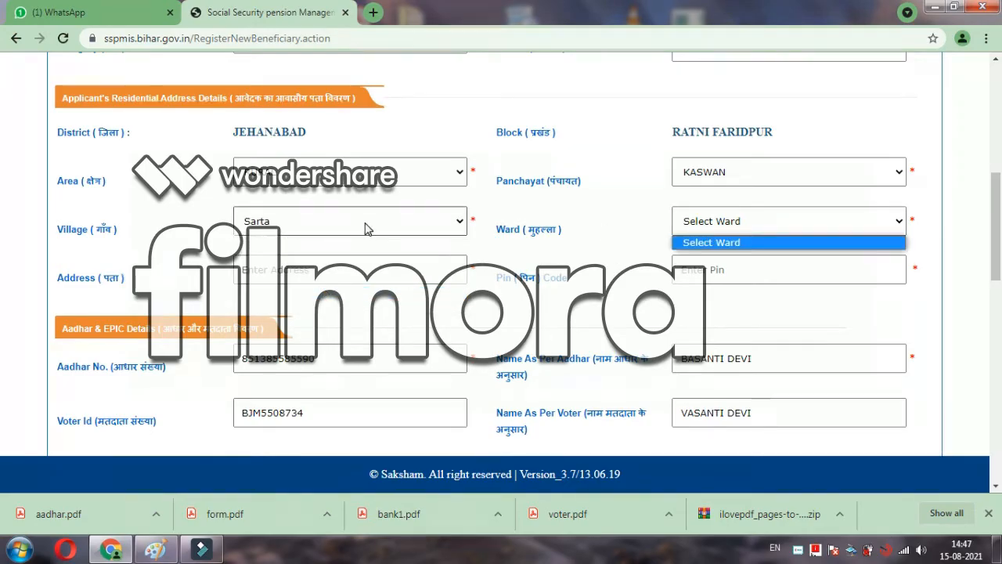
{"action": "left_click", "coordinate": [368, 228]}
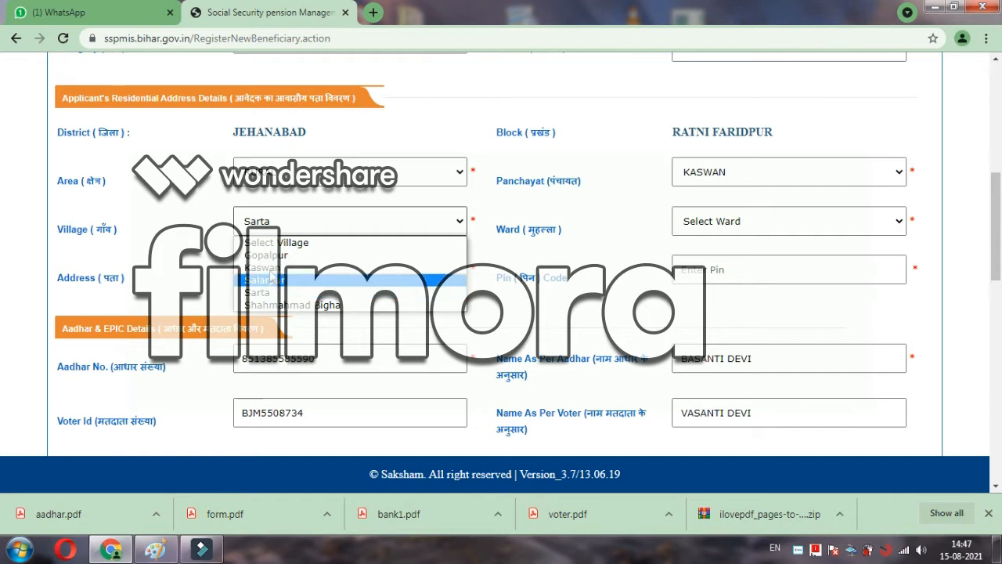
{"action": "left_click", "coordinate": [272, 267]}
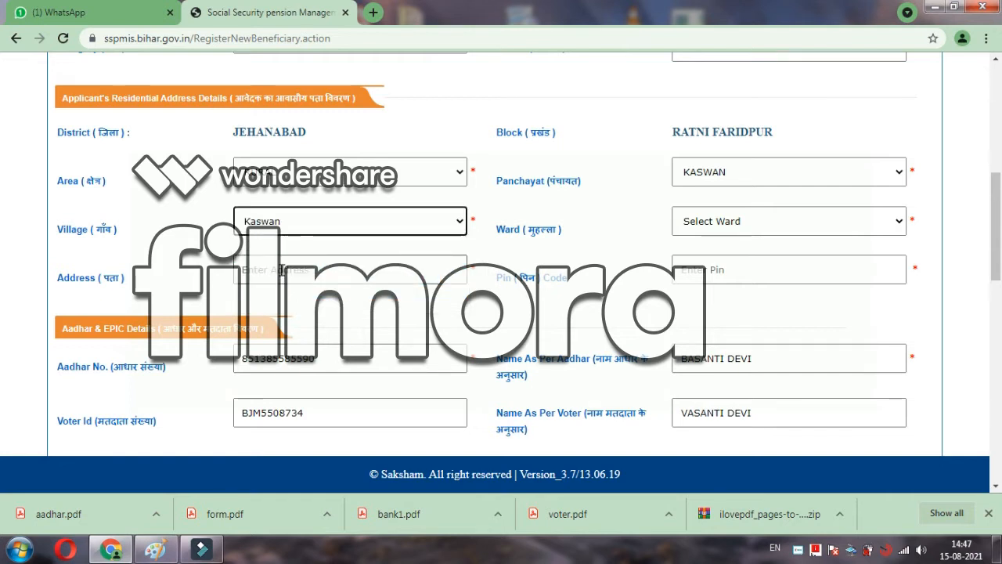
{"action": "left_click", "coordinate": [282, 269]}
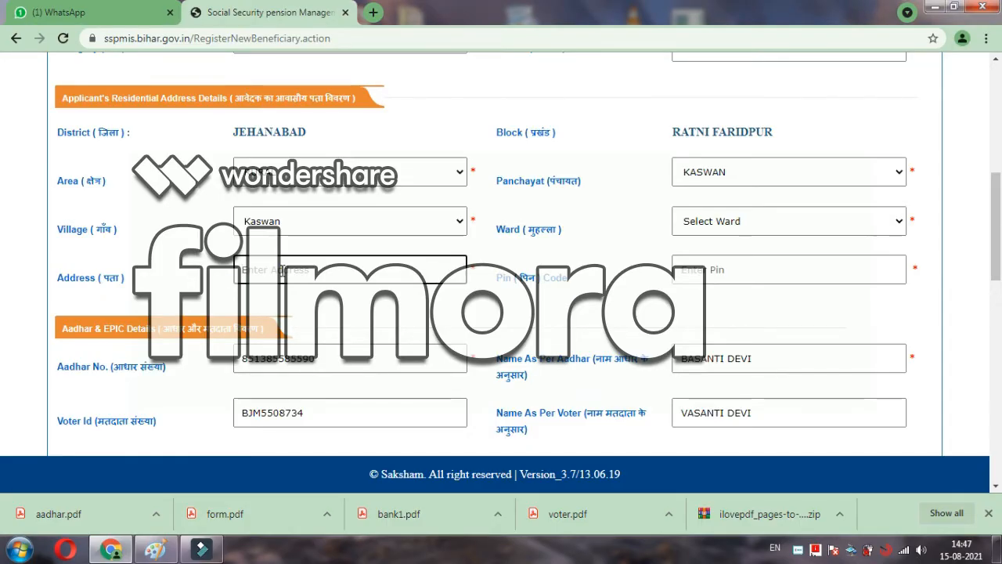
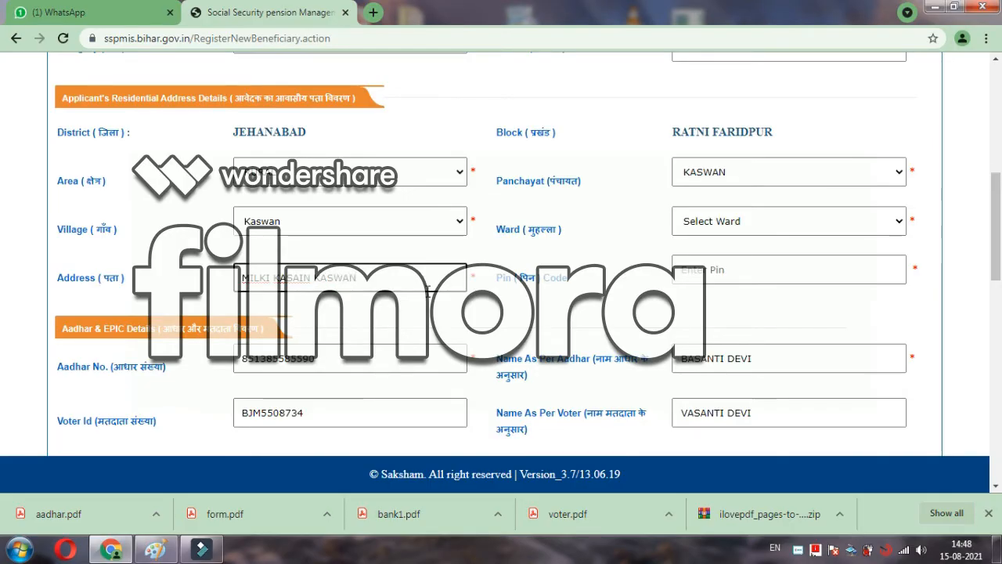
Step: Enter the PIN code, leaving the ward unchosen
{"action": "left_click", "coordinate": [694, 268]}
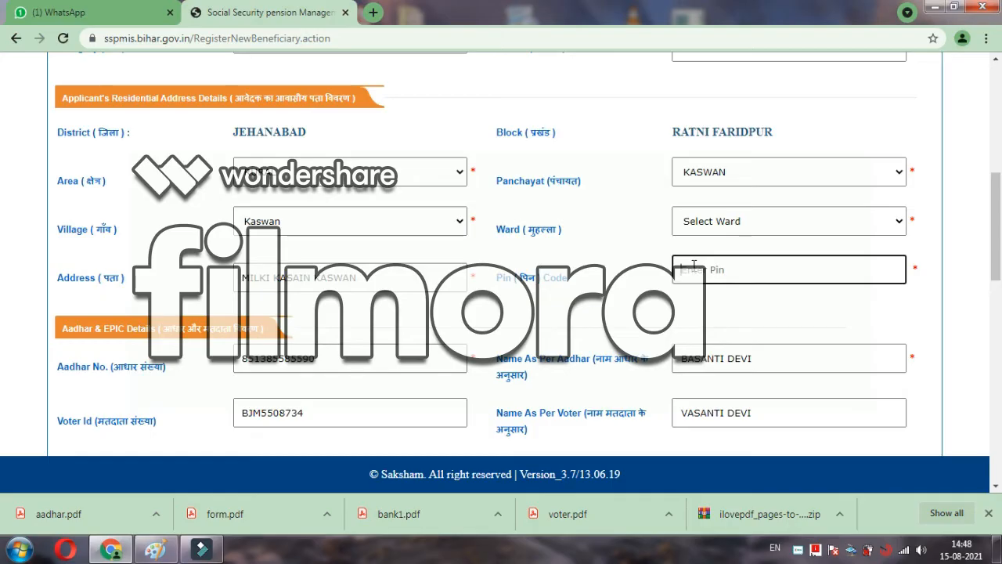
{"action": "type", "text": "804429"}
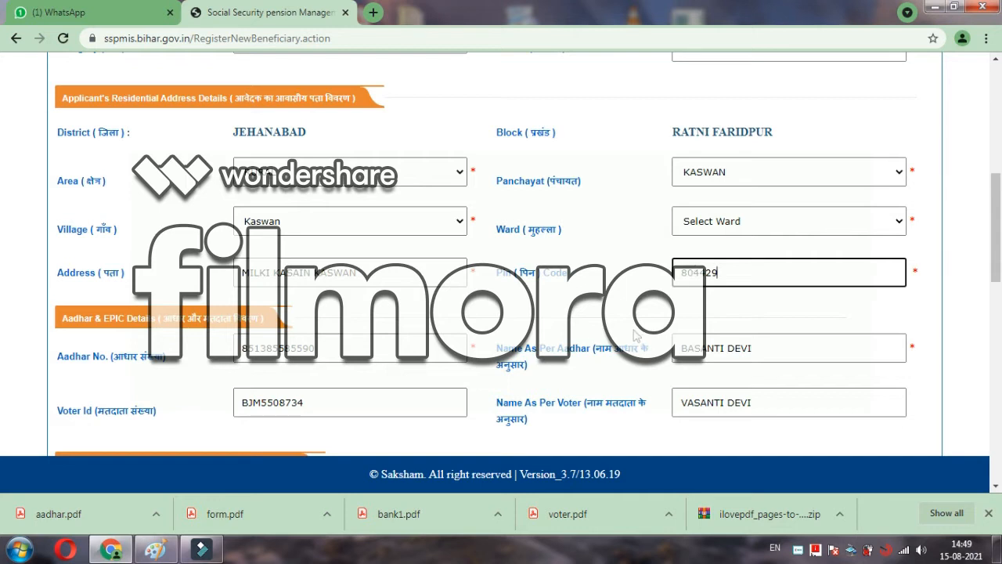
{"action": "left_click", "coordinate": [739, 226]}
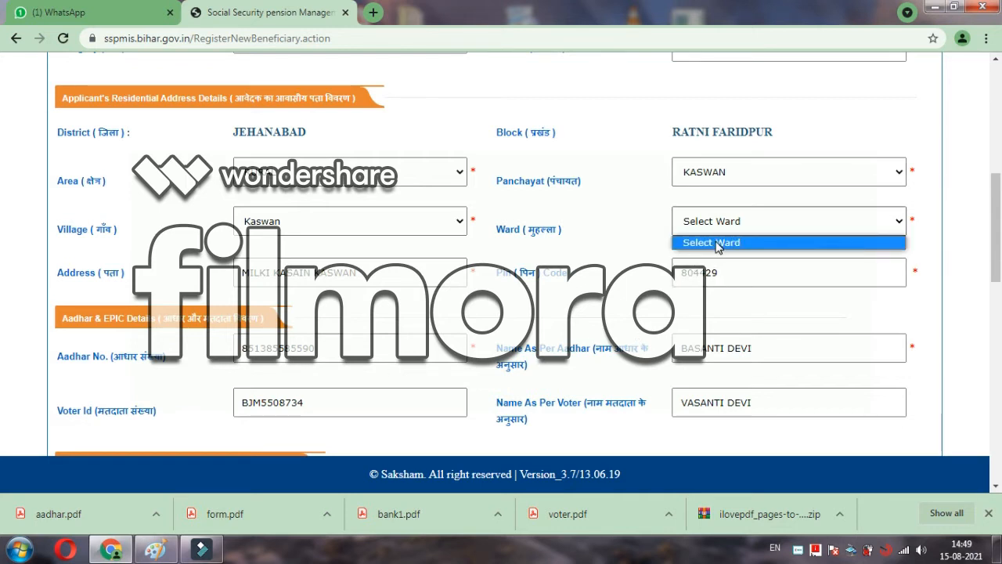
{"action": "left_click", "coordinate": [718, 242]}
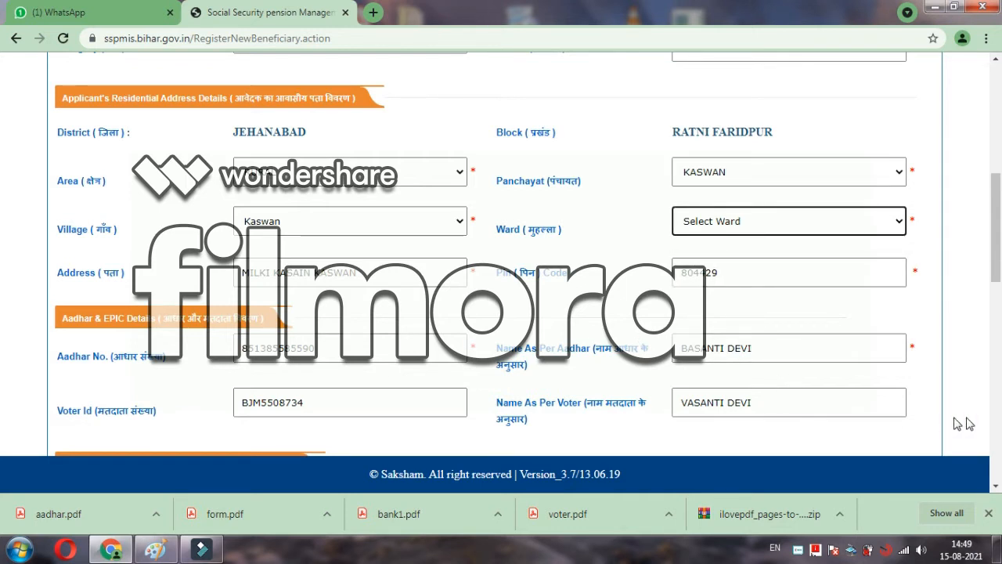
{"action": "left_click", "coordinate": [996, 487]}
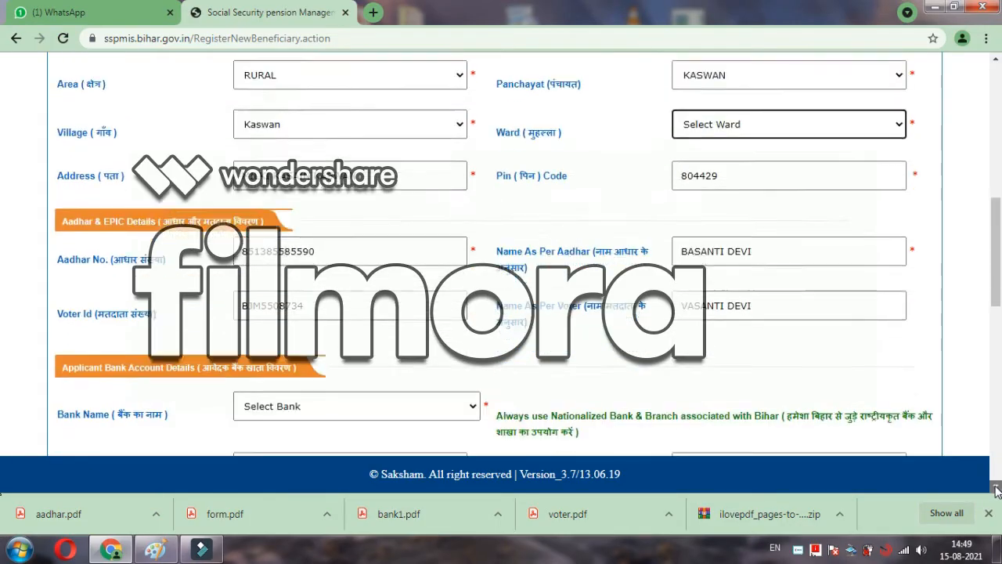
Step: Choose the applicant's bank in the bank account details section
{"action": "scroll", "coordinate": [446, 268], "scroll_direction": "down", "scroll_amount": 3}
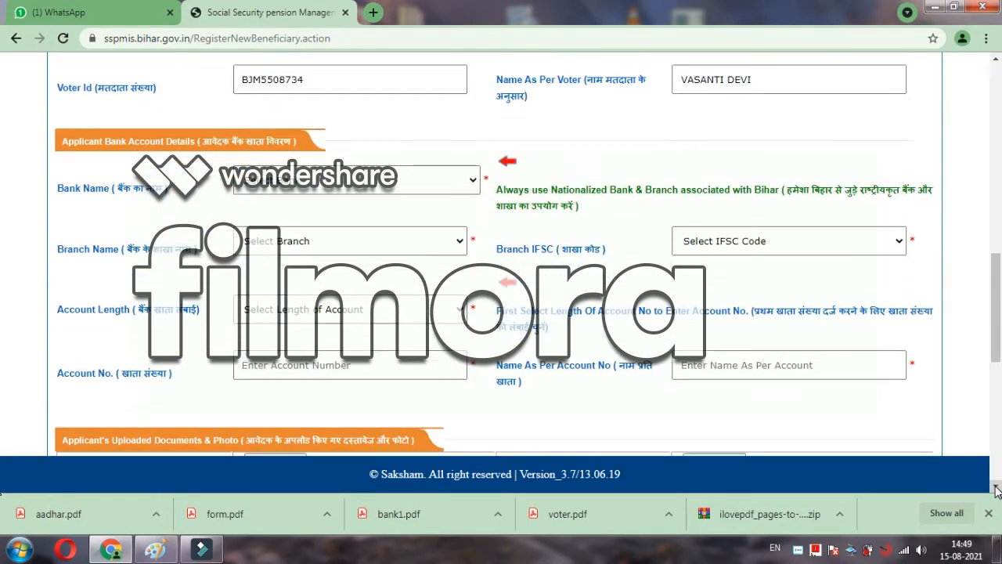
{"action": "left_click", "coordinate": [315, 176]}
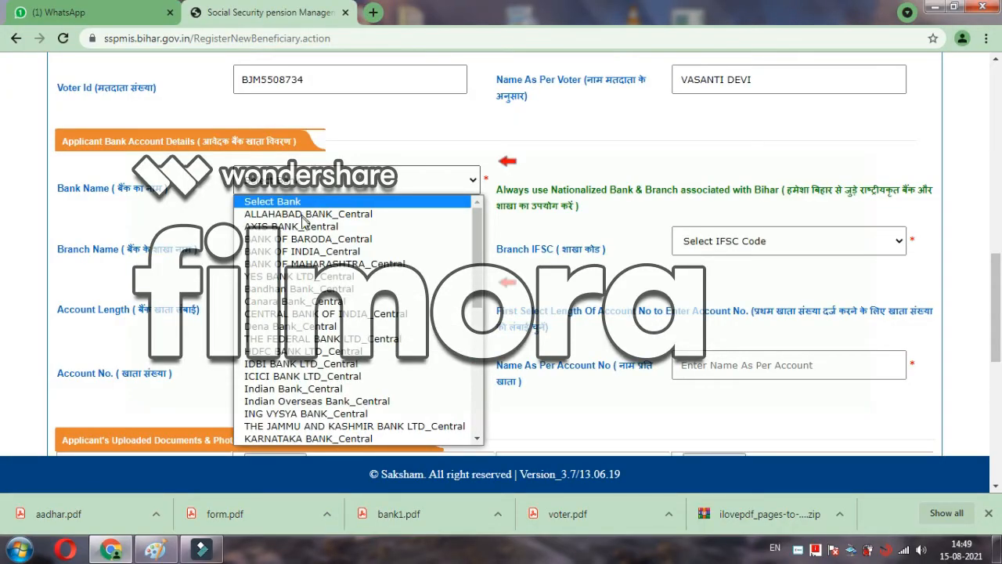
{"action": "left_click", "coordinate": [306, 242]}
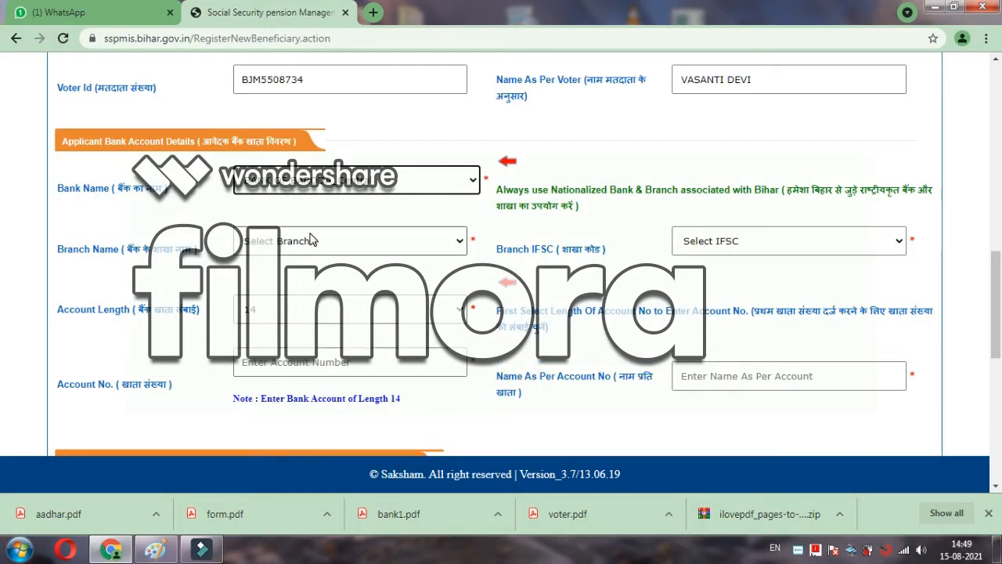
Step: Select branch JEHANABAD, BIHAR so IFSC BARB0JEHANA and account length 14 fill in
{"action": "left_click", "coordinate": [319, 243]}
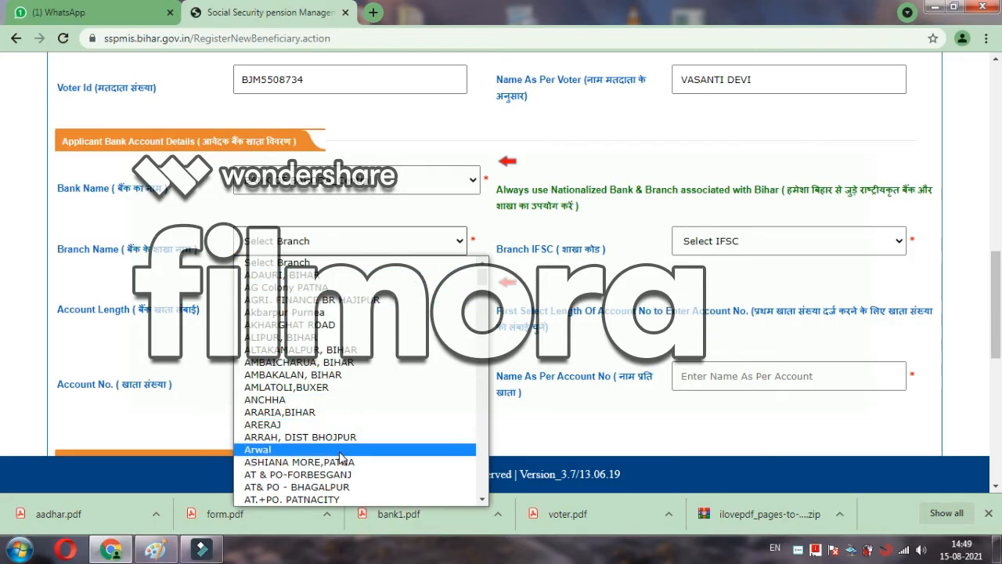
{"action": "left_click", "coordinate": [482, 501]}
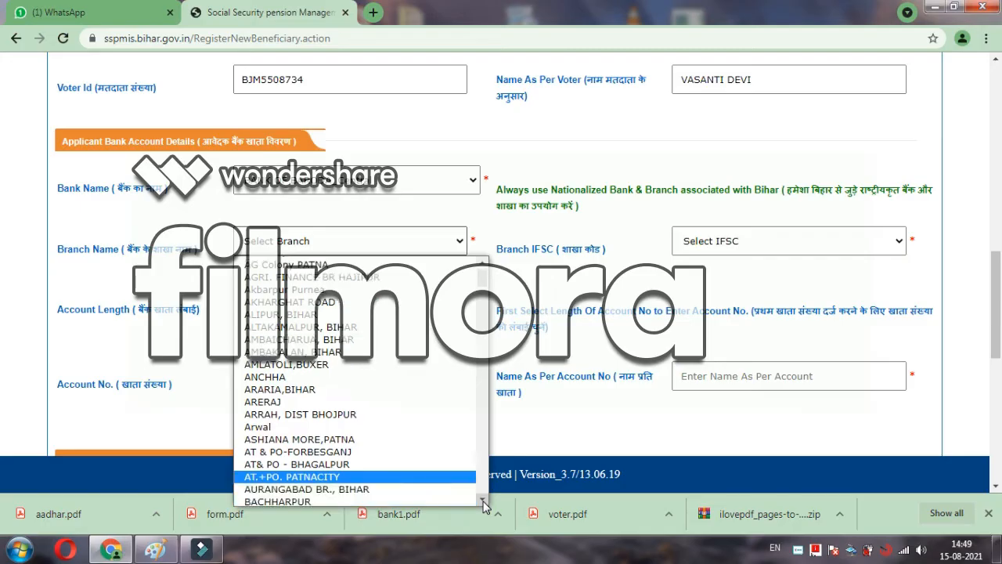
{"action": "left_click", "coordinate": [483, 501]}
{"action": "left_click", "coordinate": [482, 501]}
{"action": "left_click", "coordinate": [482, 501]}
{"action": "left_click", "coordinate": [482, 501]}
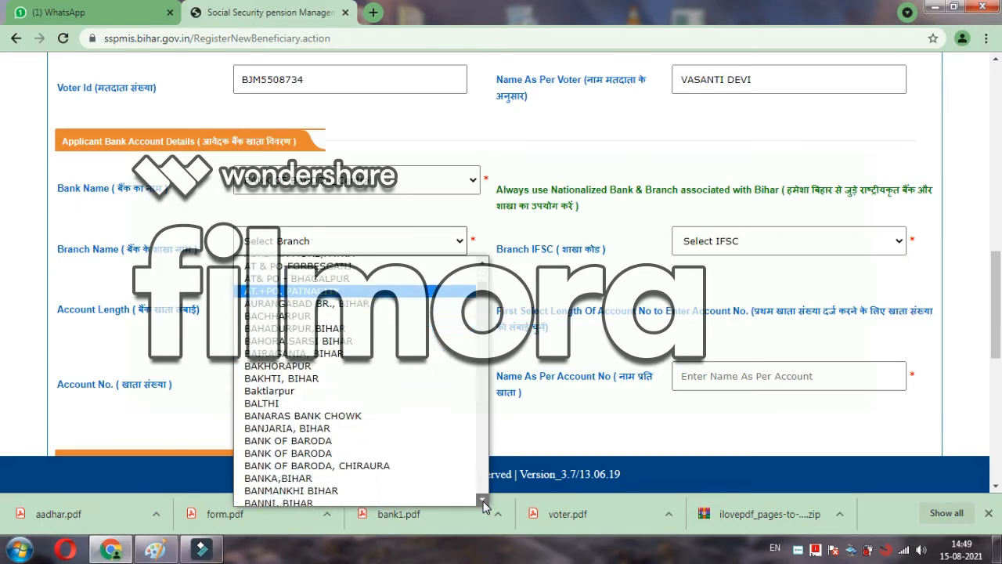
{"action": "left_click", "coordinate": [482, 501]}
{"action": "left_click", "coordinate": [482, 501]}
{"action": "left_click", "coordinate": [482, 501]}
{"action": "left_click", "coordinate": [483, 501]}
{"action": "left_click", "coordinate": [482, 501]}
{"action": "left_click", "coordinate": [483, 501]}
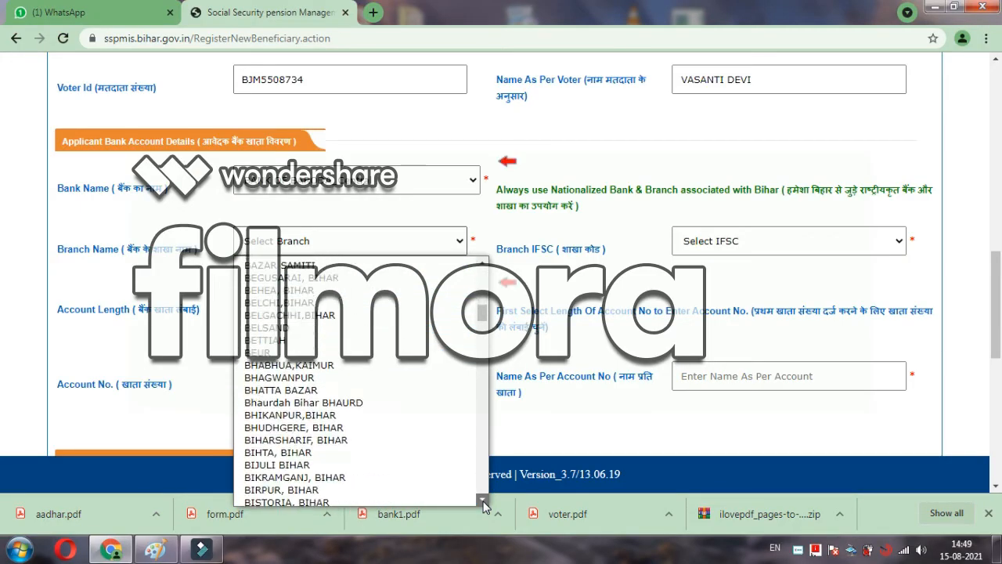
{"action": "left_click", "coordinate": [482, 502]}
{"action": "left_click", "coordinate": [482, 501]}
{"action": "left_click", "coordinate": [482, 501]}
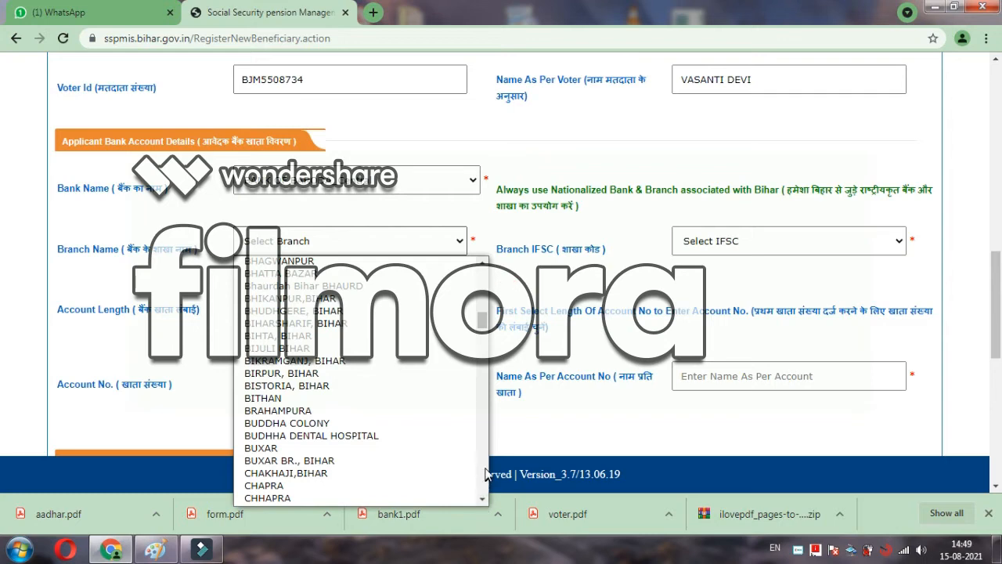
{"action": "left_click", "coordinate": [486, 468]}
{"action": "left_click", "coordinate": [485, 468]}
{"action": "left_click", "coordinate": [486, 468]}
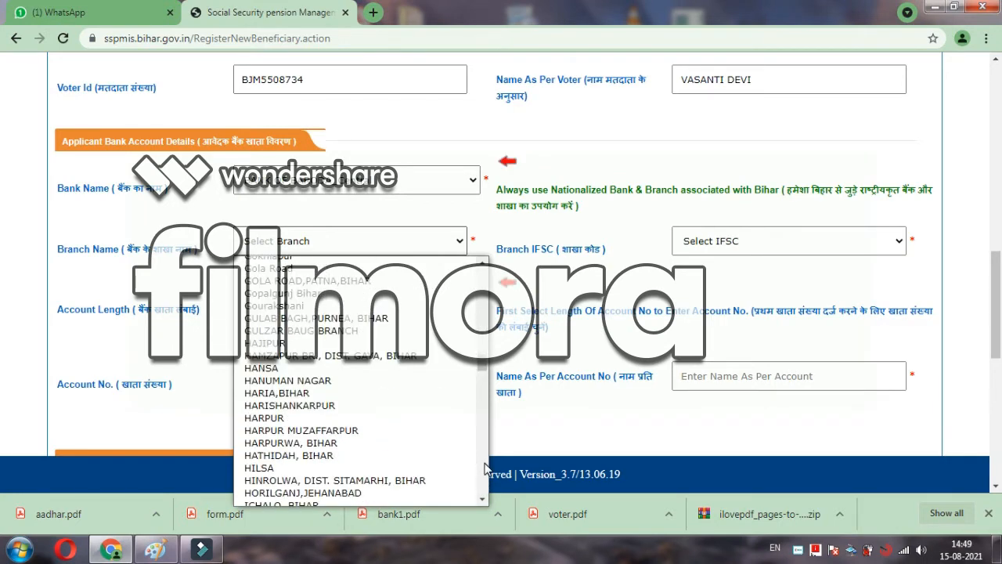
{"action": "left_click", "coordinate": [485, 468]}
{"action": "left_click", "coordinate": [485, 468]}
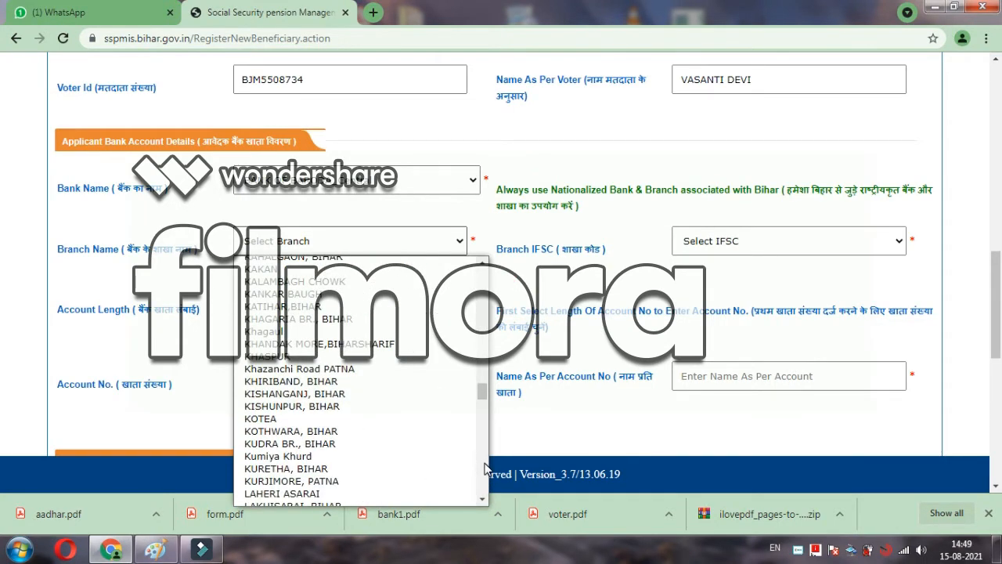
{"action": "left_click", "coordinate": [486, 468]}
{"action": "left_click", "coordinate": [485, 469]}
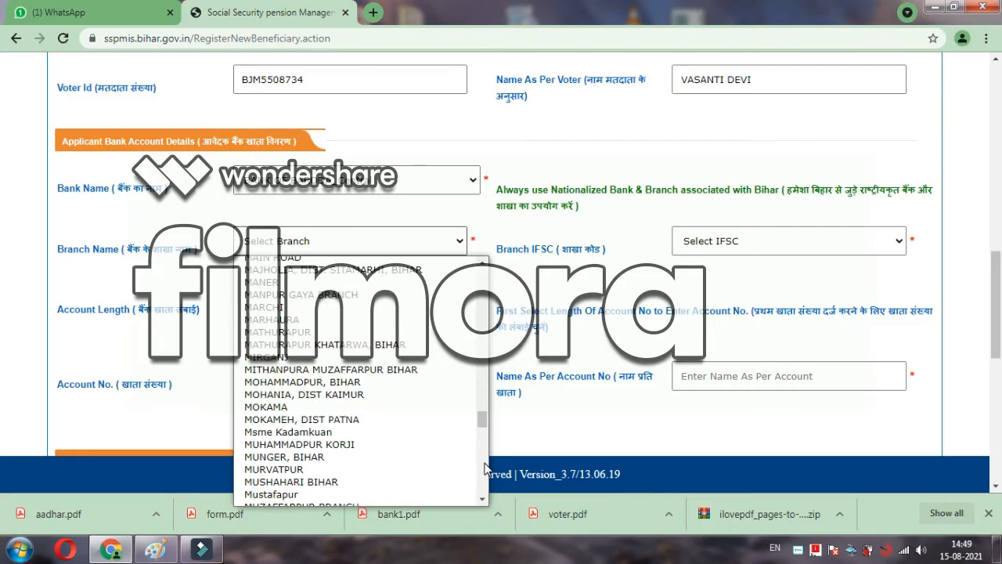
{"action": "left_click", "coordinate": [485, 469]}
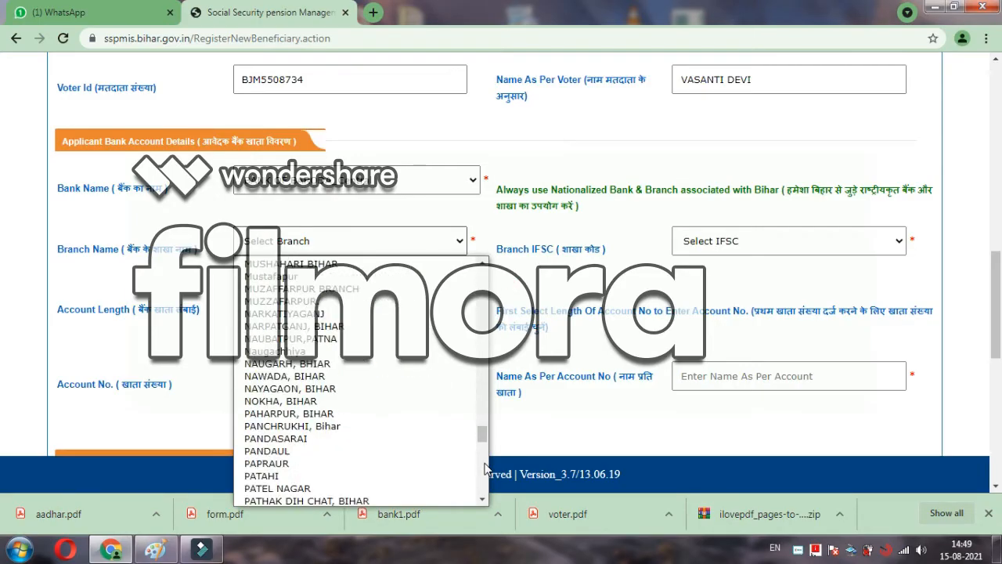
{"action": "left_click", "coordinate": [486, 468]}
{"action": "left_click", "coordinate": [484, 476]}
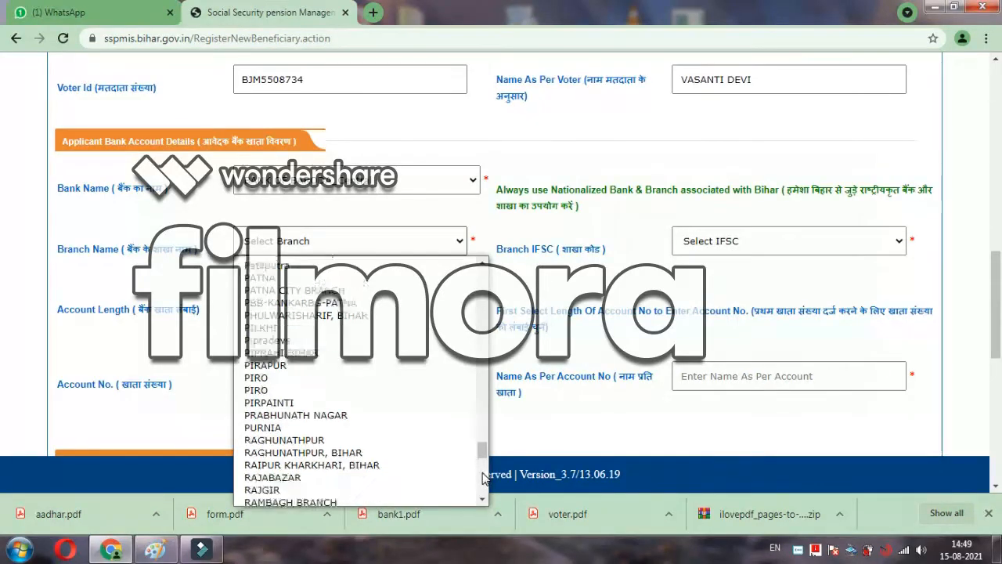
{"action": "left_click", "coordinate": [483, 490]}
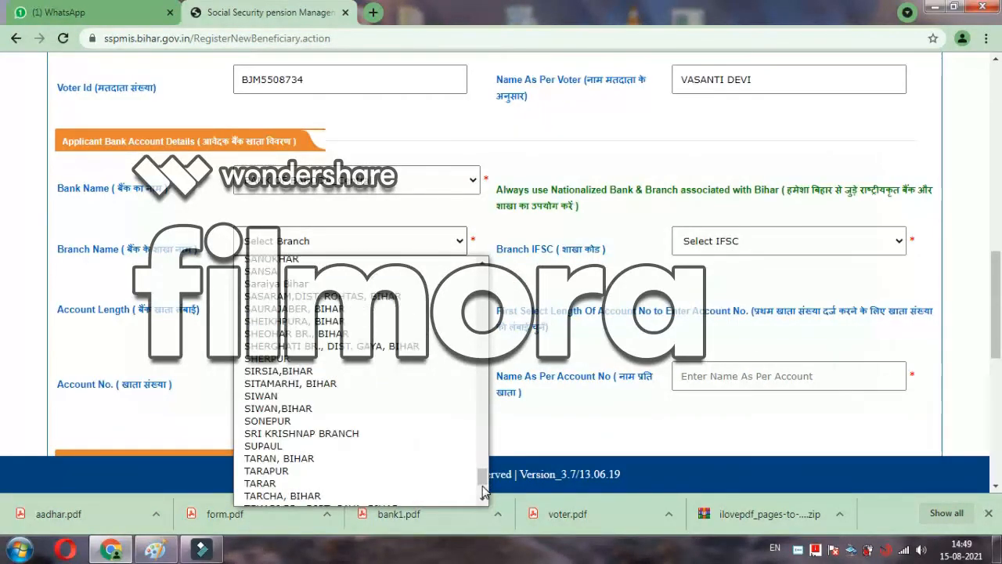
{"action": "left_click", "coordinate": [484, 496]}
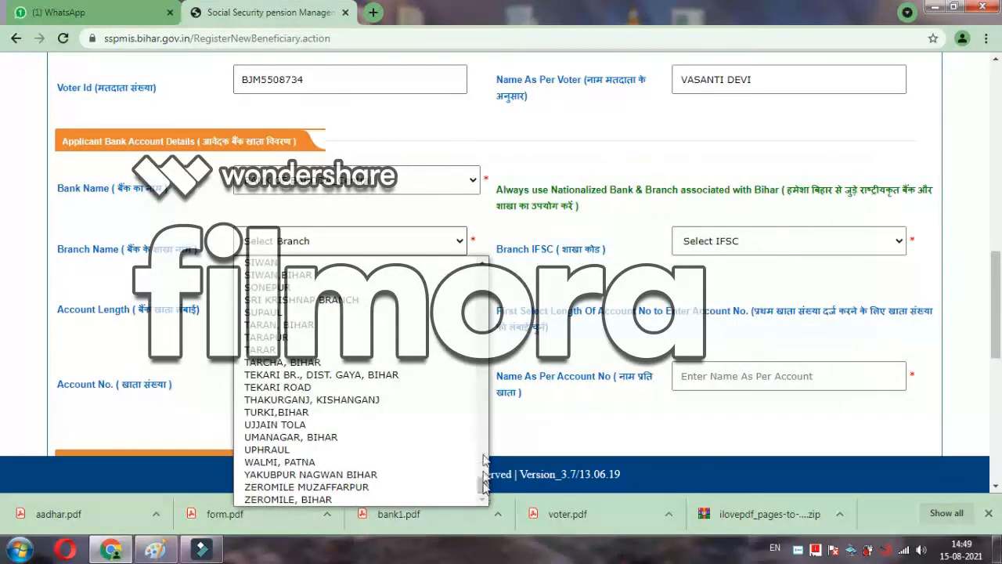
{"action": "left_click", "coordinate": [484, 282]}
{"action": "left_click", "coordinate": [484, 282]}
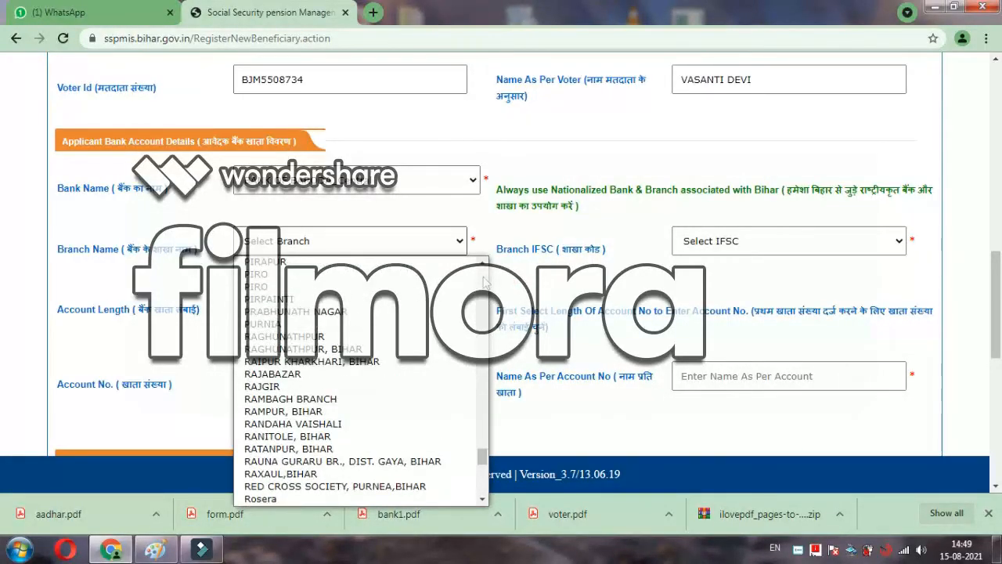
{"action": "left_click", "coordinate": [484, 282]}
{"action": "left_click", "coordinate": [484, 281]}
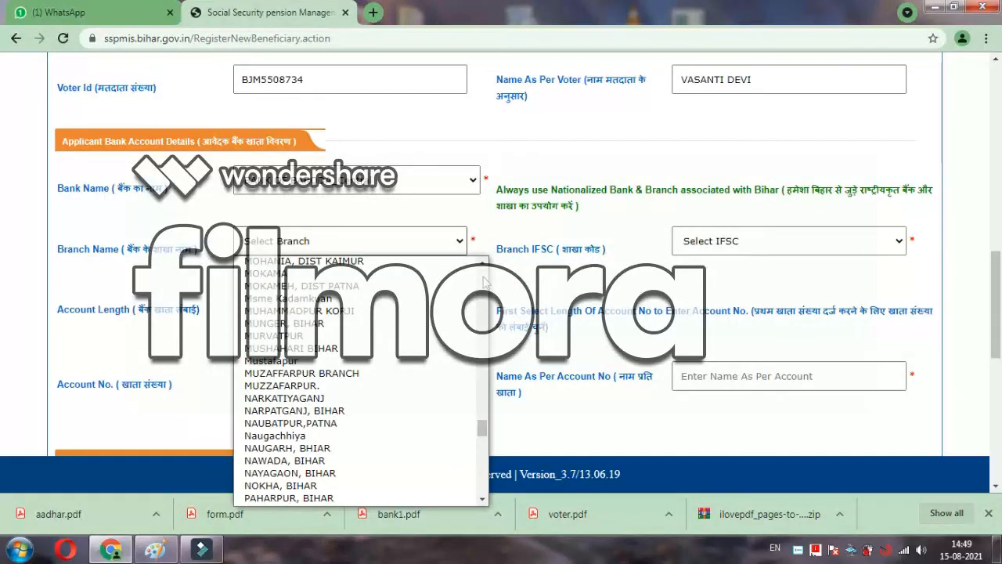
{"action": "left_click", "coordinate": [483, 282]}
{"action": "left_click", "coordinate": [484, 282]}
{"action": "left_click", "coordinate": [484, 281]}
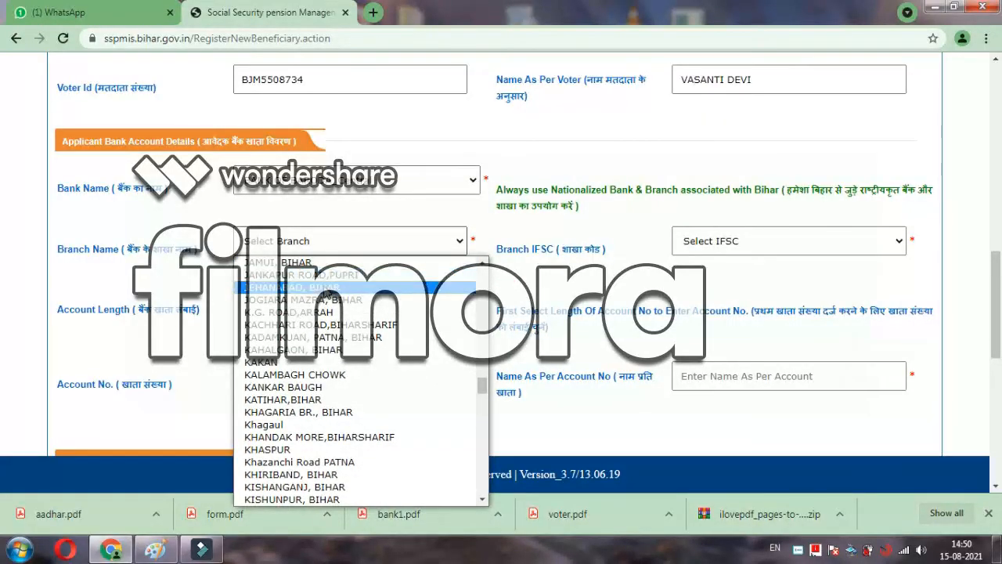
{"action": "left_click", "coordinate": [339, 287]}
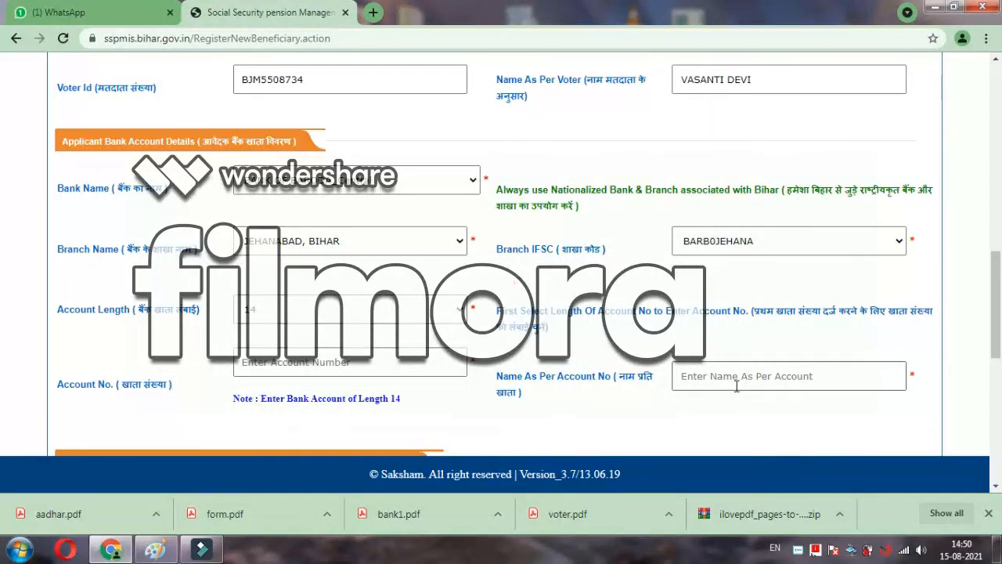
Step: Enter the 14-digit bank account number, correcting a mistyped digit
{"action": "left_click", "coordinate": [338, 371]}
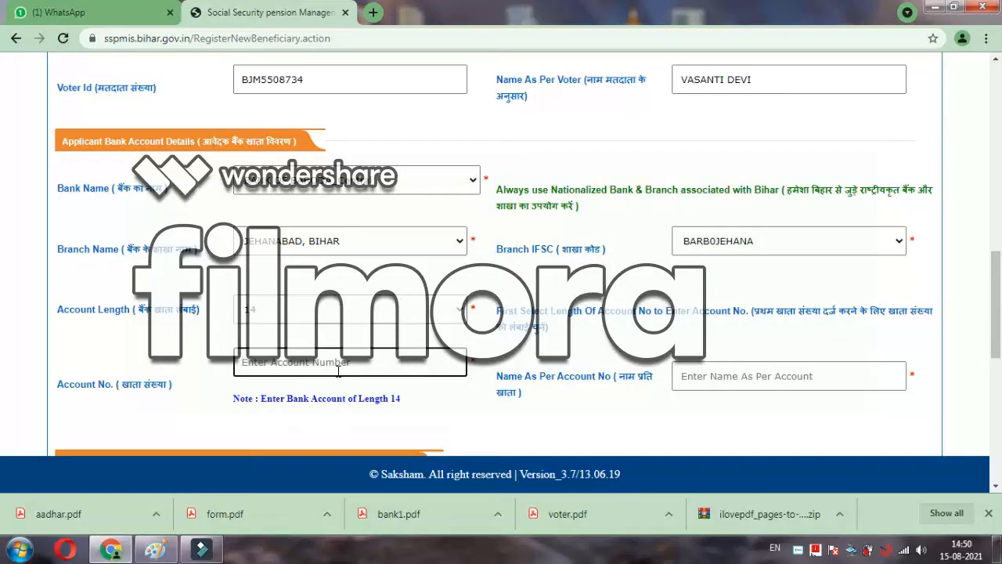
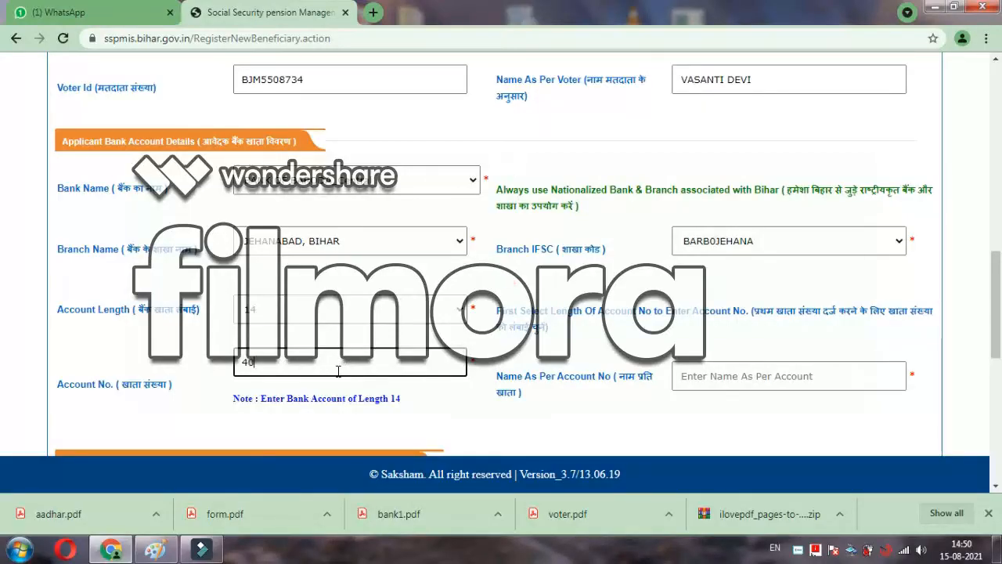
{"action": "left_click", "coordinate": [589, 365]}
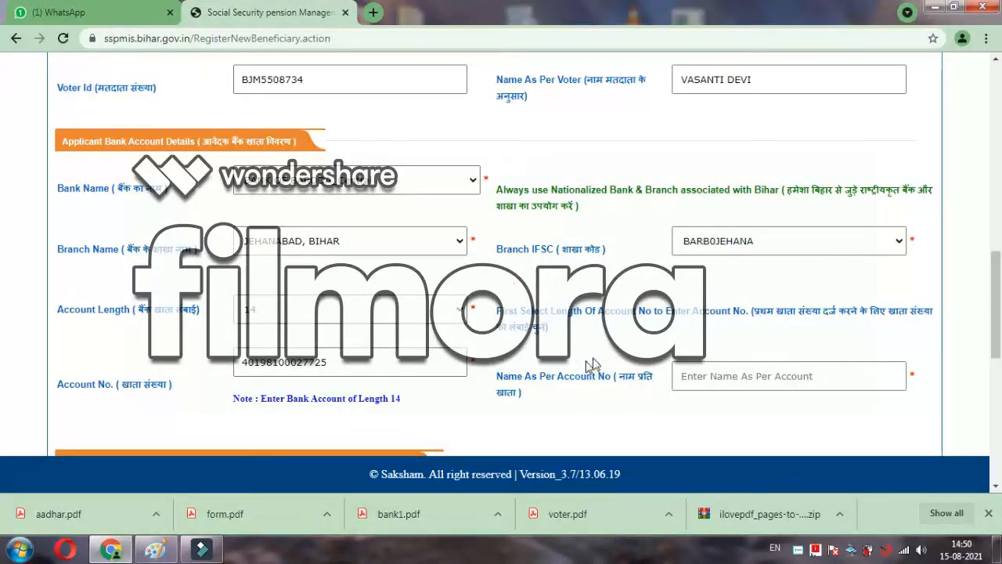
Step: Type the account holder's name in Name As Per Account No
{"action": "left_click", "coordinate": [699, 375]}
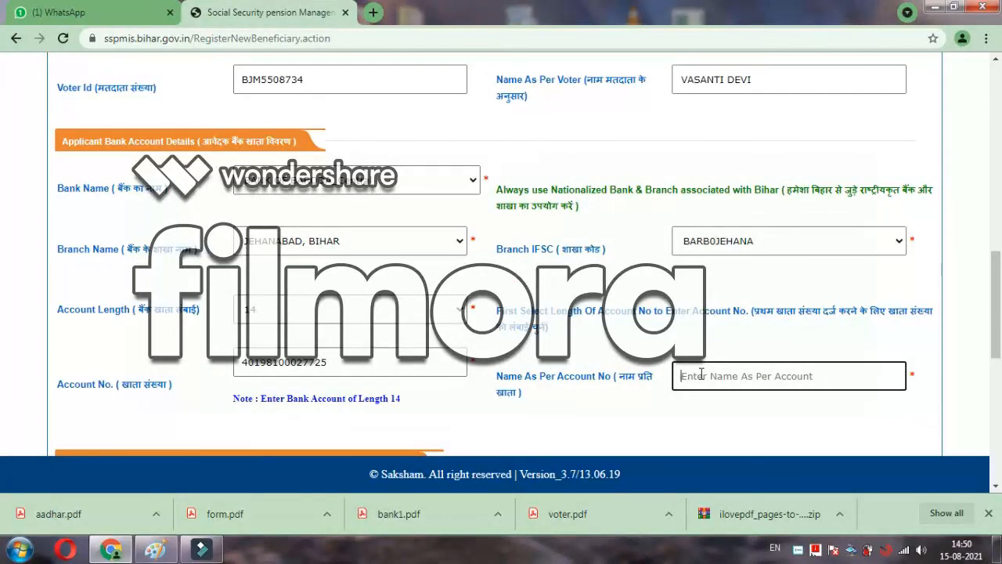
{"action": "type", "text": "BAR"}
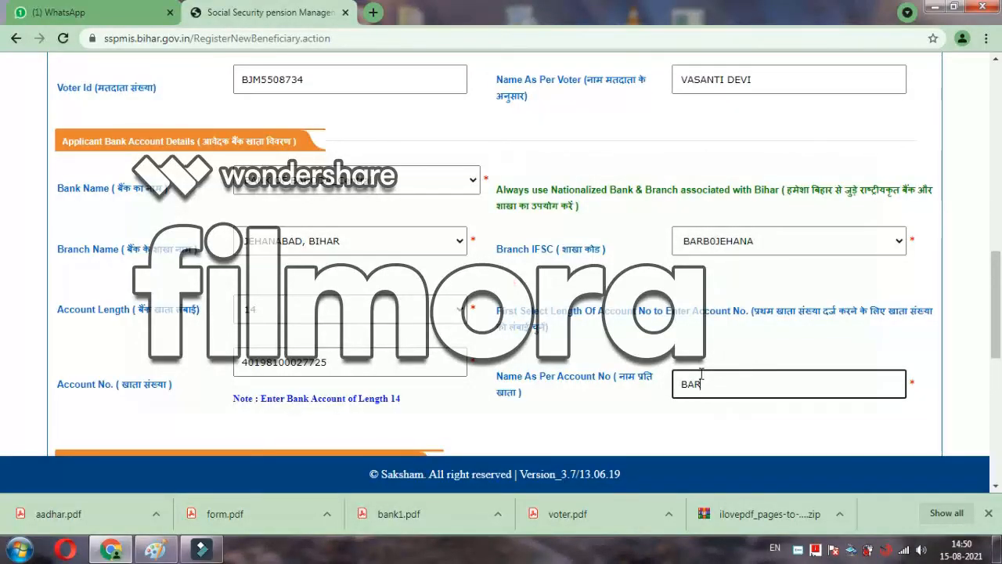
{"action": "type", "text": "B0"}
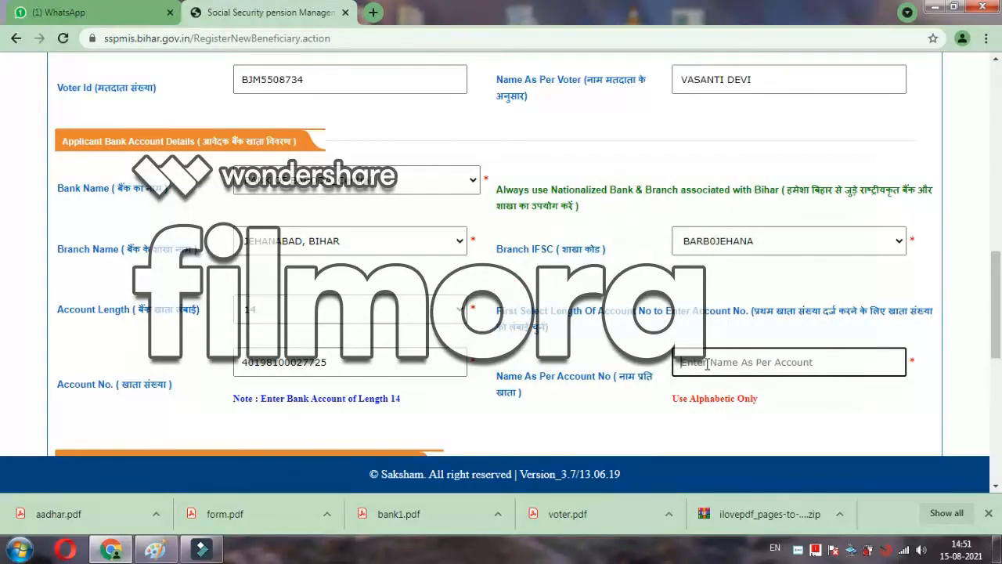
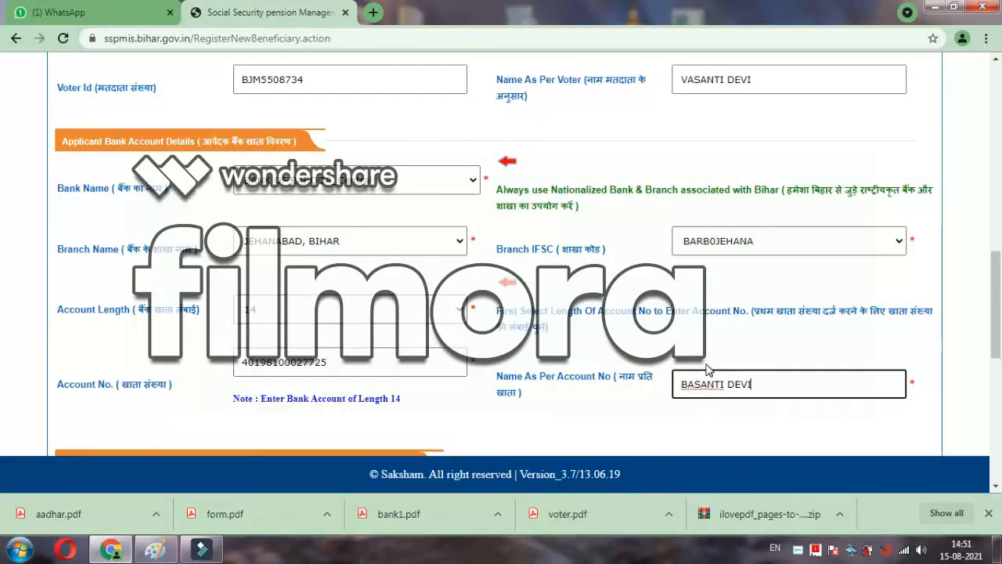
Step: Upload aadhar from the pdf folder as the Aadhar Document
{"action": "left_click", "coordinate": [996, 489]}
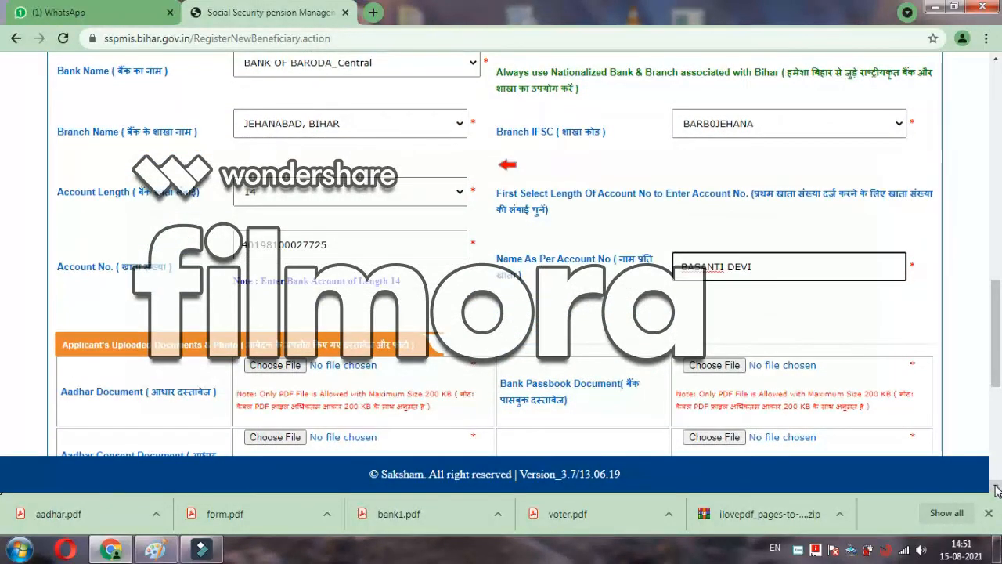
{"action": "scroll", "coordinate": [996, 489], "scroll_direction": "down", "scroll_amount": 2}
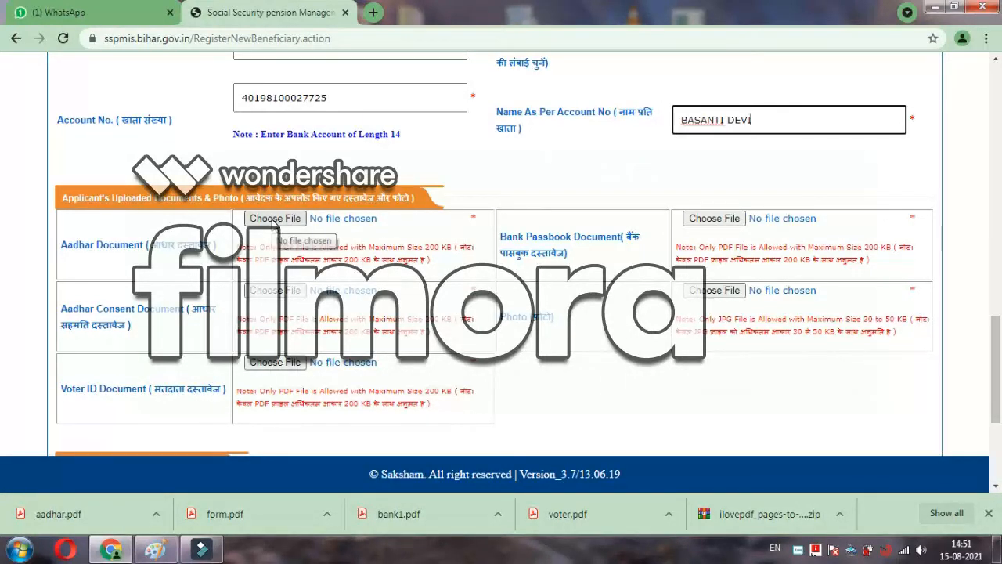
{"action": "left_click", "coordinate": [274, 219]}
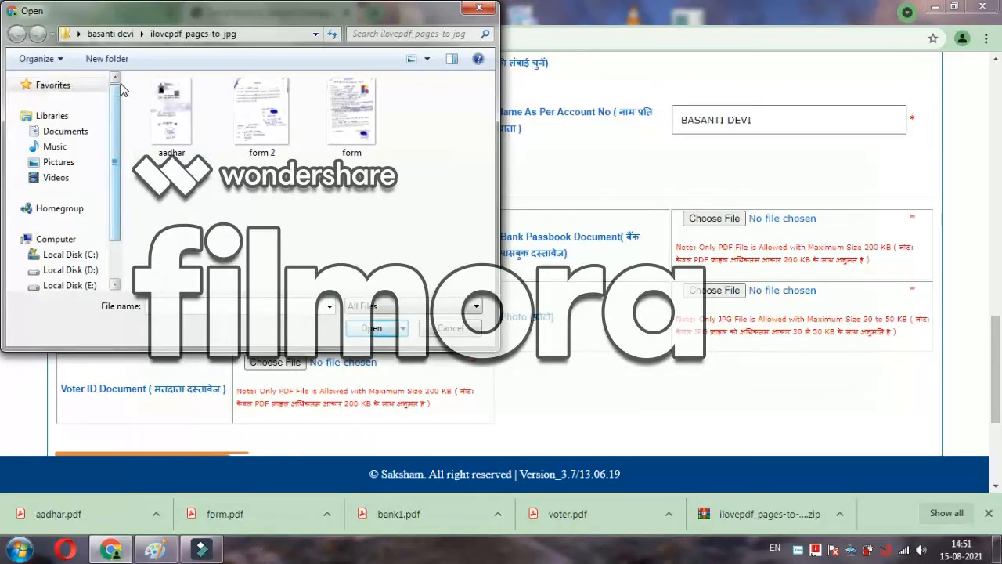
{"action": "left_click", "coordinate": [116, 39]}
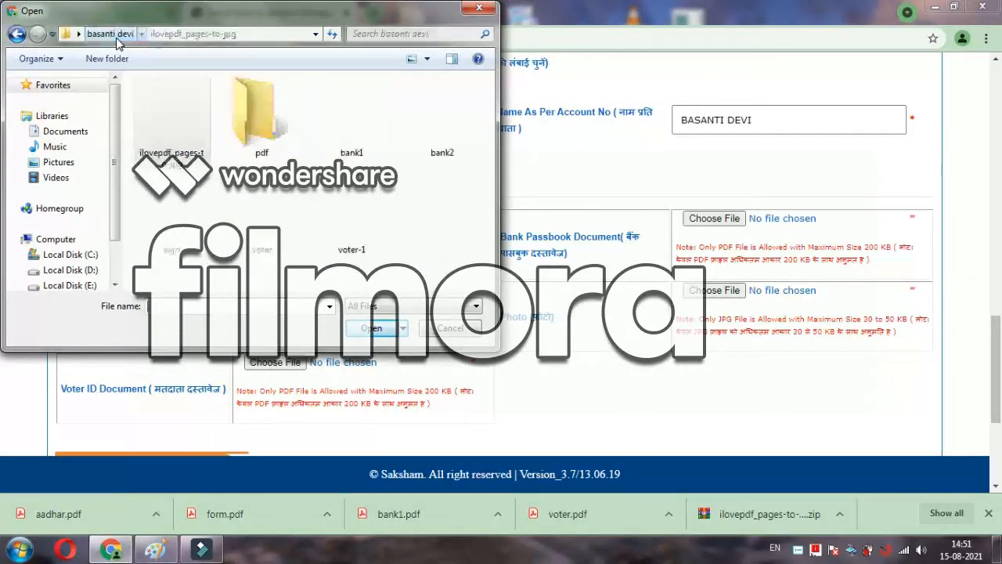
{"action": "double_click", "coordinate": [239, 108]}
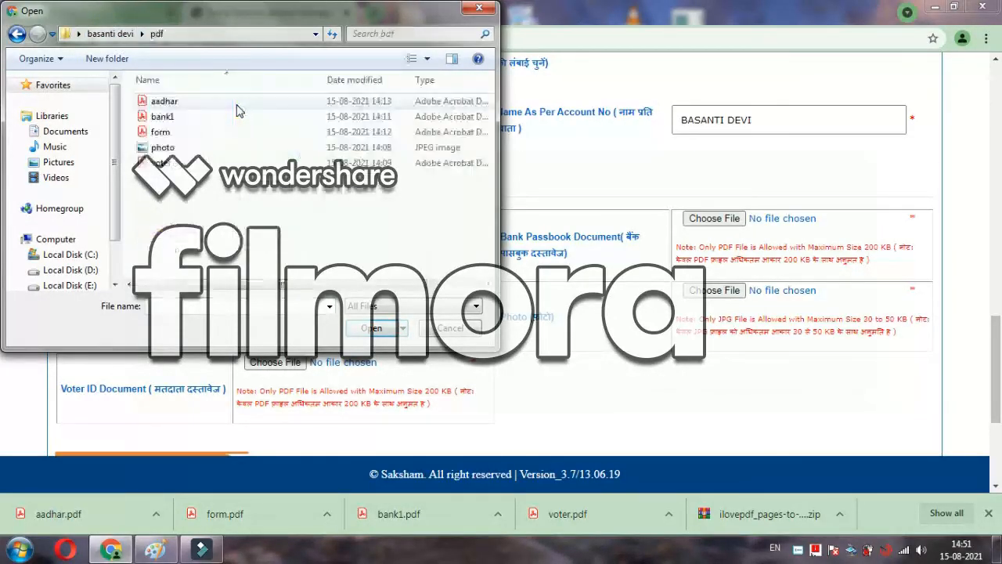
{"action": "left_click", "coordinate": [174, 108]}
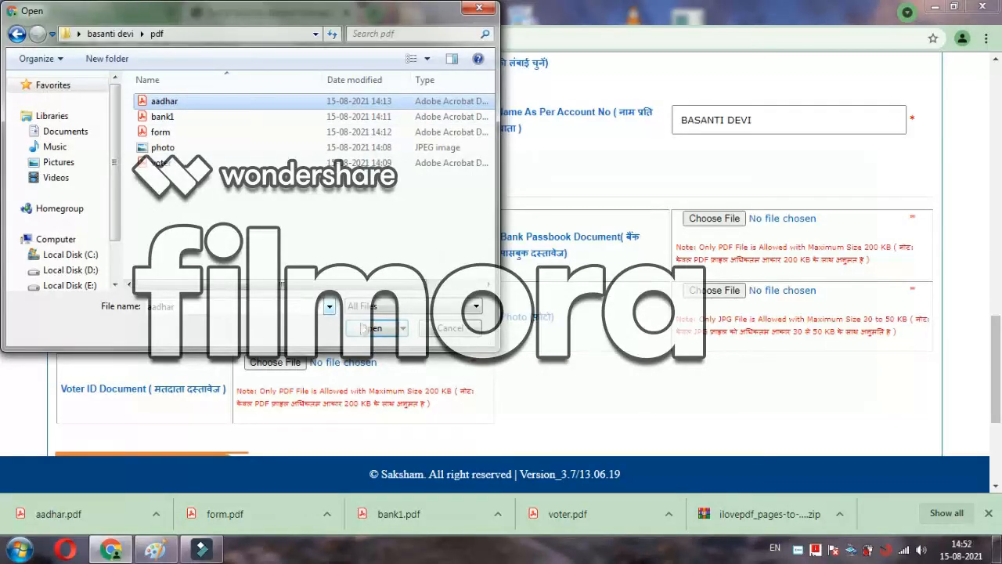
{"action": "left_click", "coordinate": [367, 327]}
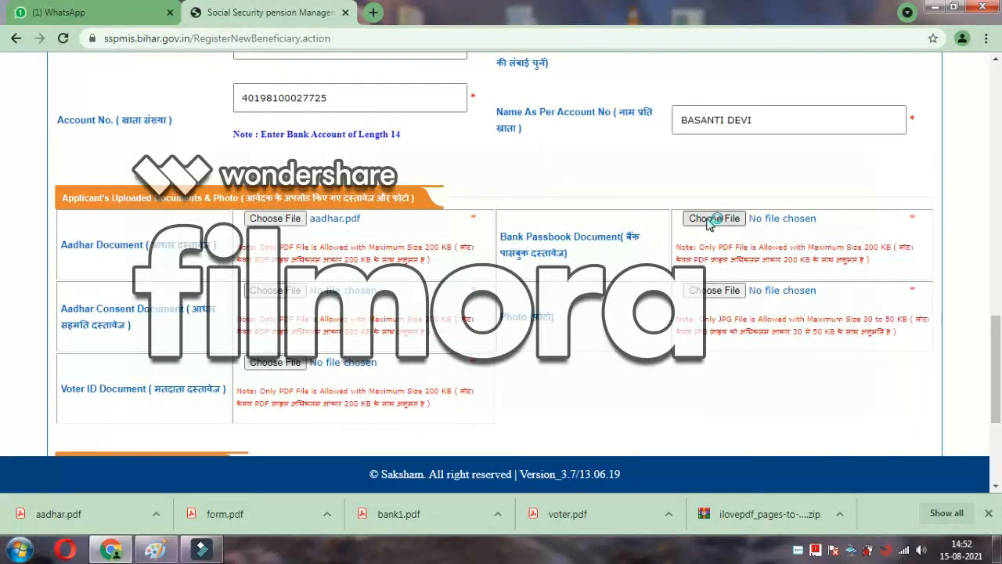
Step: Attach bank1.pdf as the bank passbook document
{"action": "left_click", "coordinate": [710, 220]}
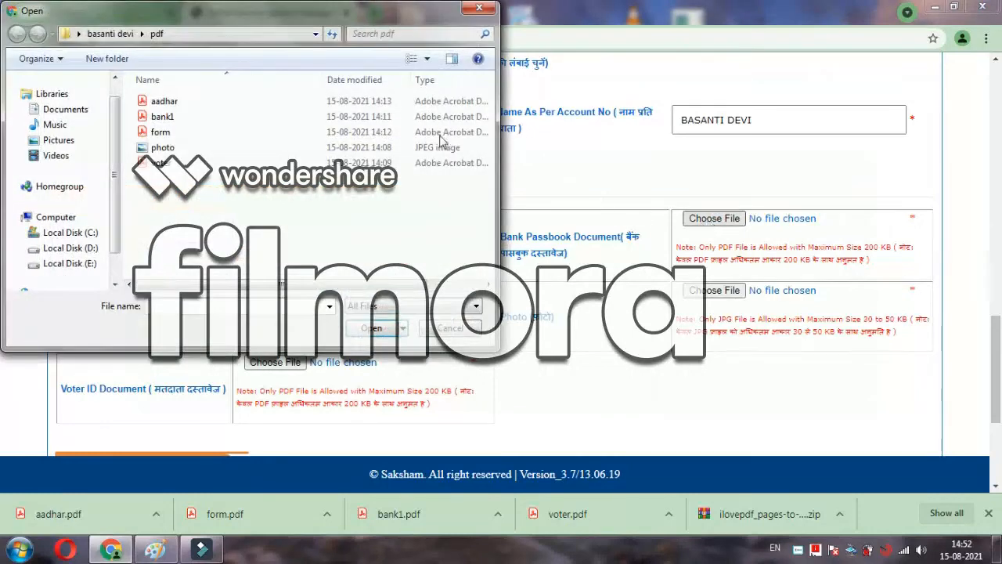
{"action": "left_click", "coordinate": [179, 118]}
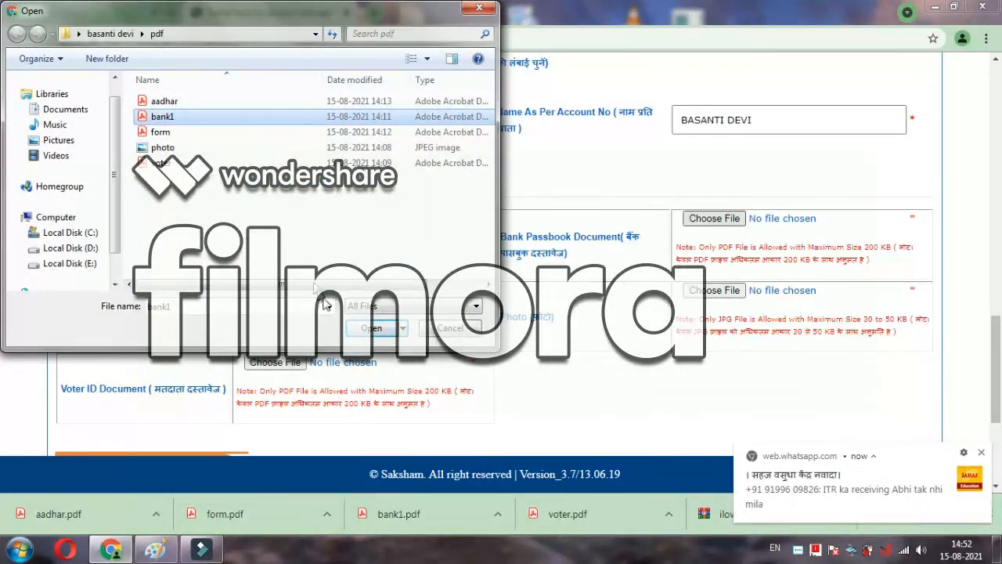
{"action": "left_click", "coordinate": [372, 328]}
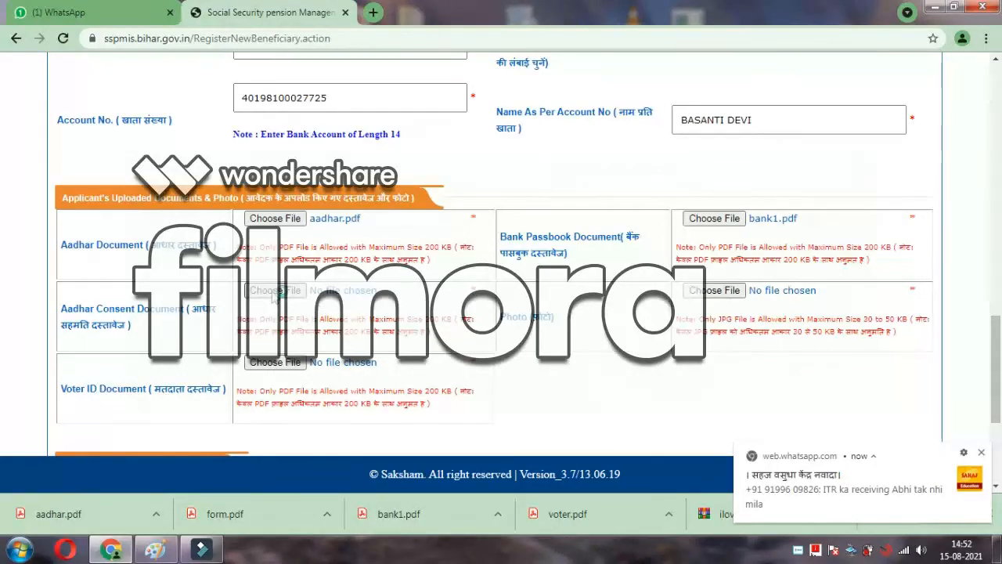
Step: Attach form.pdf as the Aadhar Consent document
{"action": "left_click", "coordinate": [275, 292]}
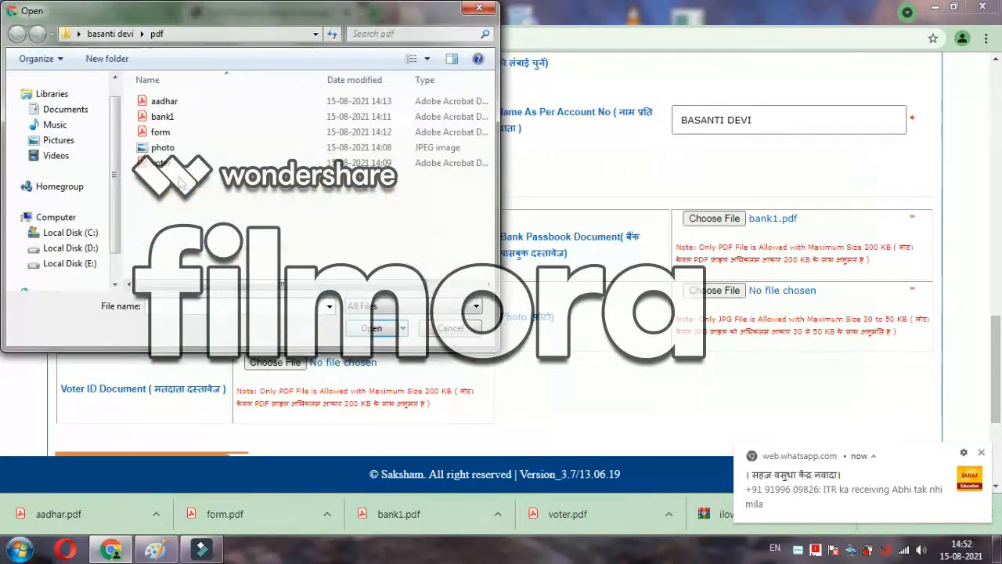
{"action": "left_click", "coordinate": [163, 134]}
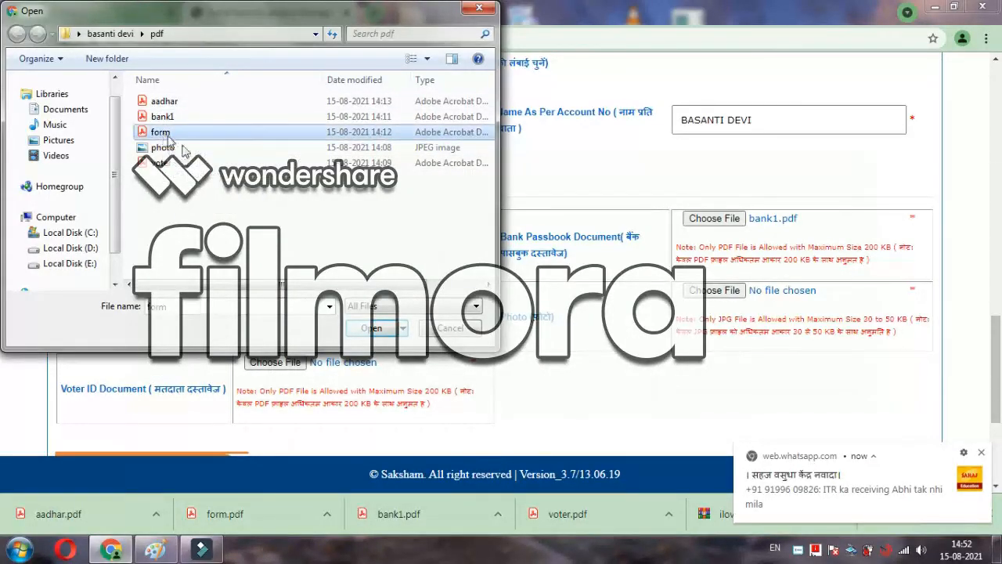
{"action": "left_click", "coordinate": [371, 329]}
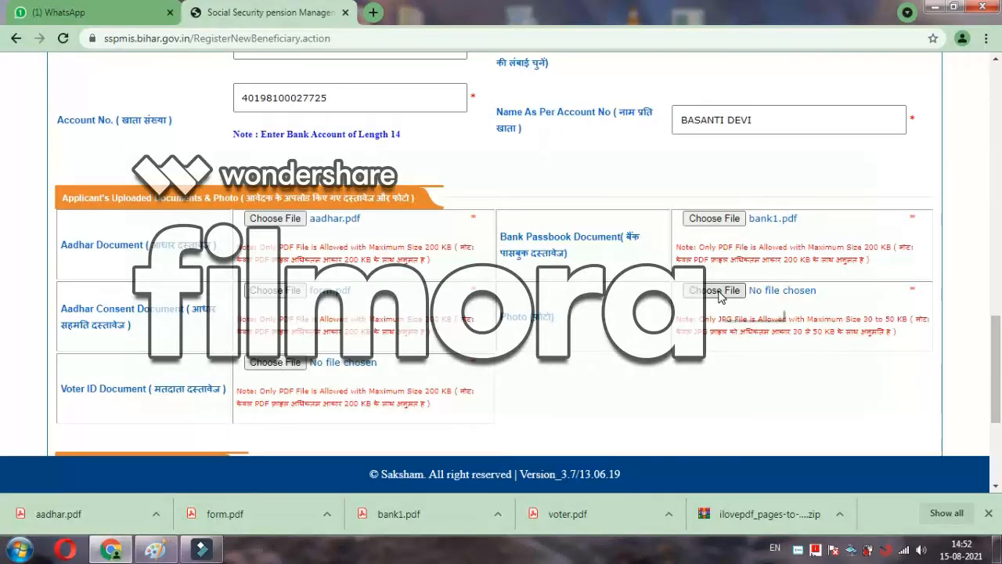
Step: Try uploading the photo as the applicant photo and dismiss the 30–50 KB size warning
{"action": "left_click", "coordinate": [720, 292]}
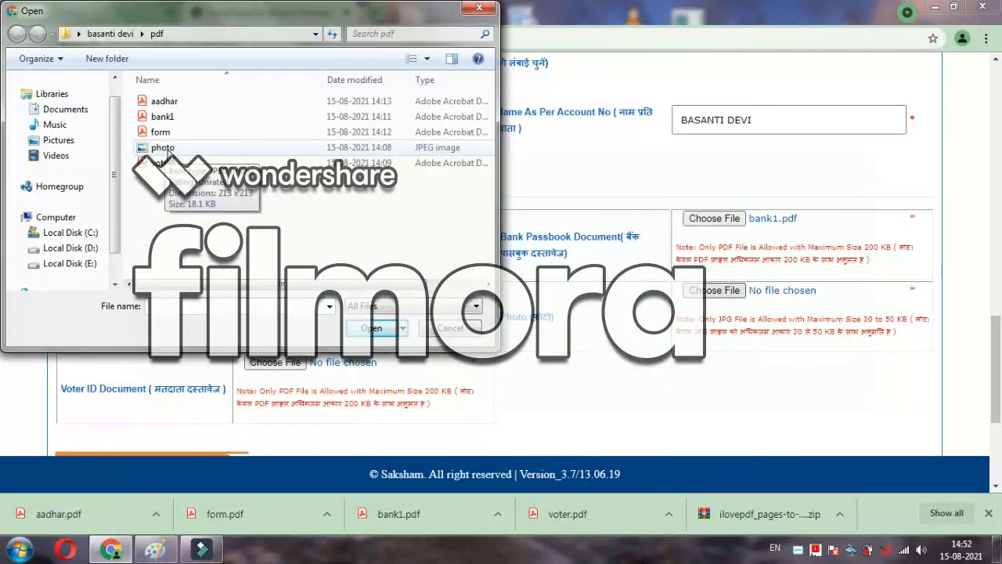
{"action": "left_click", "coordinate": [166, 154]}
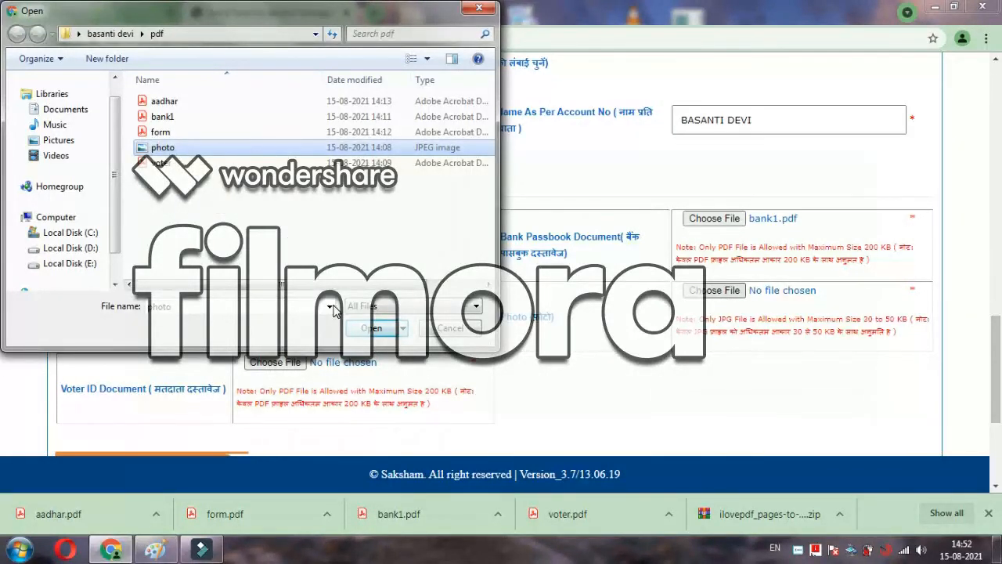
{"action": "left_click", "coordinate": [376, 331]}
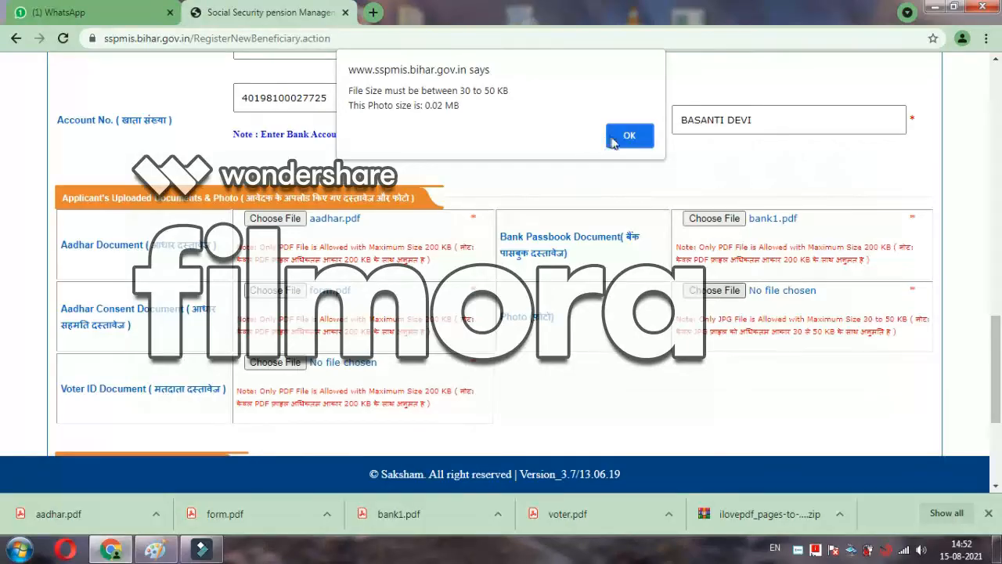
{"action": "left_click", "coordinate": [631, 136]}
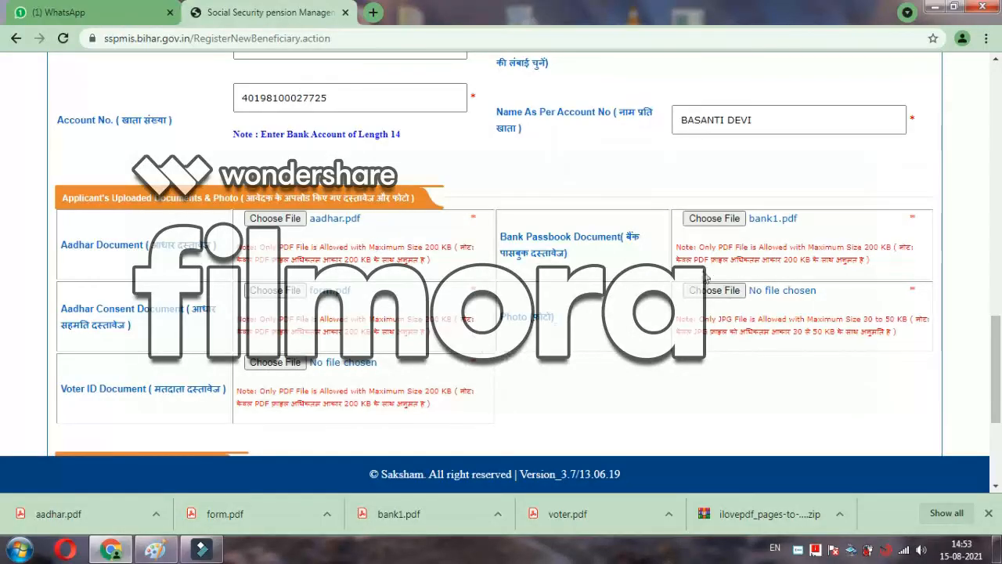
Step: Reopen the photo file chooser in the pdf folder and select the photo file
{"action": "left_click", "coordinate": [712, 289]}
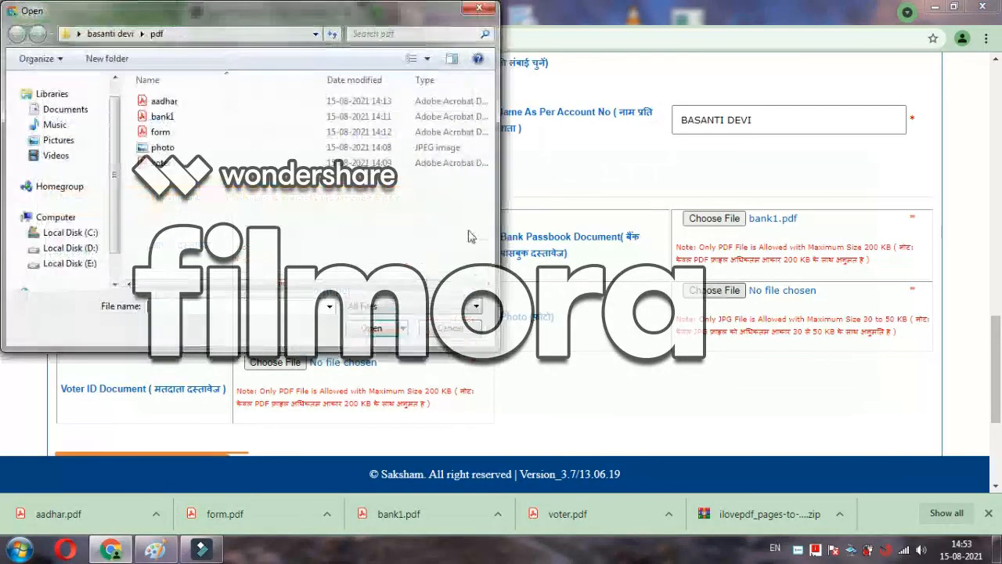
{"action": "left_click", "coordinate": [110, 36]}
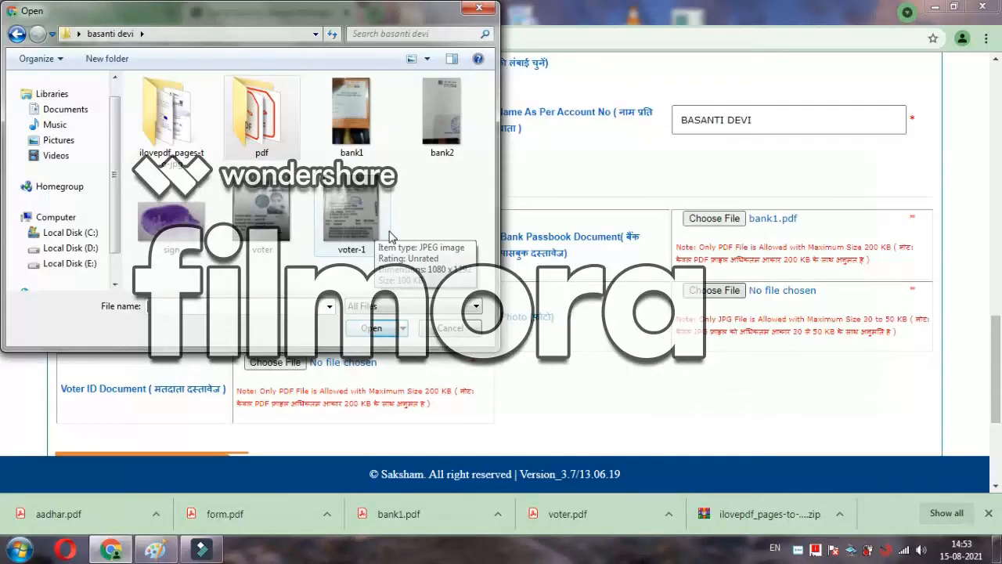
{"action": "left_click", "coordinate": [15, 35]}
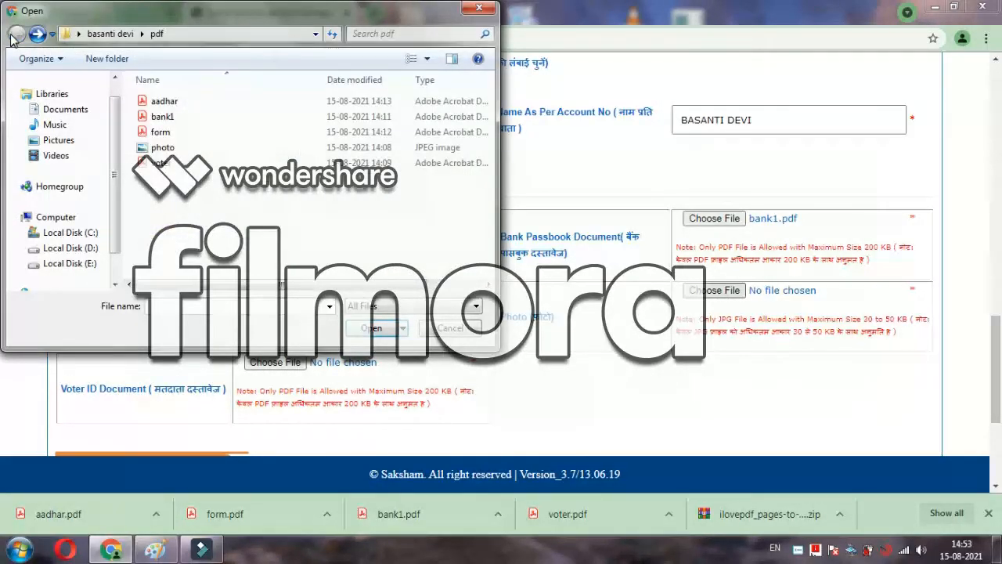
{"action": "left_click", "coordinate": [162, 150]}
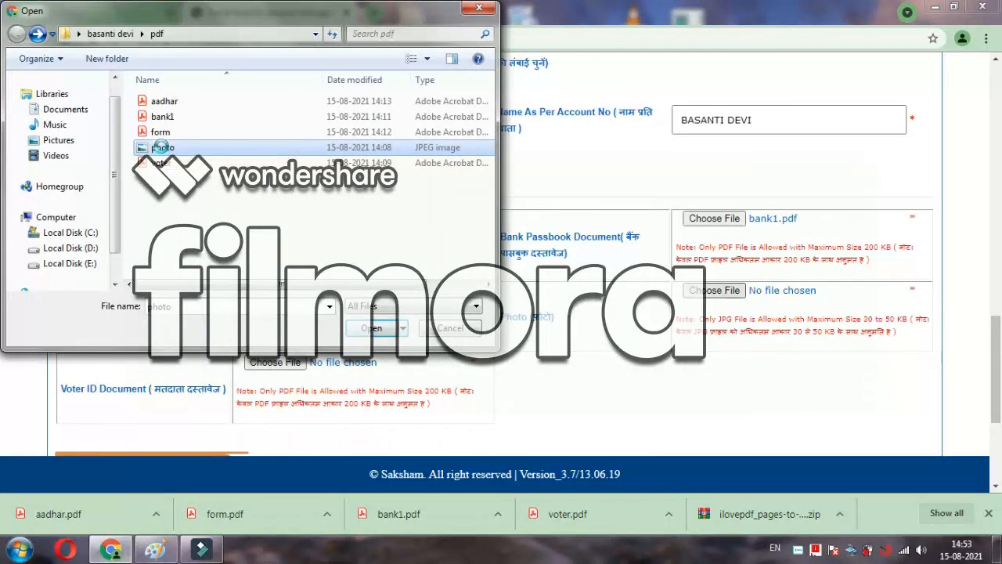
Step: Open the photo in Paint and resize it from 213 to 300 × 300 pixels
{"action": "right_click", "coordinate": [162, 151]}
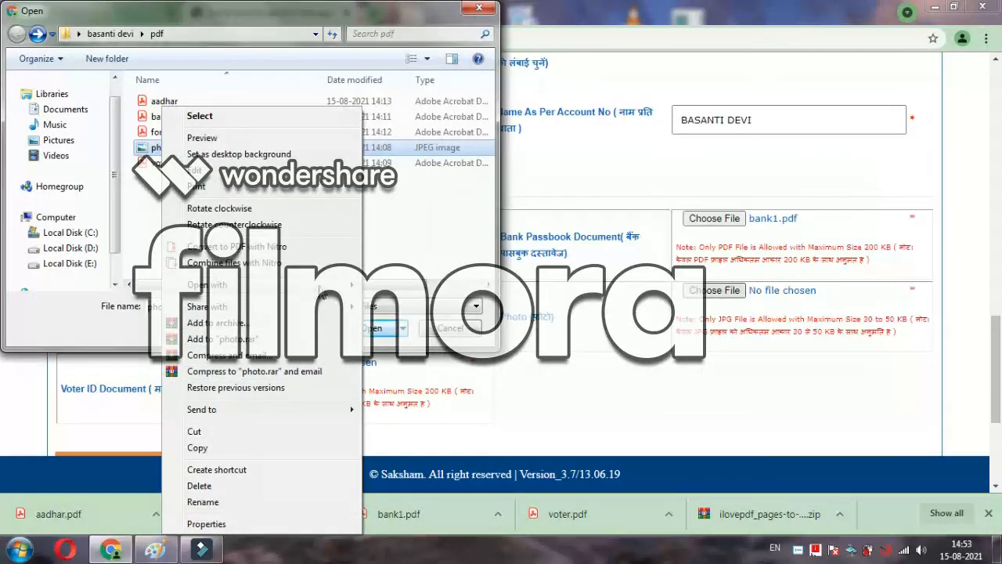
{"action": "mouse_move", "coordinate": [332, 288]}
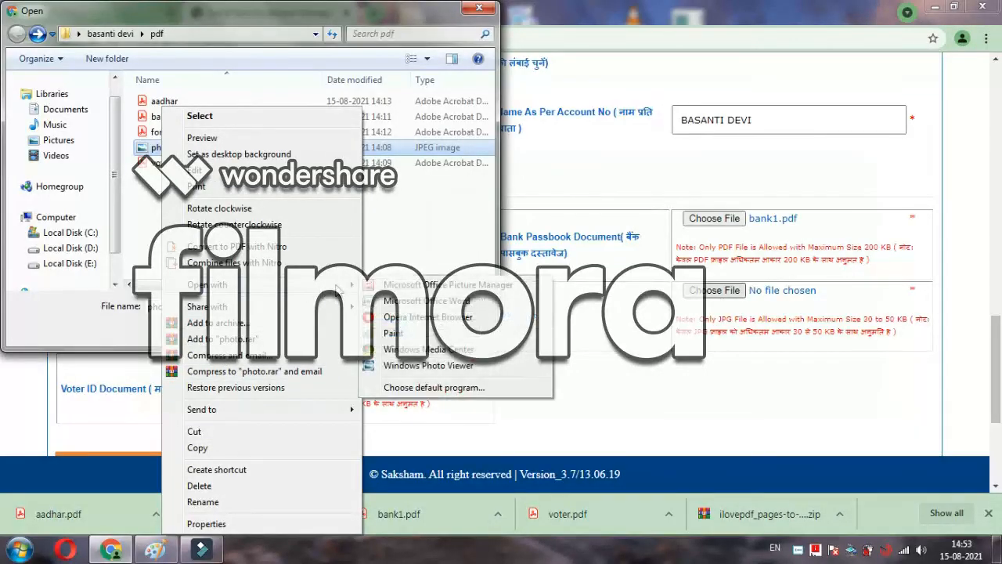
{"action": "left_click", "coordinate": [389, 334]}
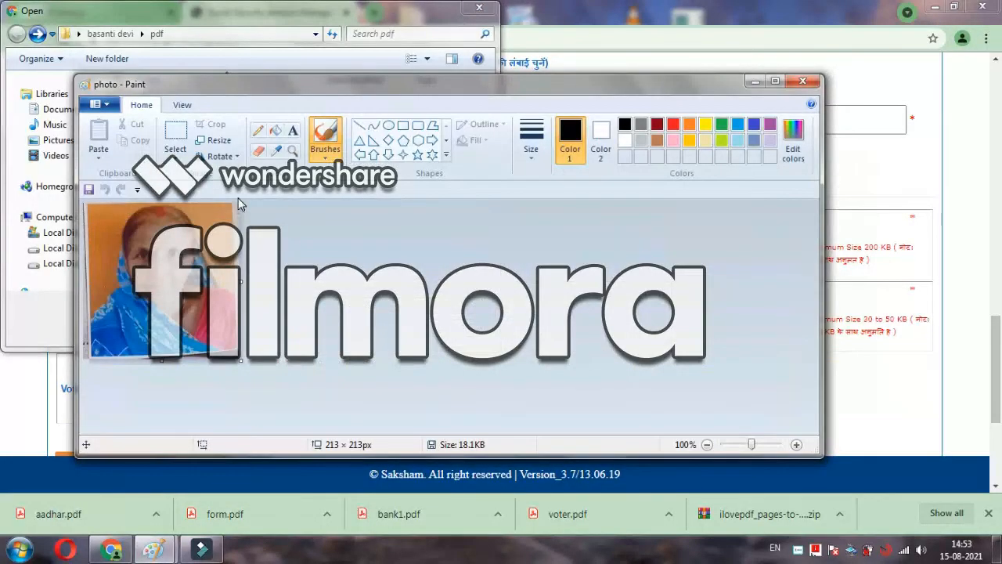
{"action": "left_click", "coordinate": [215, 141]}
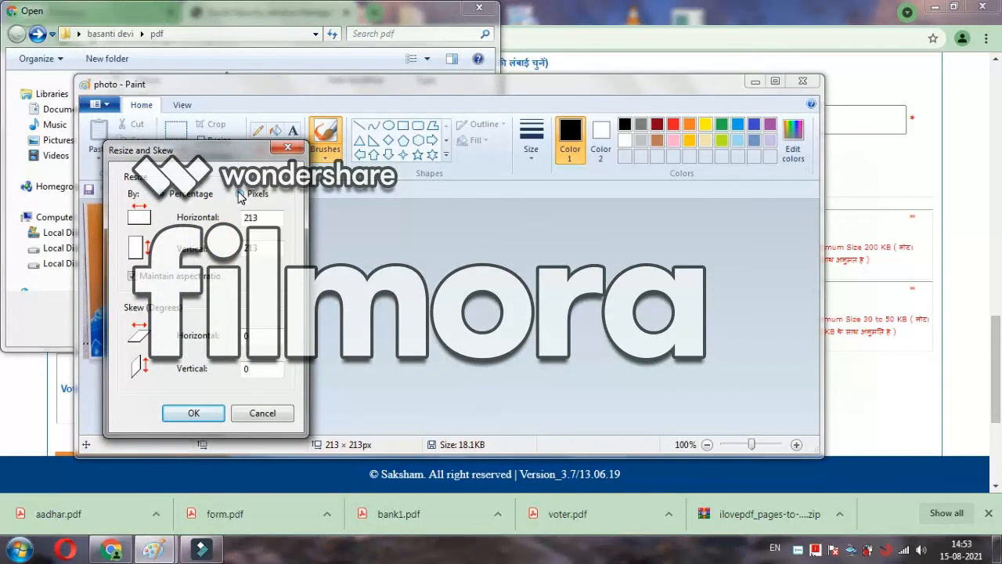
{"action": "double_click", "coordinate": [265, 218]}
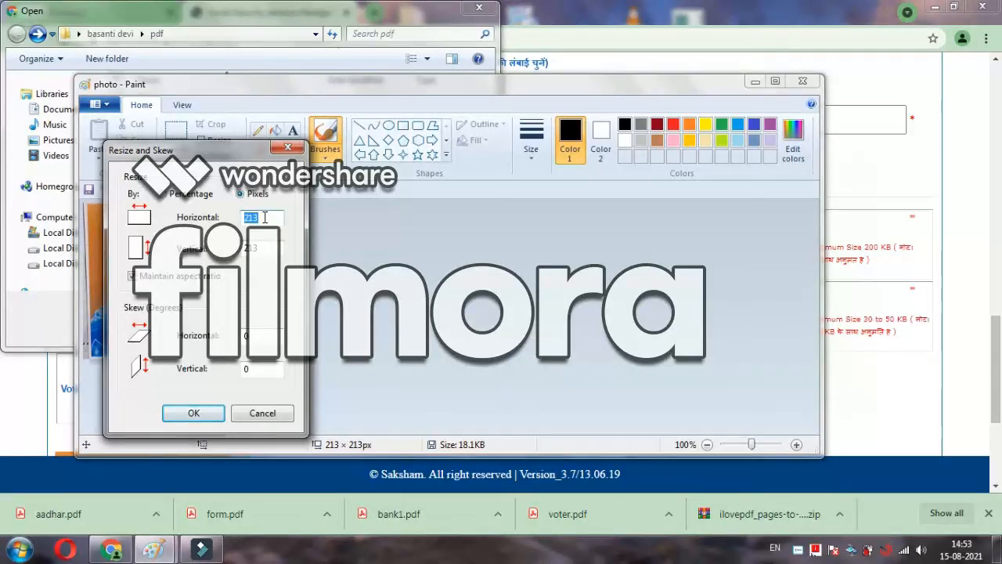
{"action": "left_click", "coordinate": [265, 218]}
{"action": "key", "text": "BackSpace"}
{"action": "key", "text": "BackSpace"}
{"action": "key", "text": "BackSpace"}
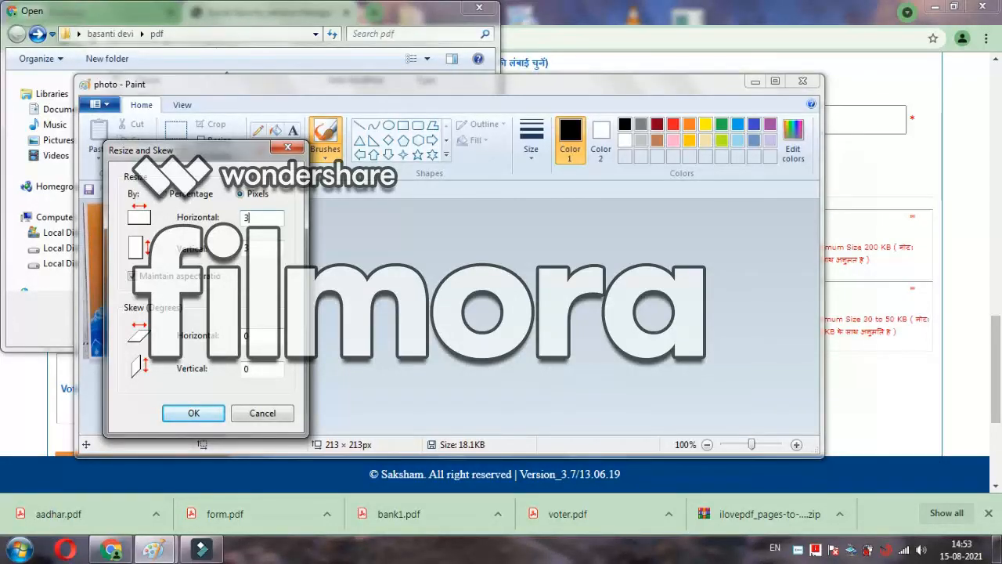
{"action": "type", "text": "300"}
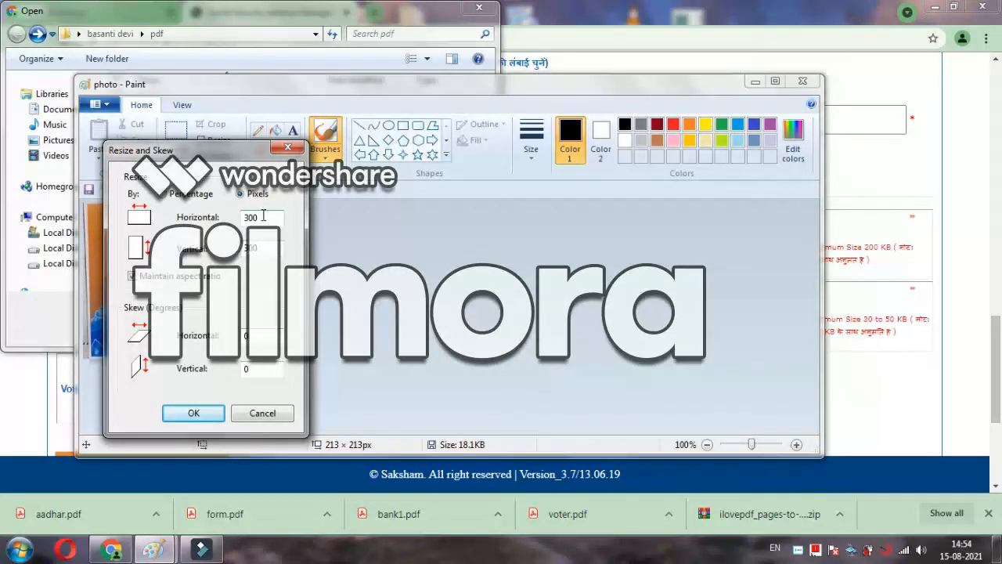
{"action": "left_click", "coordinate": [193, 414]}
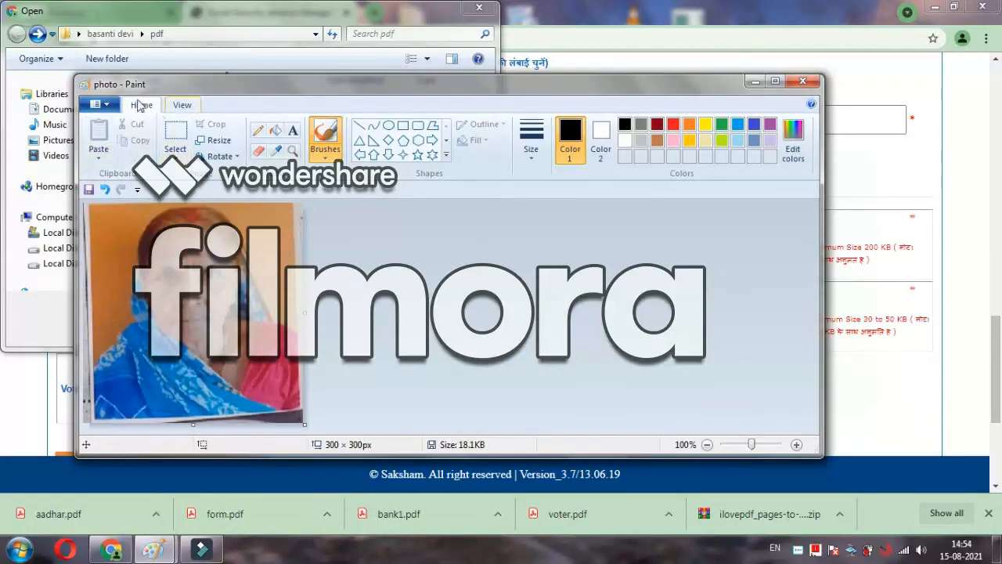
Step: Save the resized picture as JPEG, replacing the existing photo.jpg
{"action": "left_click", "coordinate": [110, 104]}
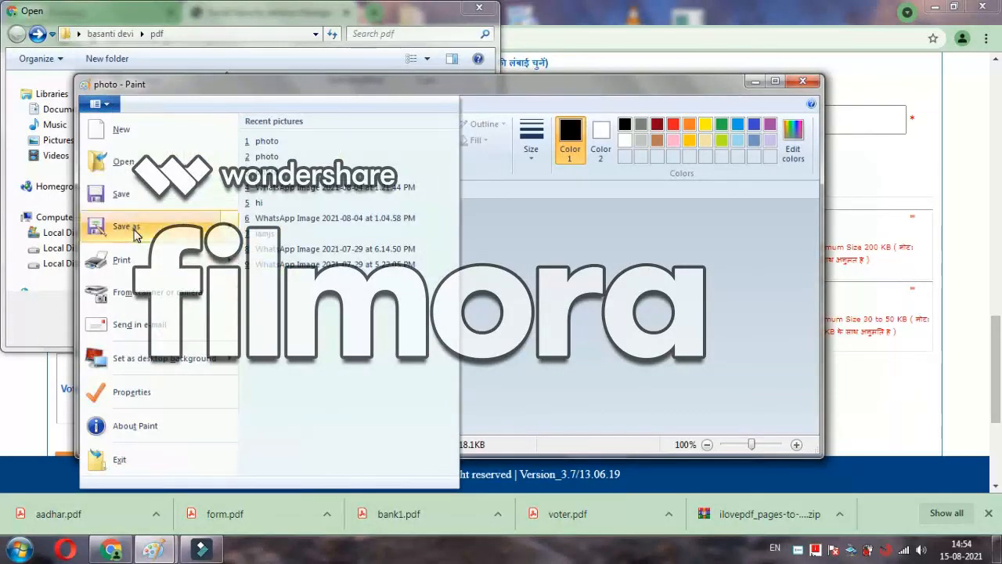
{"action": "mouse_move", "coordinate": [129, 226]}
{"action": "left_click", "coordinate": [301, 193]}
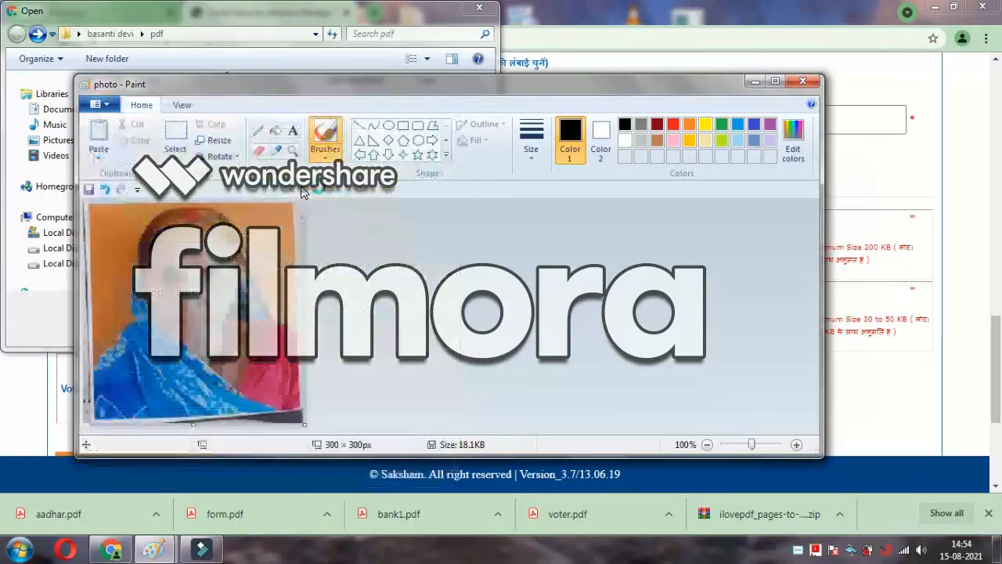
{"action": "left_click", "coordinate": [579, 408]}
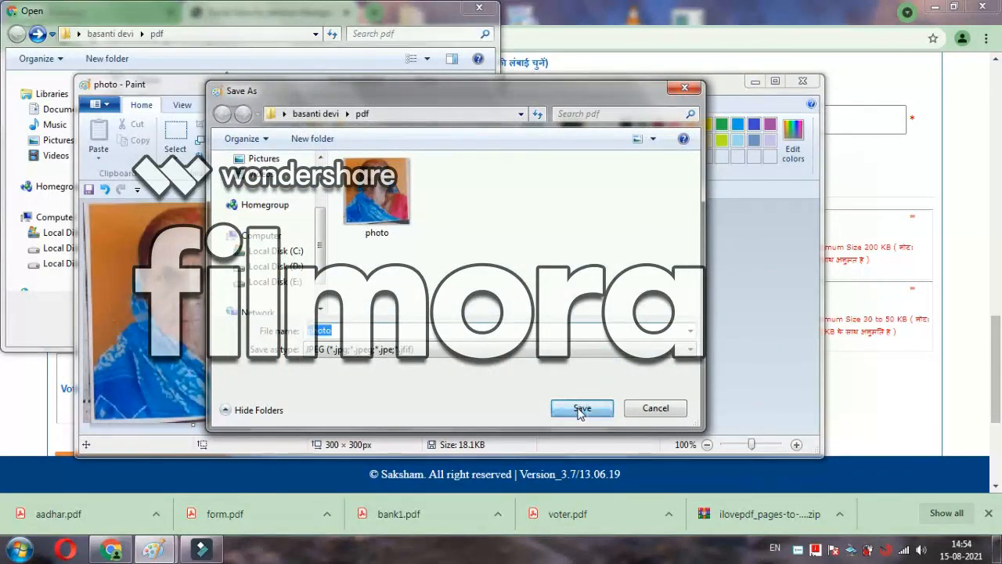
{"action": "left_click", "coordinate": [539, 277]}
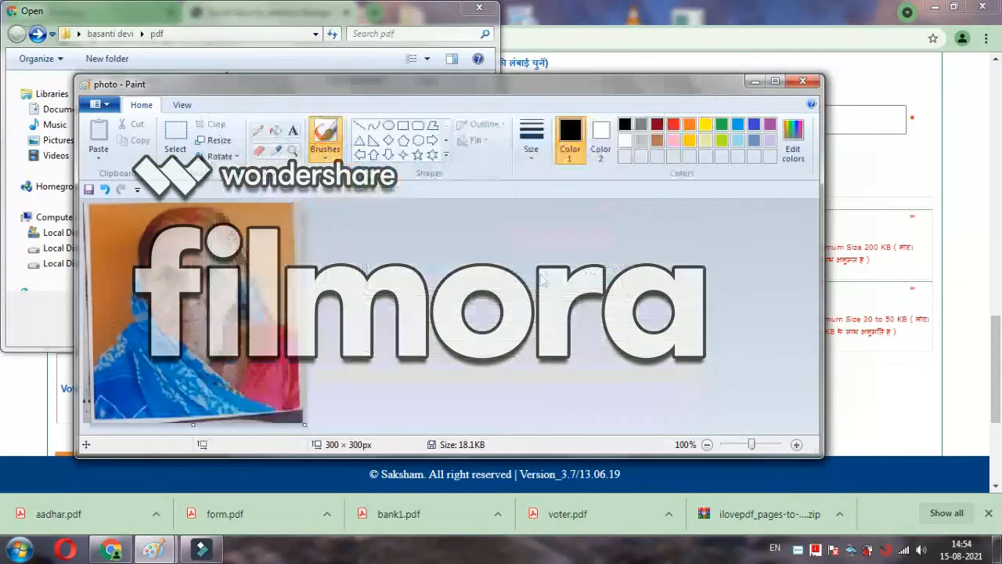
Step: Minimize Paint and attach the resized photo.jpg as the applicant photo
{"action": "left_click", "coordinate": [751, 82]}
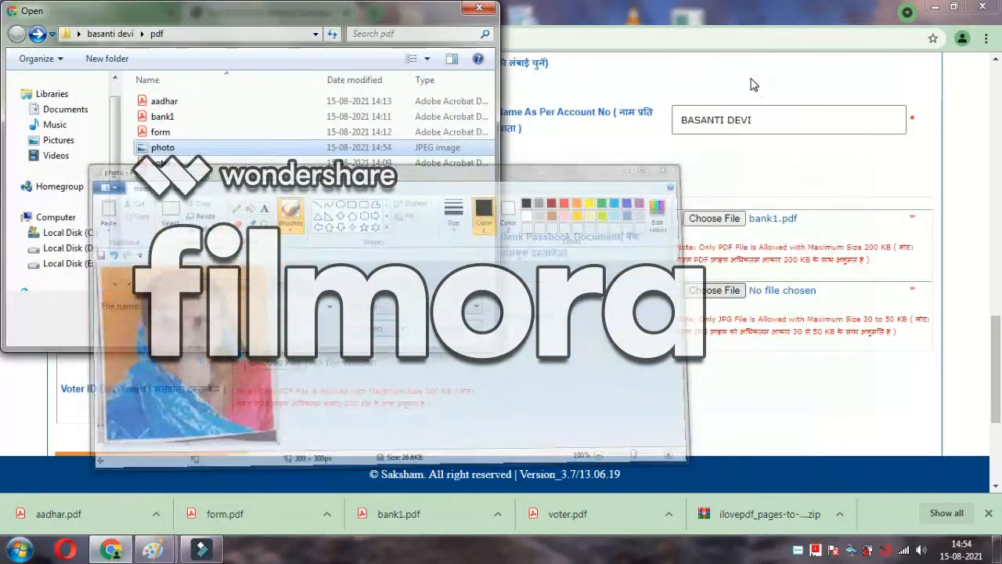
{"action": "left_click", "coordinate": [282, 155]}
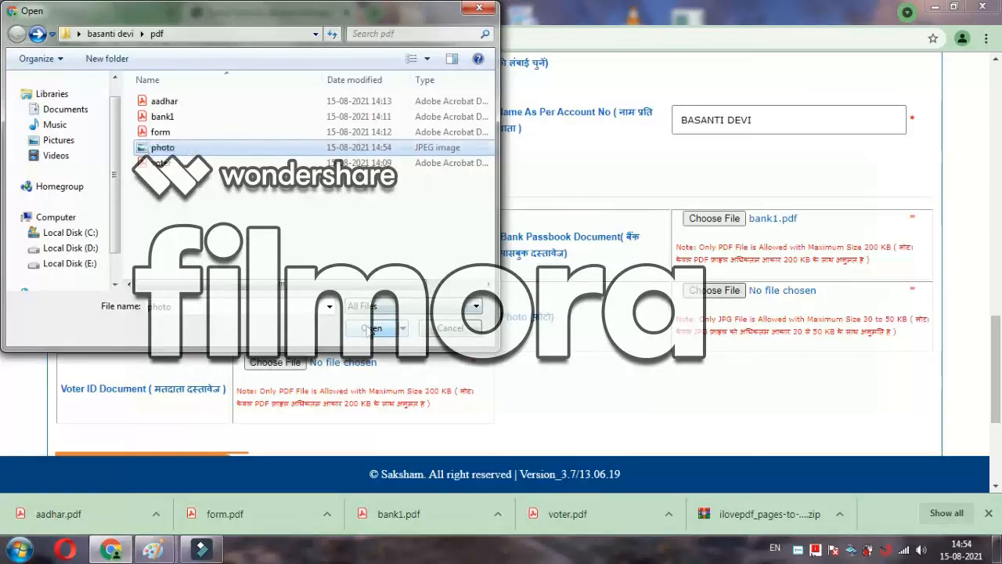
{"action": "left_click", "coordinate": [372, 329]}
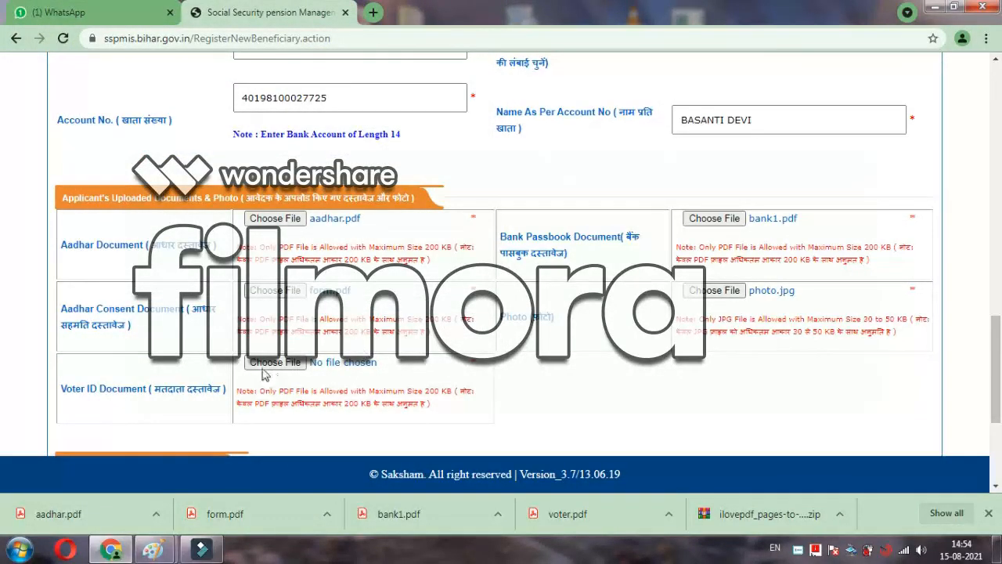
Step: Attach voter.pdf as the Voter ID document
{"action": "left_click", "coordinate": [270, 364]}
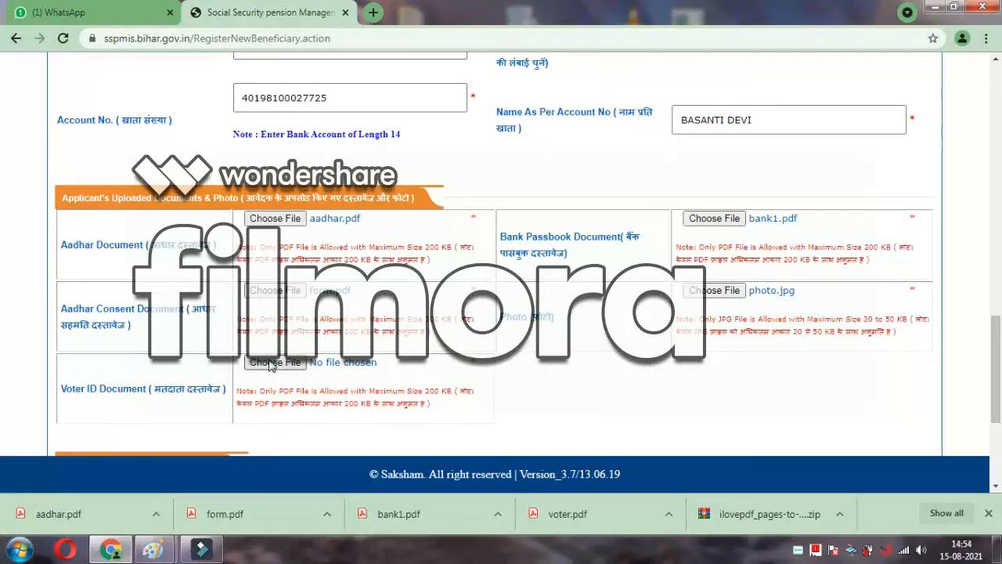
{"action": "left_click", "coordinate": [166, 163]}
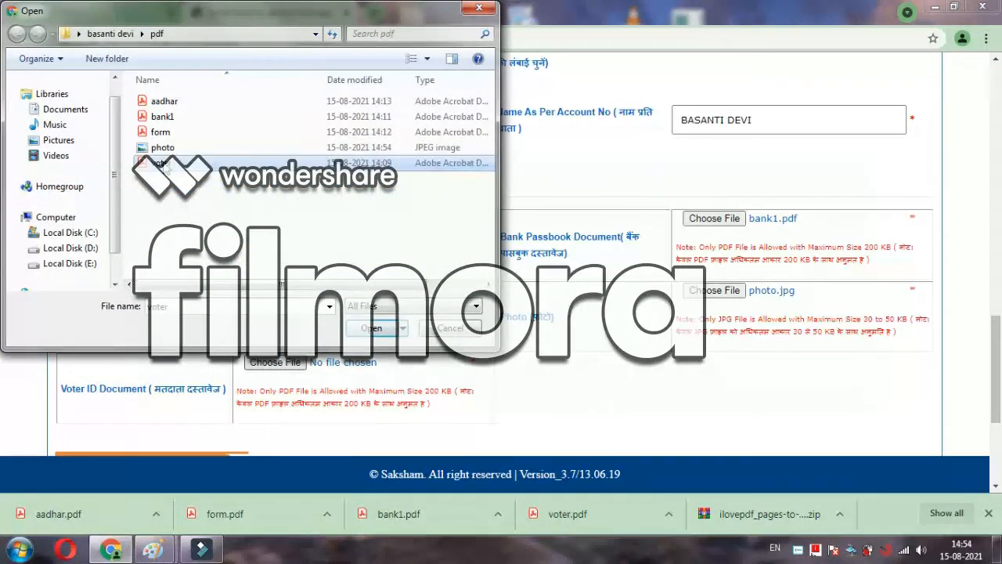
{"action": "left_click", "coordinate": [365, 330]}
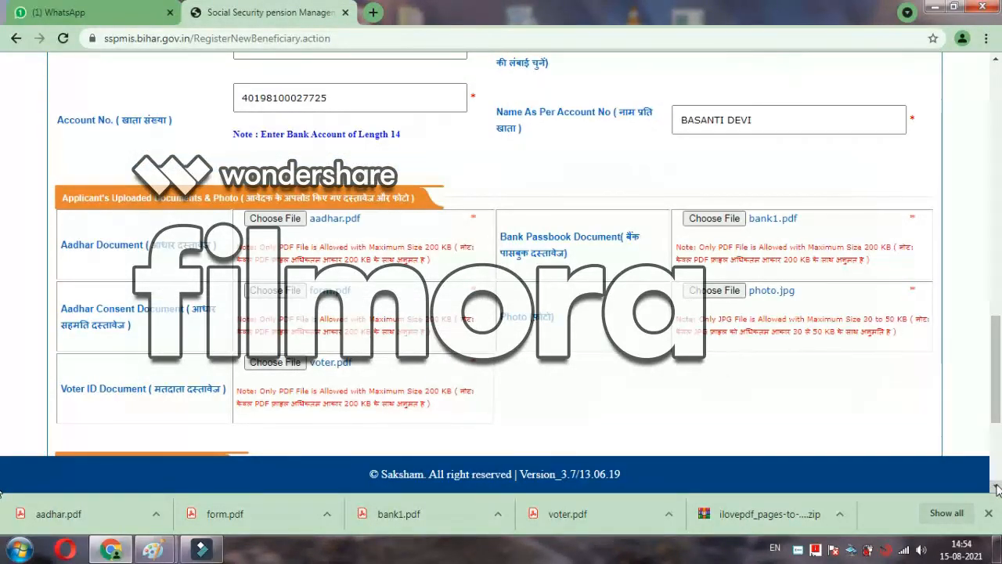
{"action": "scroll", "coordinate": [997, 489], "scroll_direction": "down", "scroll_amount": 3}
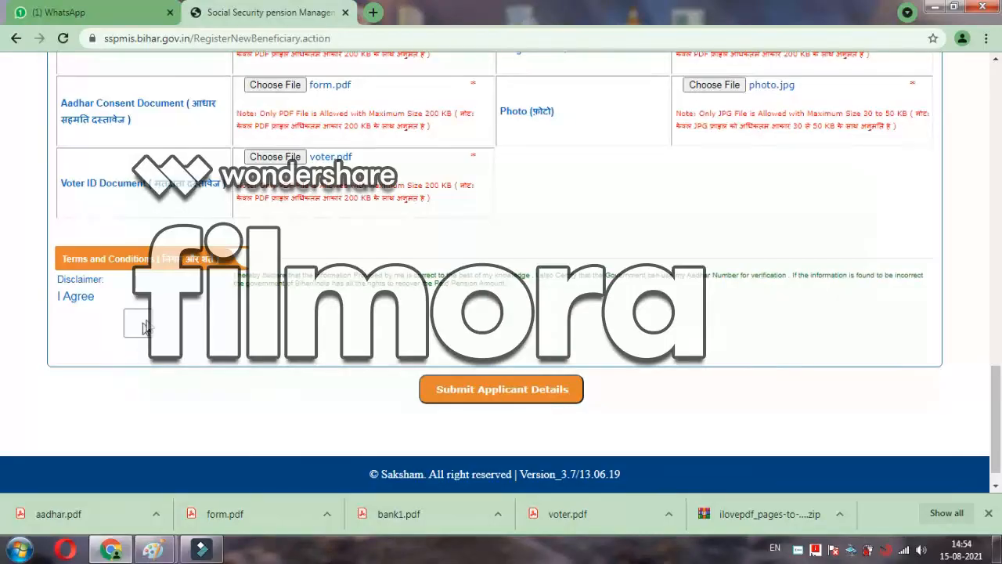
{"action": "left_click", "coordinate": [138, 323]}
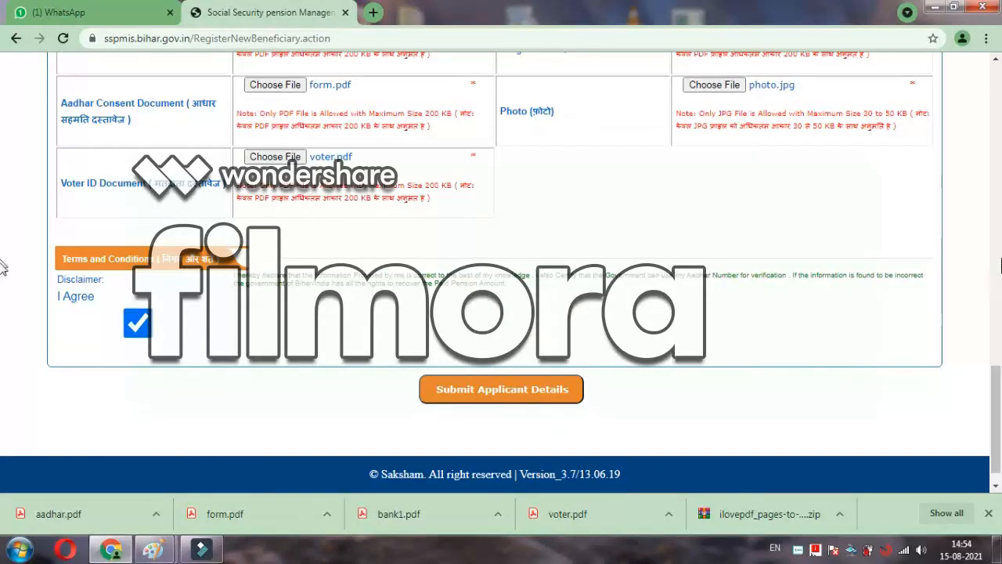
{"action": "left_click", "coordinate": [997, 60]}
{"action": "scroll", "coordinate": [996, 60], "scroll_direction": "up", "scroll_amount": 10}
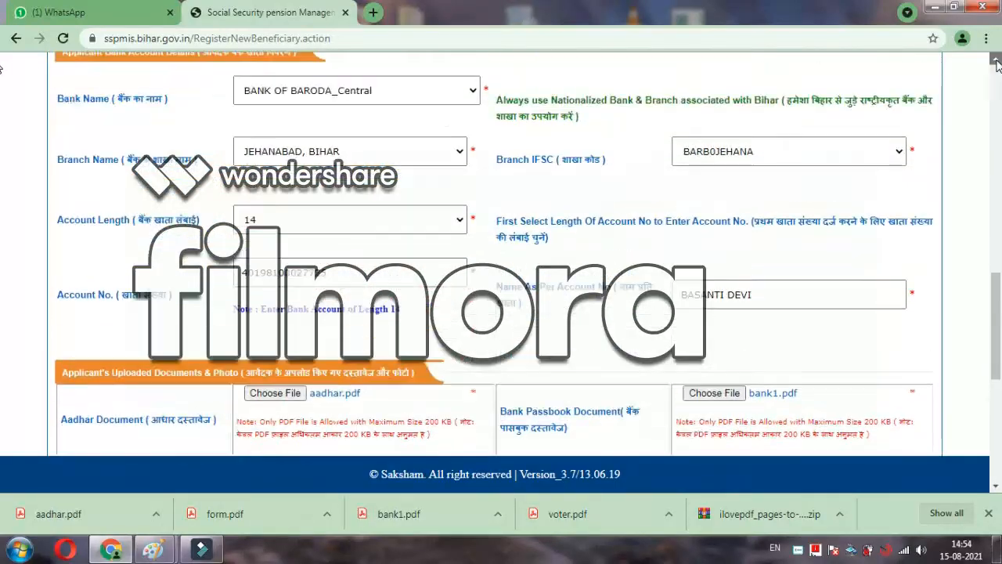
{"action": "scroll", "coordinate": [997, 62], "scroll_direction": "up", "scroll_amount": 10}
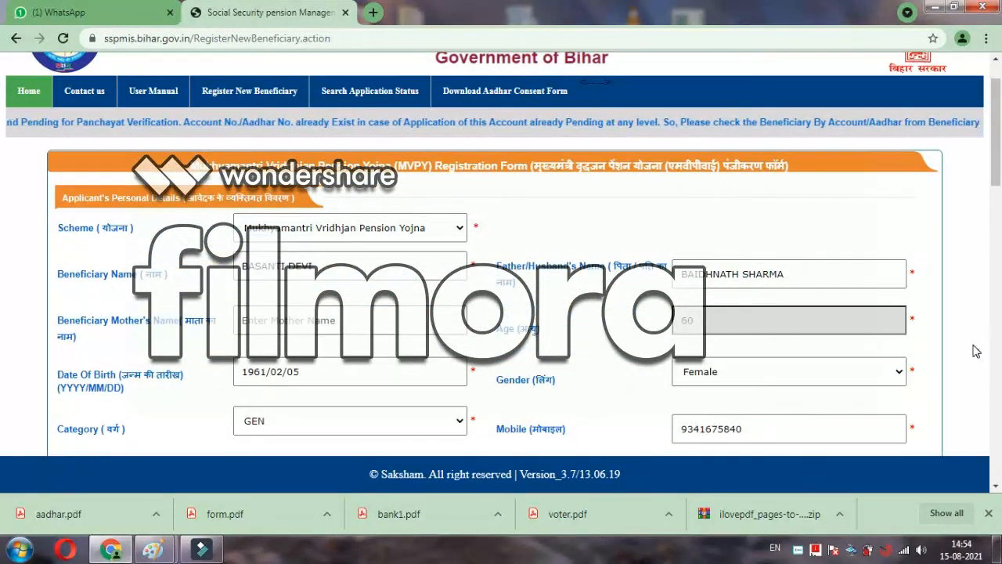
{"action": "scroll", "coordinate": [996, 487], "scroll_direction": "down", "scroll_amount": 3}
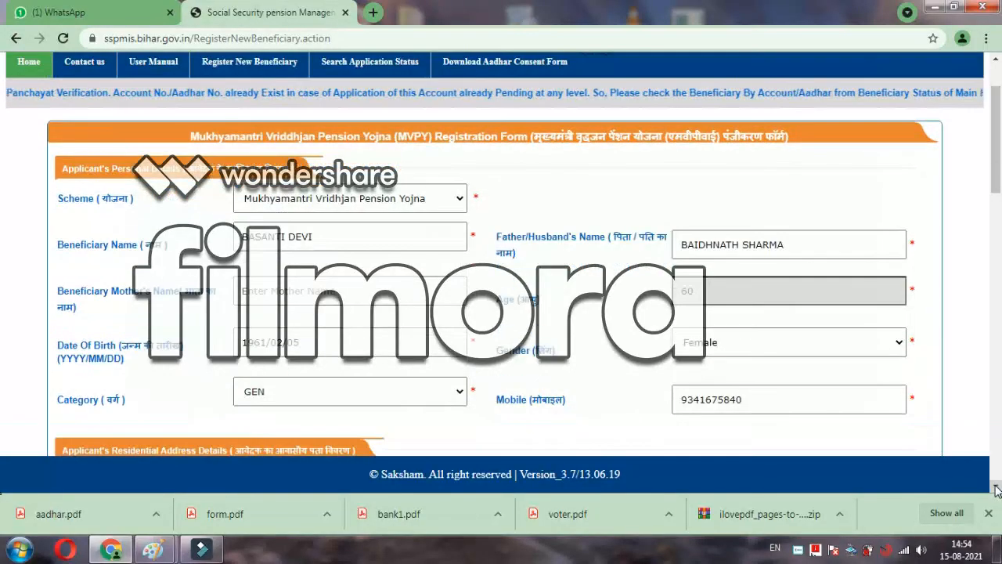
{"action": "scroll", "coordinate": [997, 489], "scroll_direction": "down", "scroll_amount": 4}
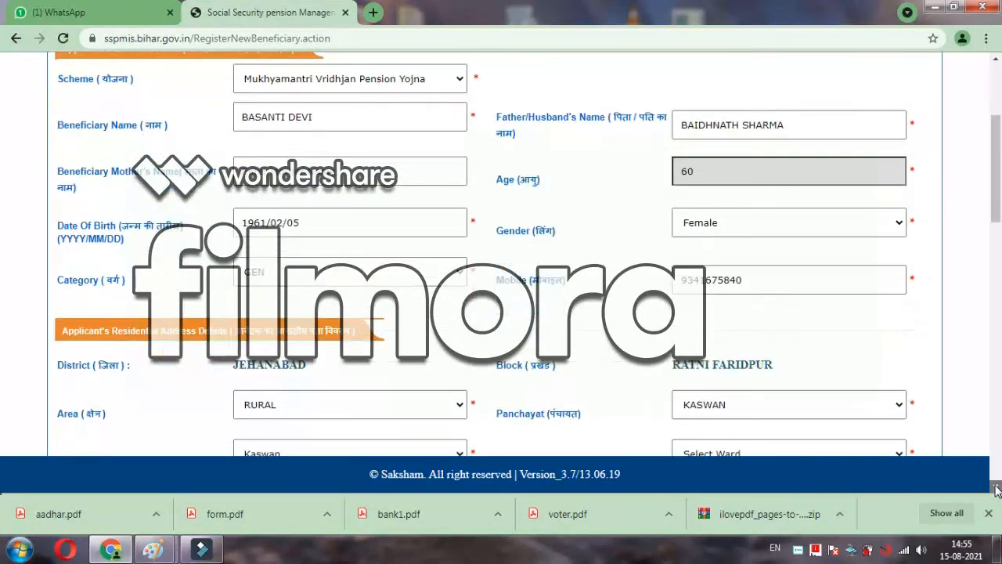
{"action": "scroll", "coordinate": [997, 488], "scroll_direction": "down", "scroll_amount": 6}
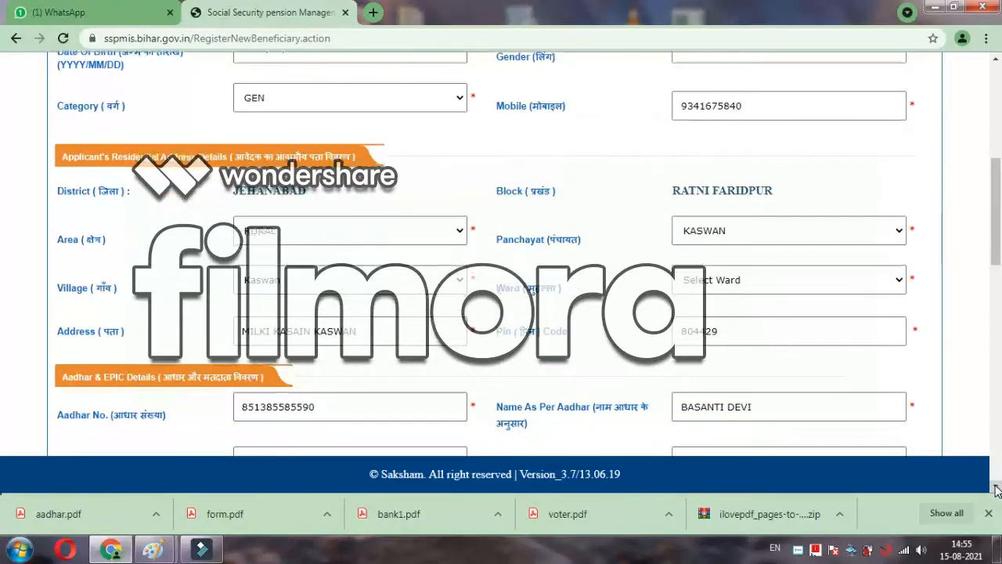
{"action": "scroll", "coordinate": [997, 488], "scroll_direction": "down", "scroll_amount": 6}
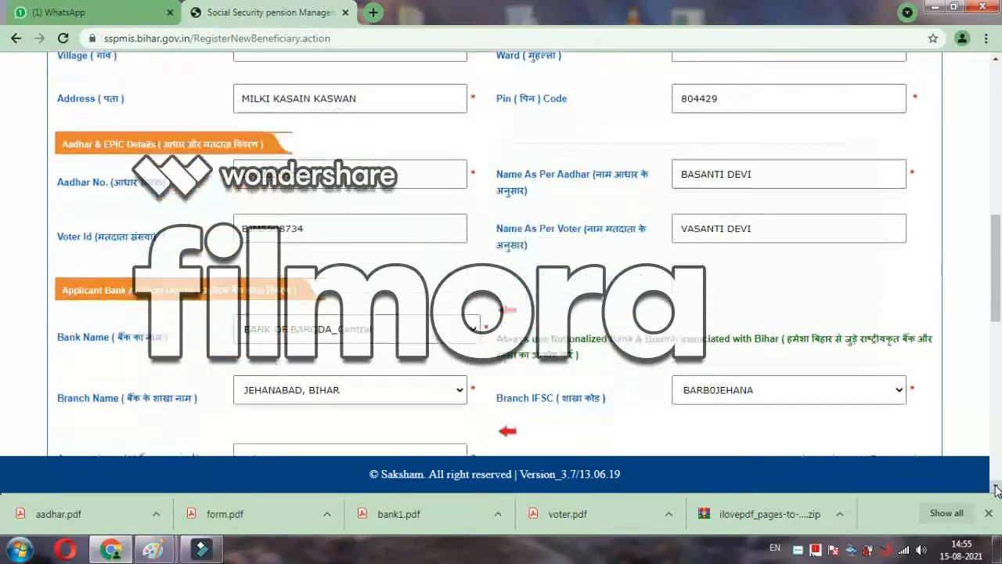
{"action": "scroll", "coordinate": [996, 487], "scroll_direction": "down", "scroll_amount": 11}
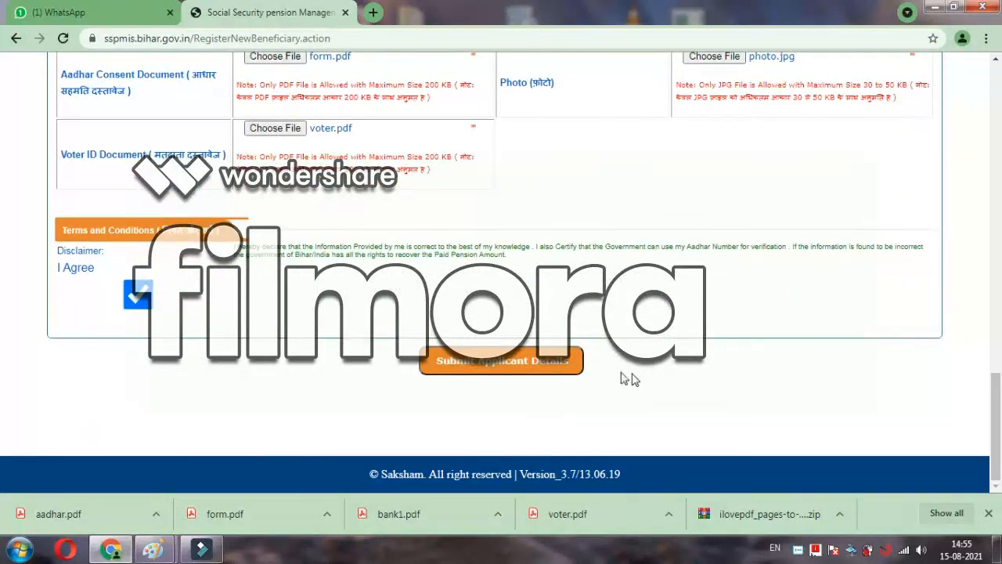
Step: Submit the applicant details and confirm, getting the Data Saved Successfully review page
{"action": "left_click", "coordinate": [545, 368]}
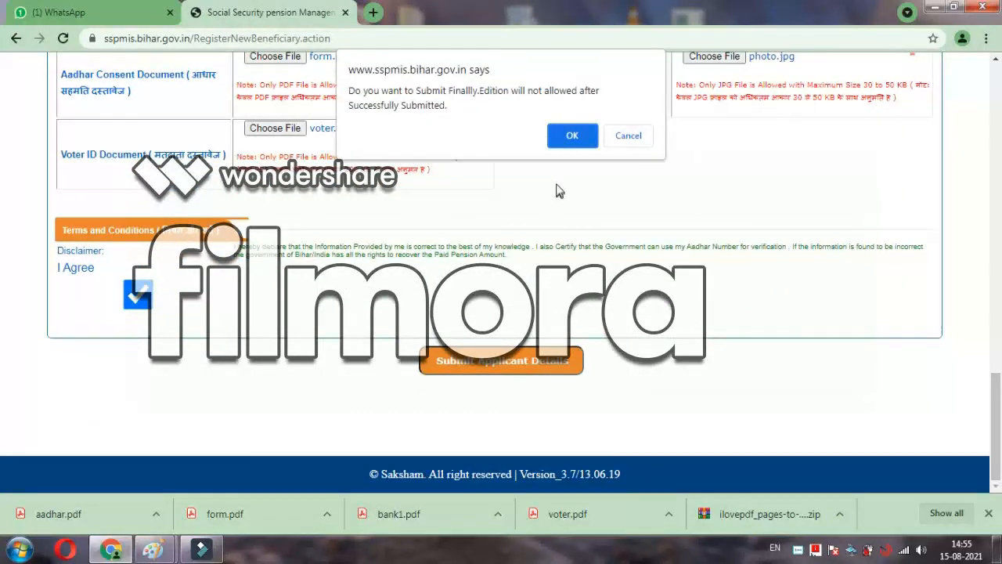
{"action": "left_click", "coordinate": [570, 144]}
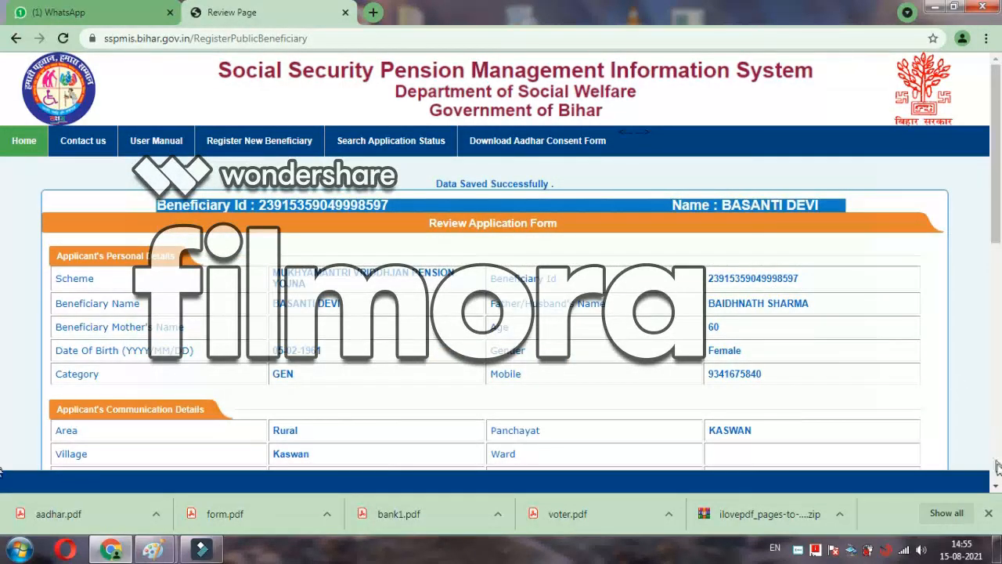
Step: Scroll to the bottom of the review page, start Final Submit, then cancel it
{"action": "scroll", "coordinate": [997, 488], "scroll_direction": "down", "scroll_amount": 3}
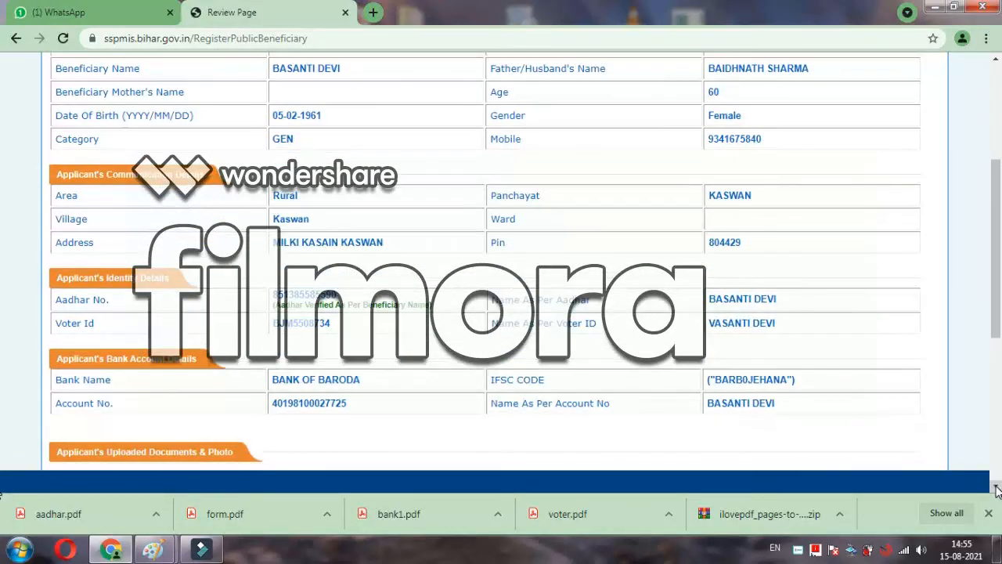
{"action": "left_click", "coordinate": [997, 488]}
{"action": "left_click", "coordinate": [996, 489]}
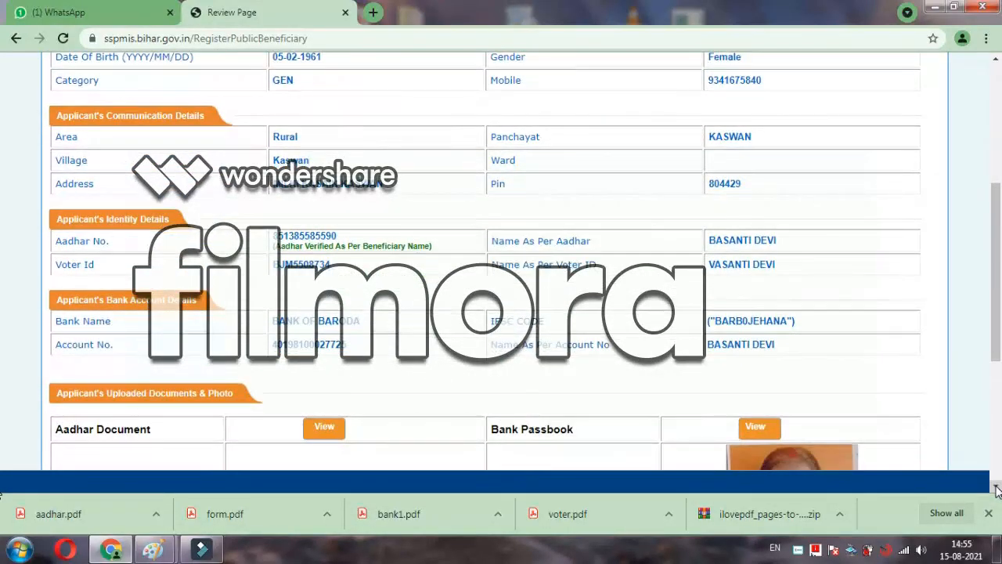
{"action": "left_click", "coordinate": [997, 489]}
{"action": "left_click", "coordinate": [997, 489]}
{"action": "left_click", "coordinate": [996, 489]}
{"action": "left_click", "coordinate": [997, 489]}
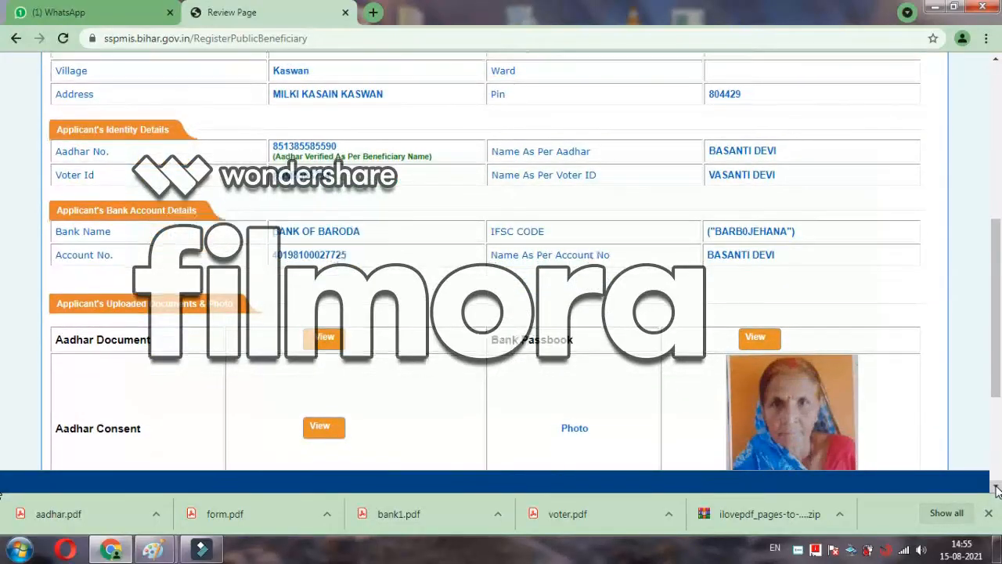
{"action": "left_click", "coordinate": [997, 489]}
{"action": "left_click", "coordinate": [997, 488]}
{"action": "left_click", "coordinate": [996, 489]}
{"action": "left_click", "coordinate": [997, 488]}
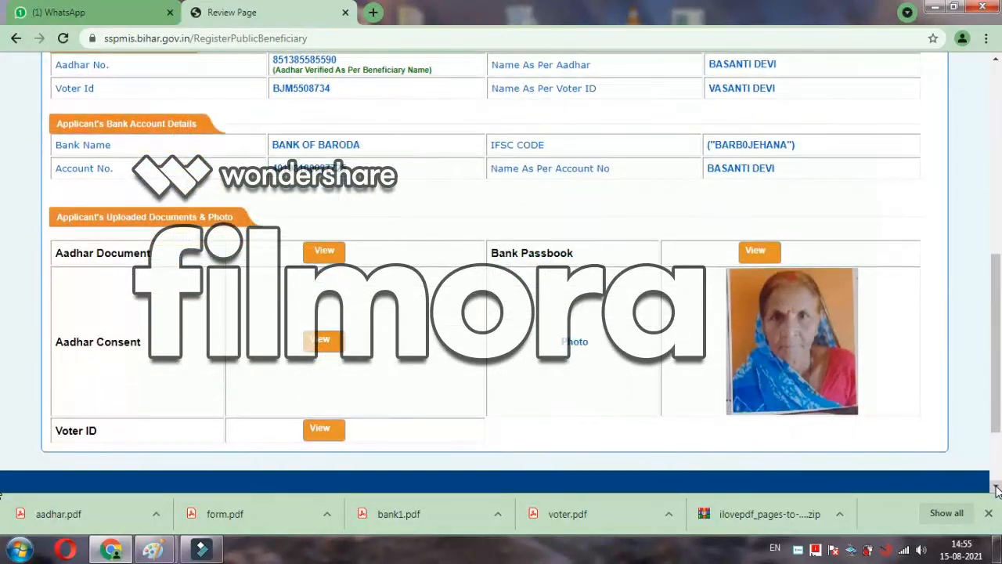
{"action": "left_click", "coordinate": [996, 488]}
{"action": "left_click", "coordinate": [997, 489]}
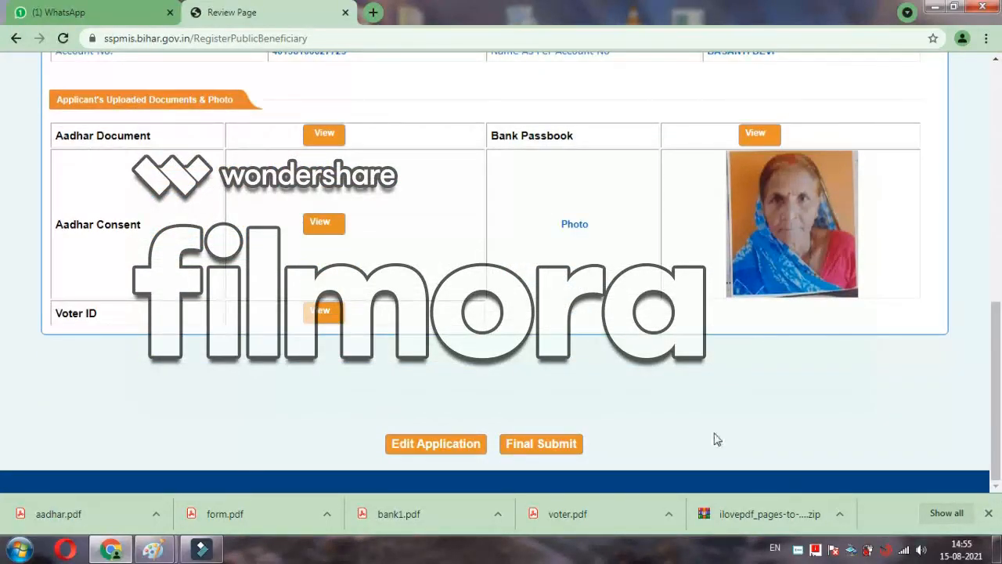
{"action": "left_click", "coordinate": [558, 448]}
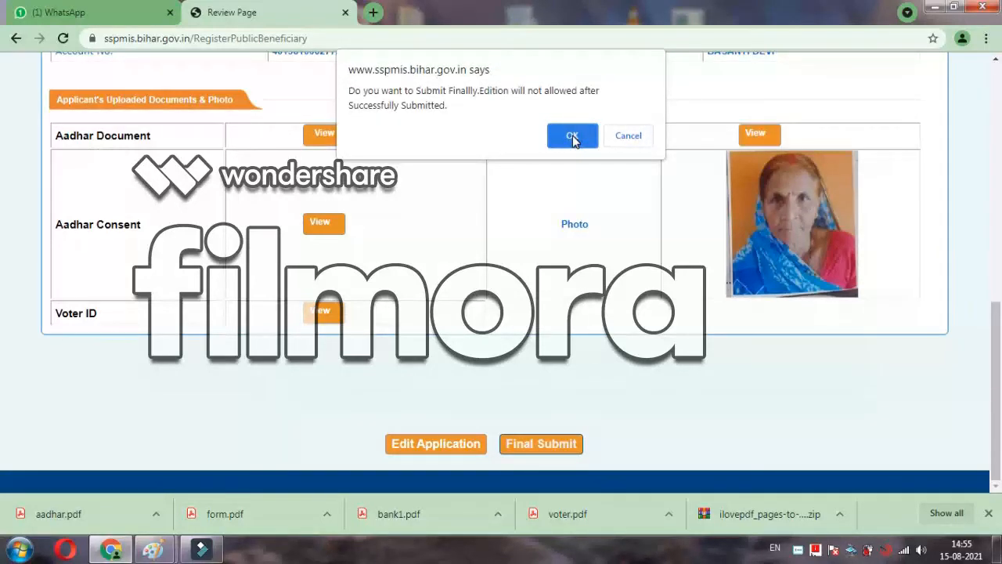
{"action": "left_click", "coordinate": [629, 140]}
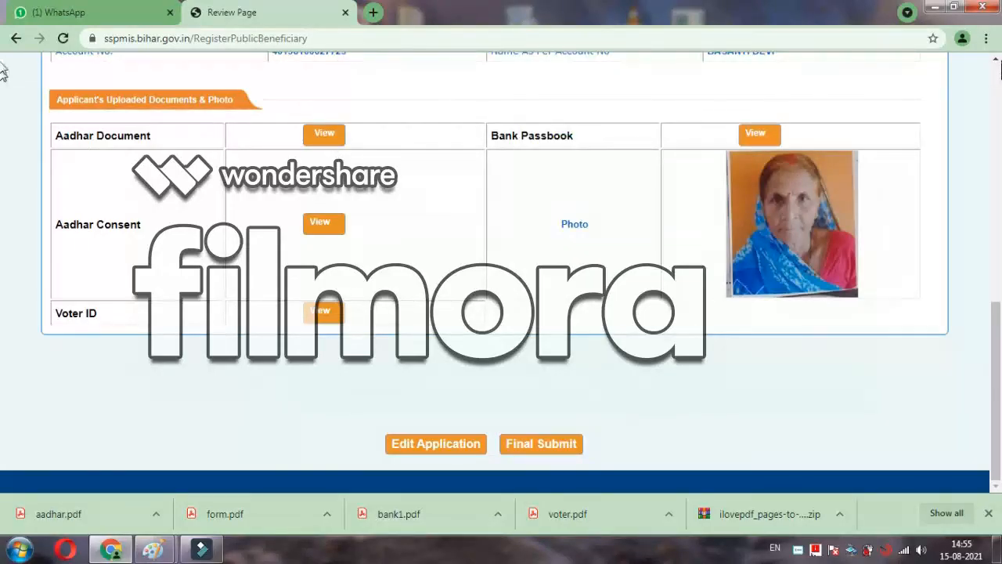
Step: Open the uploaded Aadhar Document in a new tab using its View link
{"action": "scroll", "coordinate": [997, 63], "scroll_direction": "up", "scroll_amount": 10}
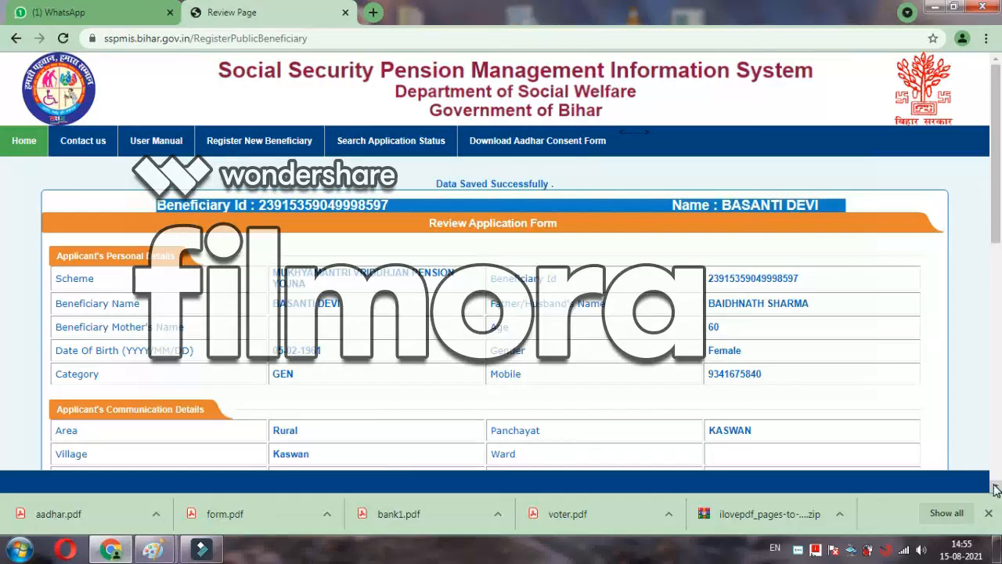
{"action": "left_click", "coordinate": [996, 487]}
{"action": "left_click", "coordinate": [995, 489]}
{"action": "left_click", "coordinate": [995, 489]}
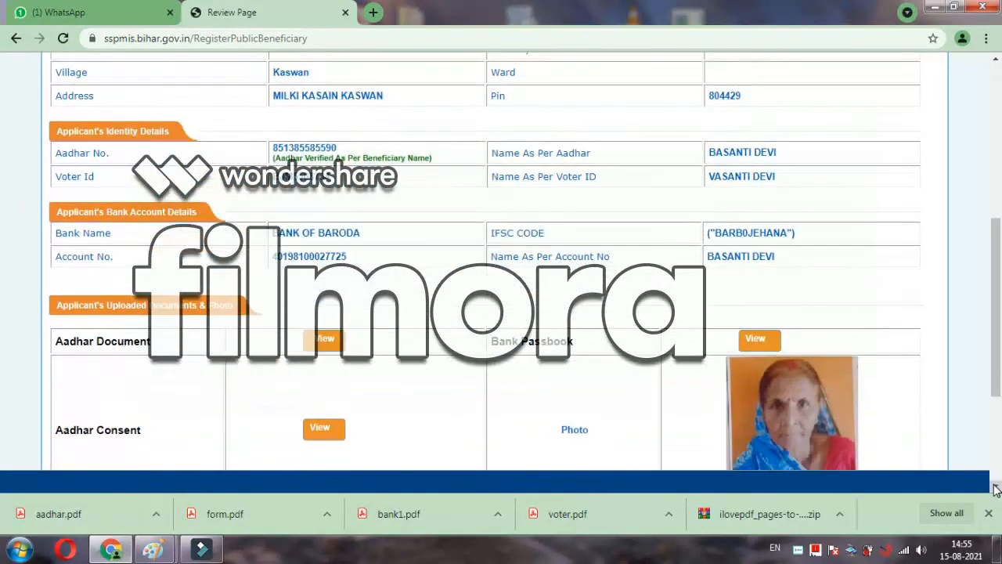
{"action": "left_click", "coordinate": [995, 489]}
{"action": "left_click", "coordinate": [996, 488]}
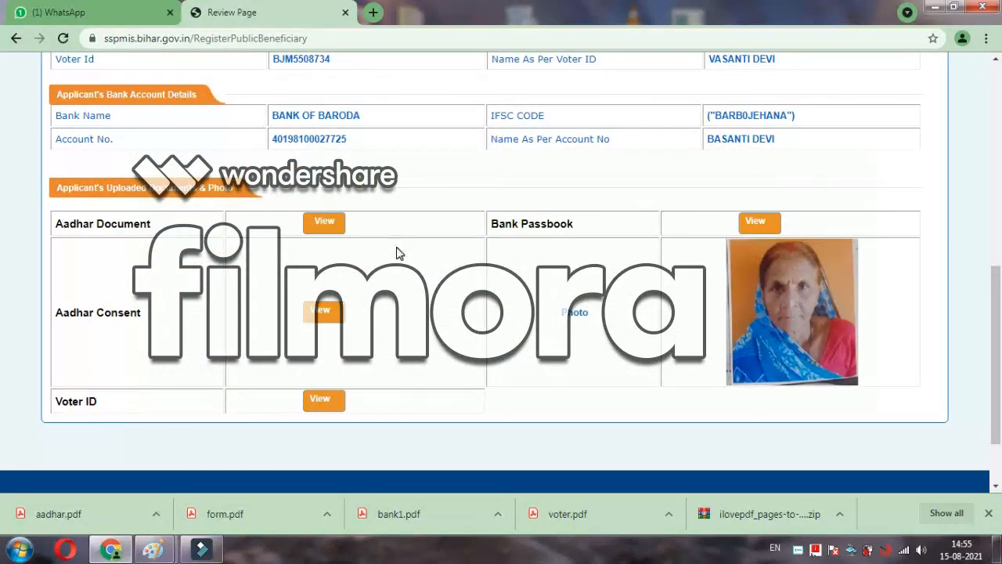
{"action": "left_click", "coordinate": [326, 227]}
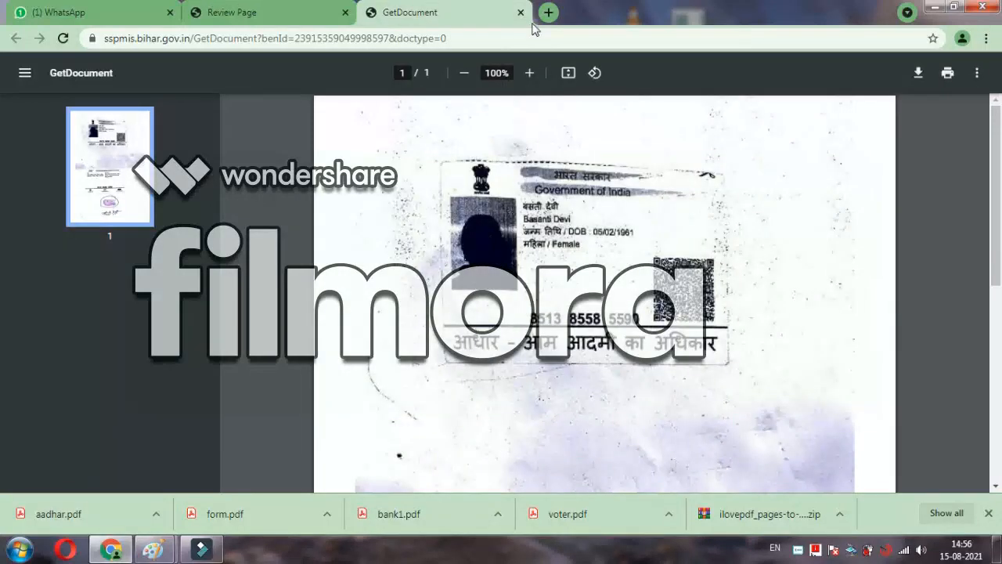
Step: Close the document tab, then Final Submit the application and confirm
{"action": "left_click", "coordinate": [521, 13]}
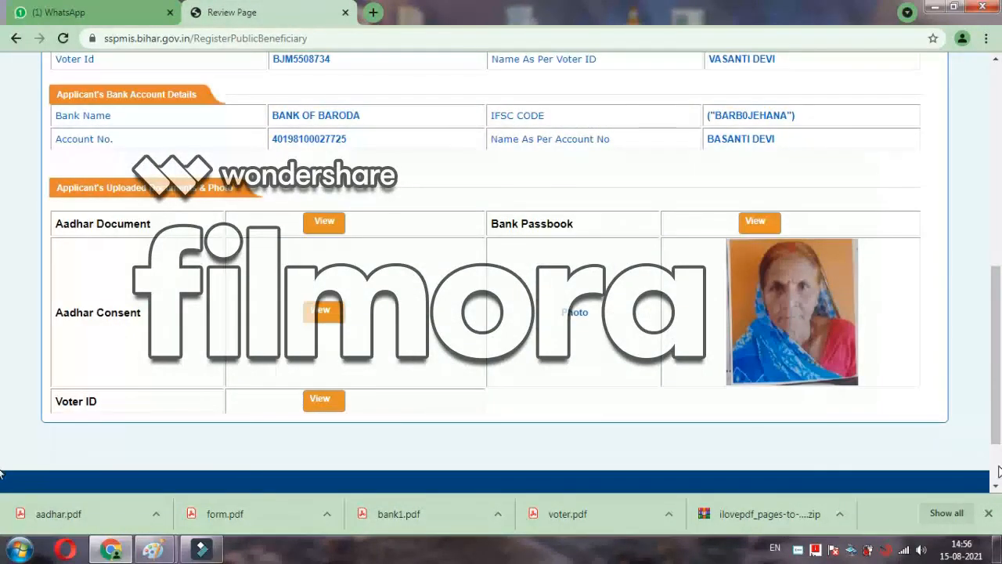
{"action": "scroll", "coordinate": [998, 471], "scroll_direction": "down", "scroll_amount": 2}
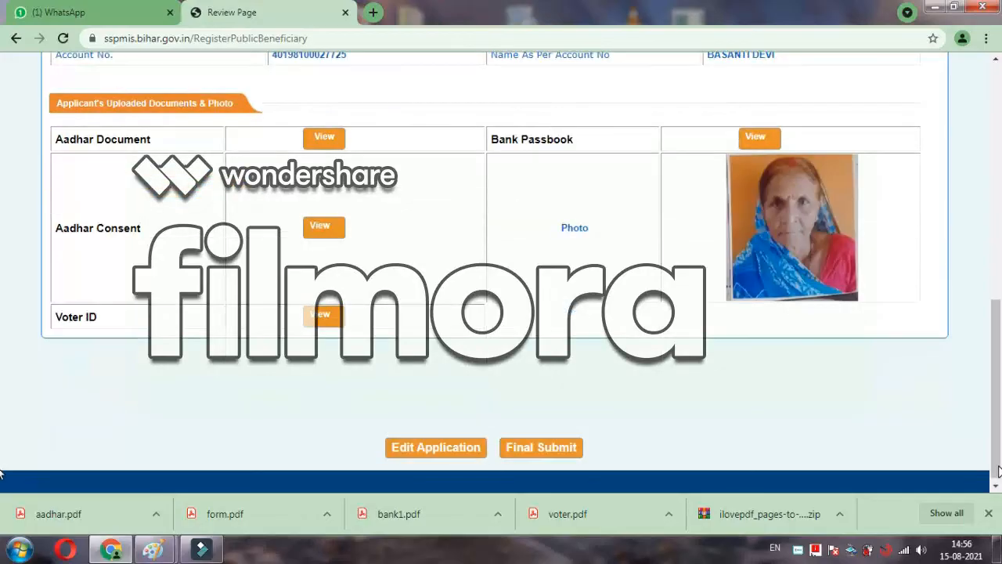
{"action": "left_click", "coordinate": [538, 460]}
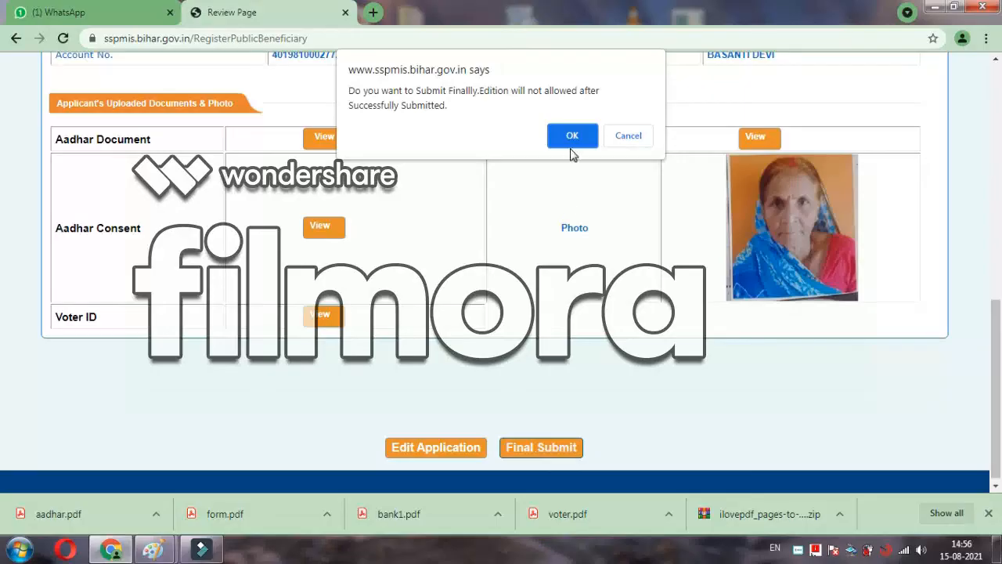
{"action": "left_click", "coordinate": [570, 137]}
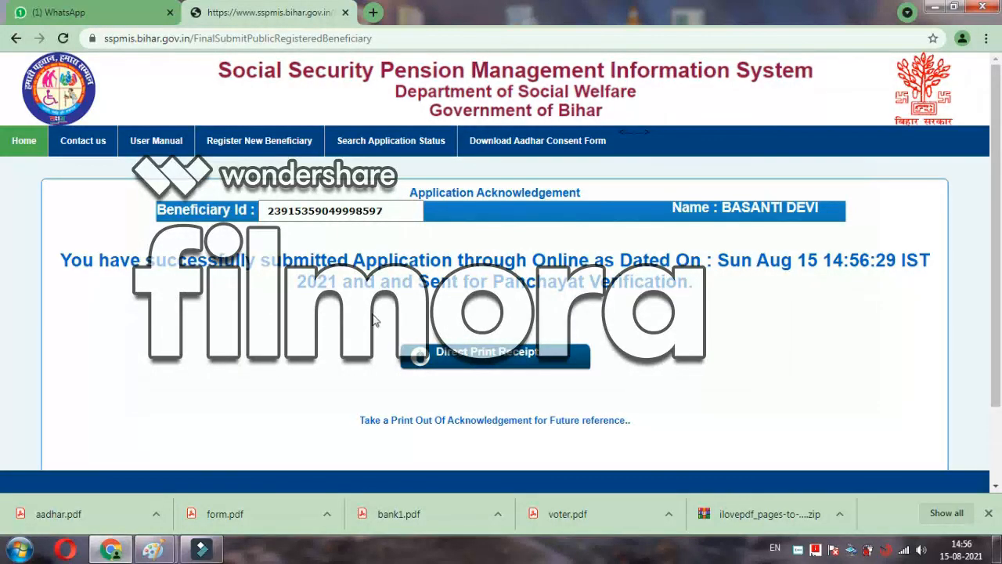
Step: Download the receipt PDF via Direct Print Receipt and show it in its folder
{"action": "left_click", "coordinate": [468, 361]}
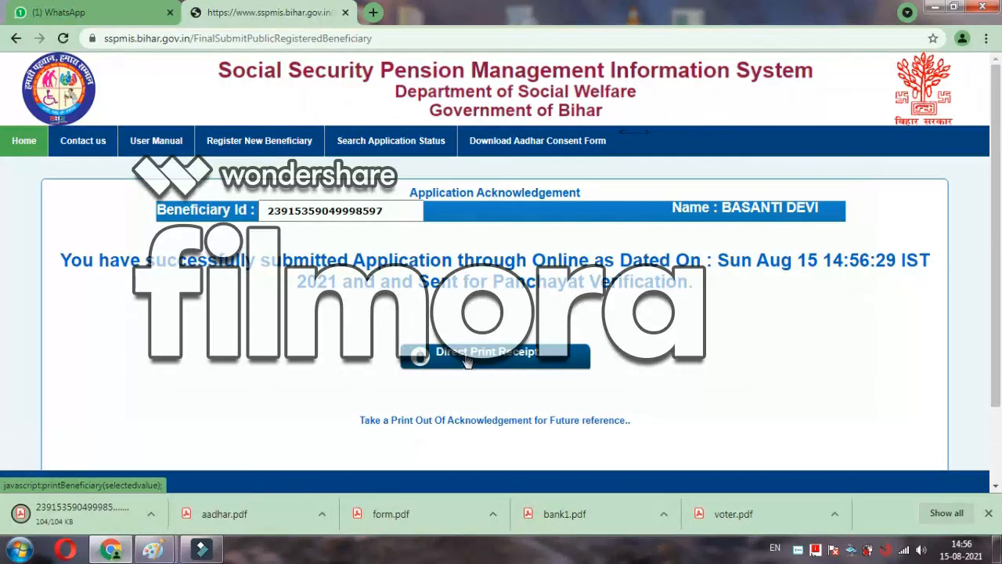
{"action": "left_click", "coordinate": [157, 514]}
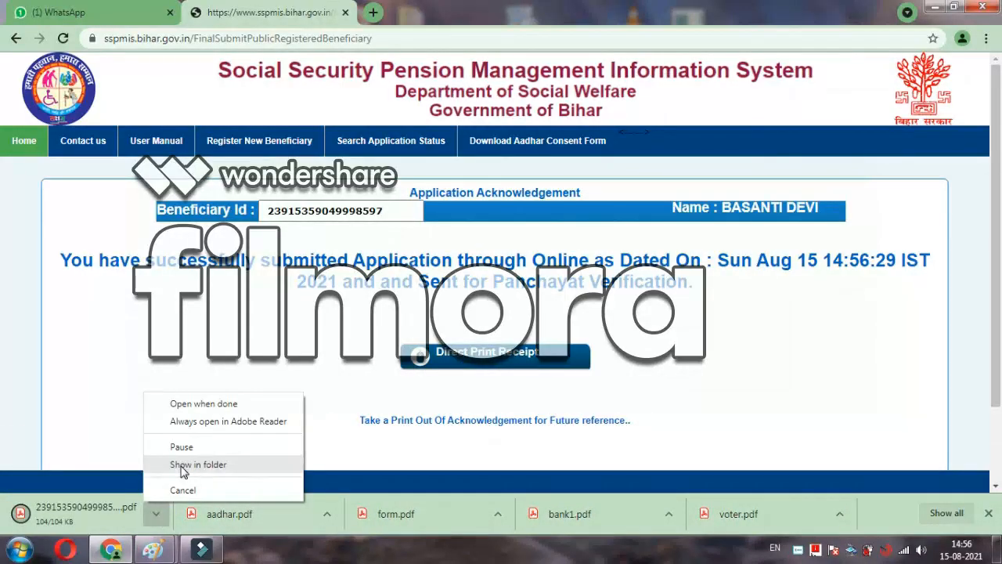
{"action": "left_click", "coordinate": [181, 470]}
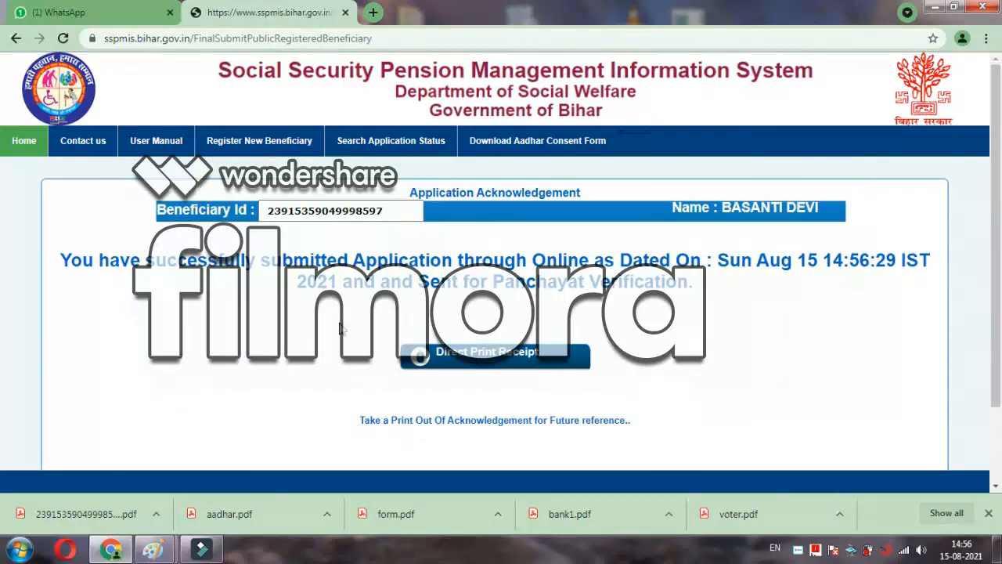
{"action": "left_click", "coordinate": [154, 519]}
Step: Open the downloaded receipt PDF from the Downloads folder in Adobe Acrobat Reader
{"action": "left_click", "coordinate": [173, 465]}
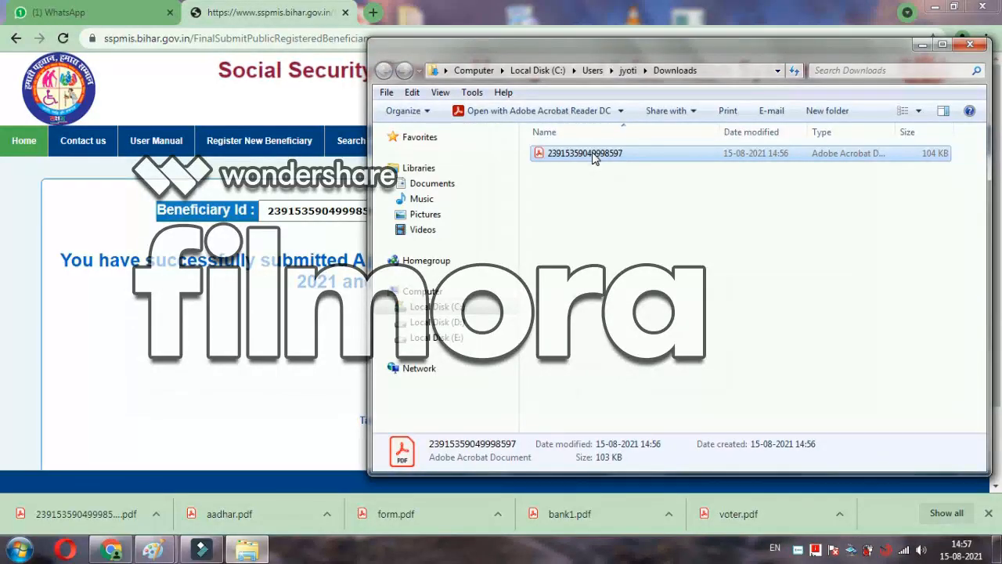
{"action": "double_click", "coordinate": [592, 154]}
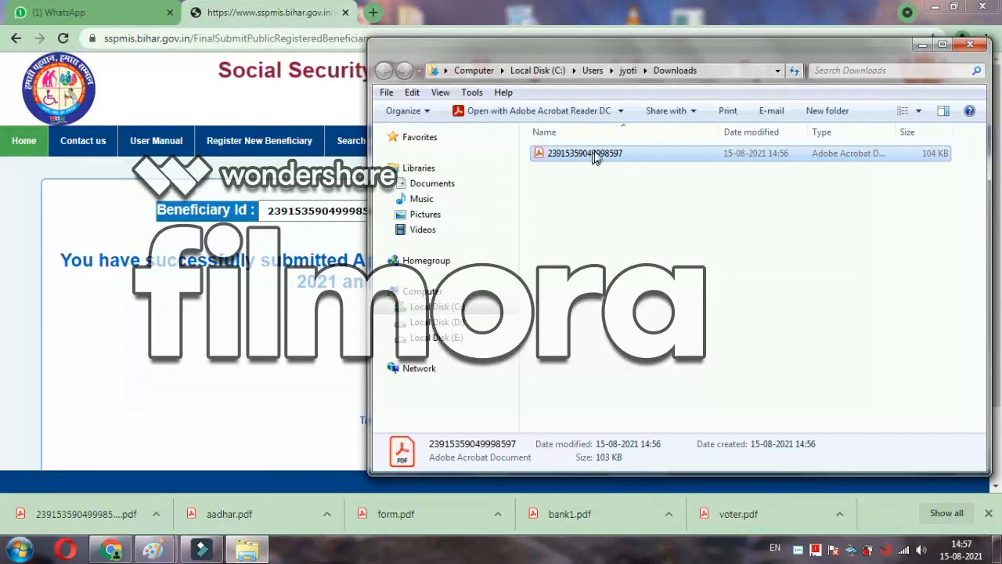